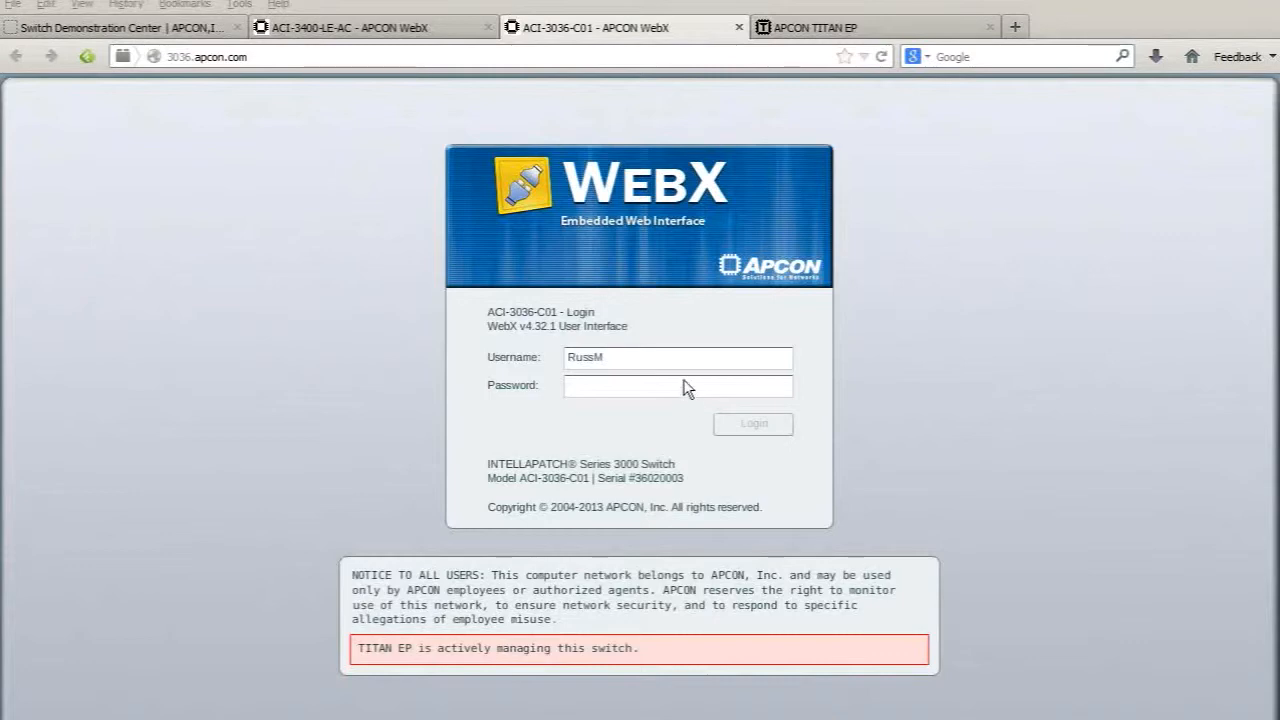
- Enter the account password and log in to the ACI-3036-C01 switch
{"action": "left_click", "coordinate": [686, 388]}
{"action": "type", "text": "***"}
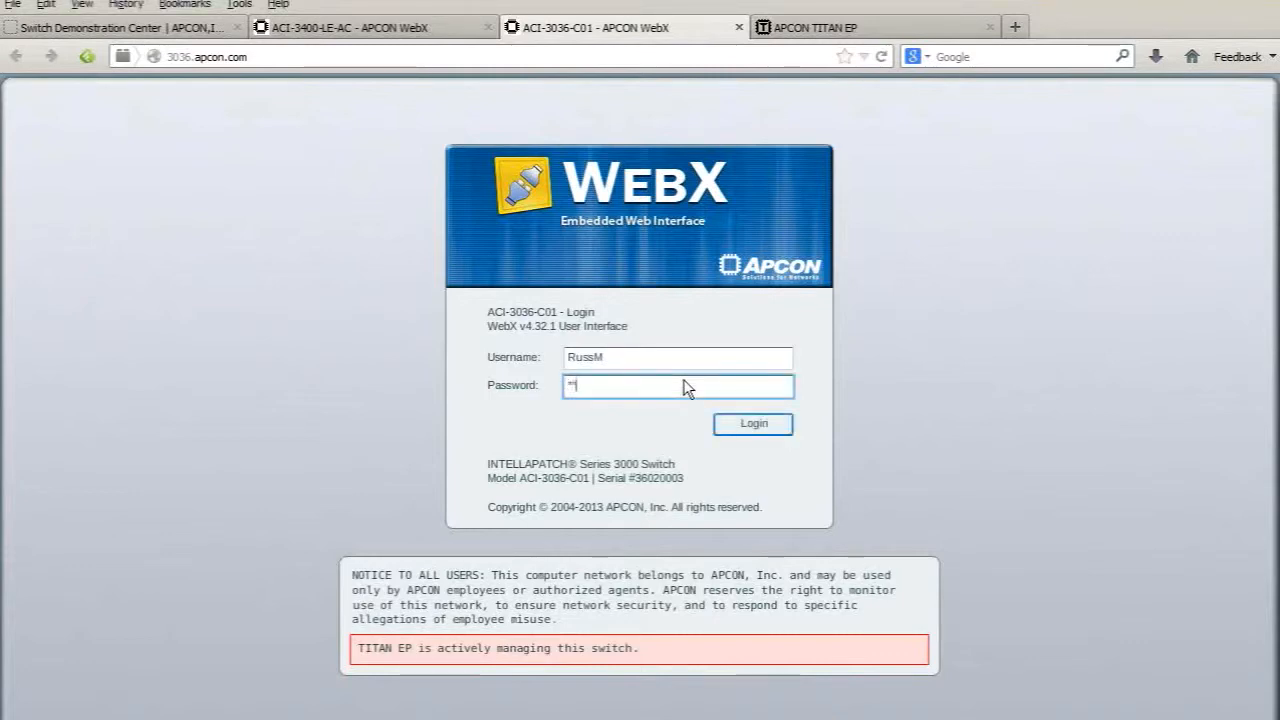
{"action": "type", "text": "*******"}
{"action": "key", "text": "Return"}
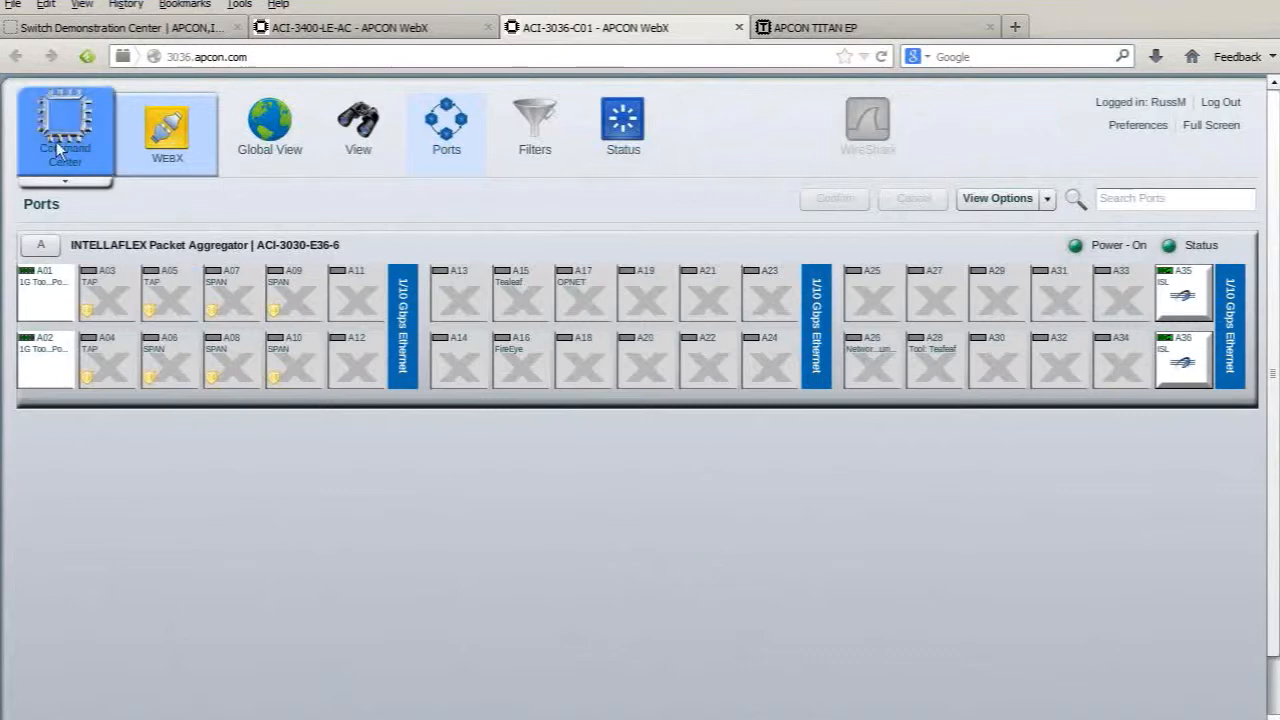
{"action": "mouse_move", "coordinate": [70, 131]}
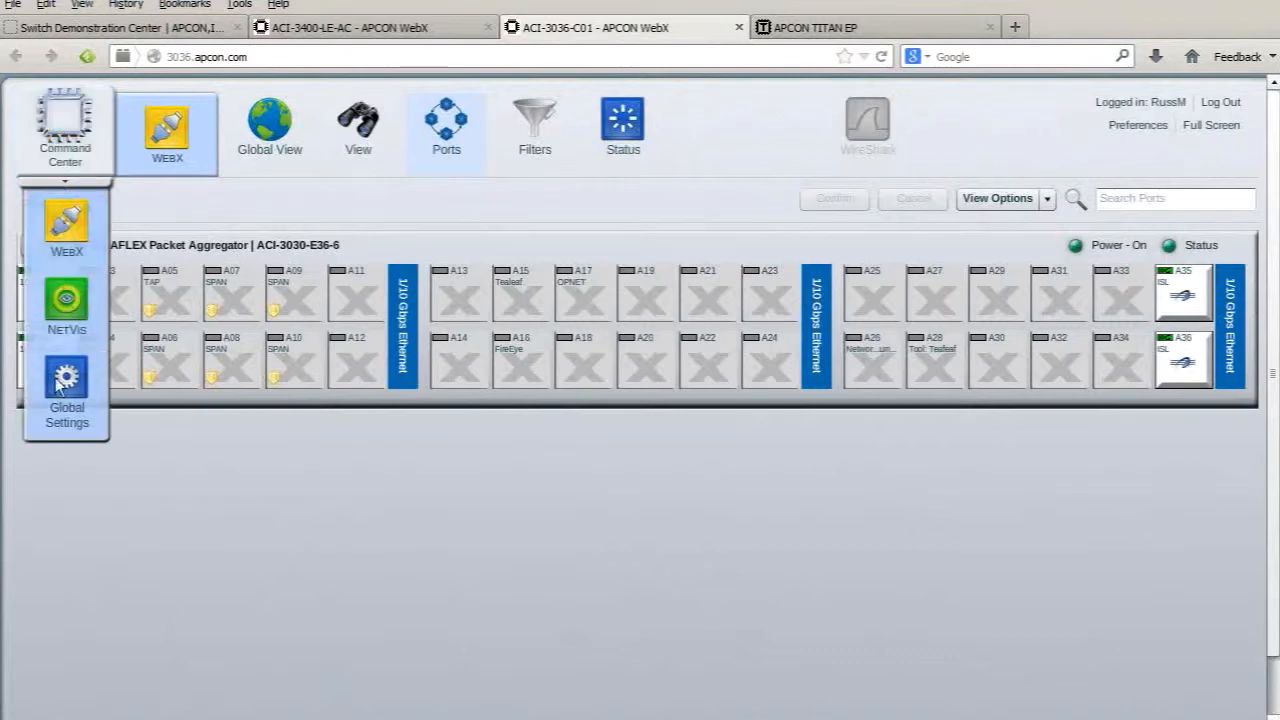
{"action": "mouse_move", "coordinate": [66, 228]}
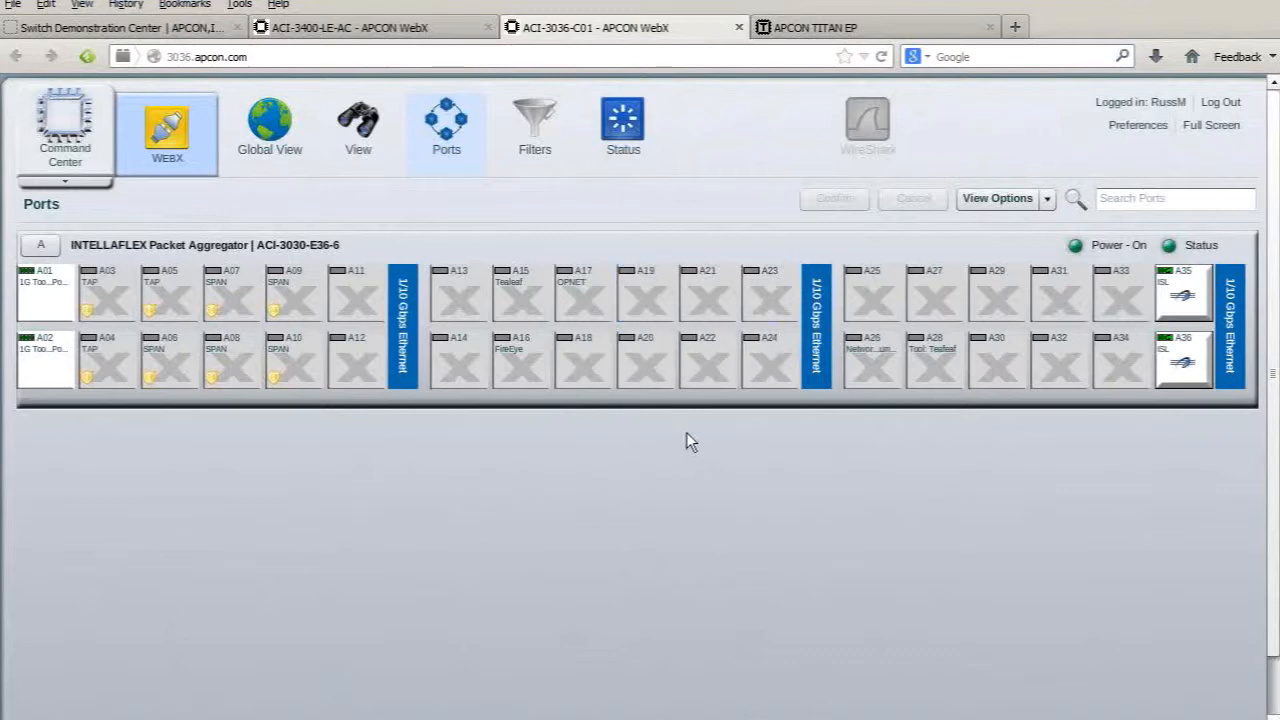
- Select ports A13 and A14 as sources and A21 to A24 as destinations, and bring up the connection confirmation
{"action": "left_click", "coordinate": [462, 288]}
{"action": "left_click", "coordinate": [452, 383]}
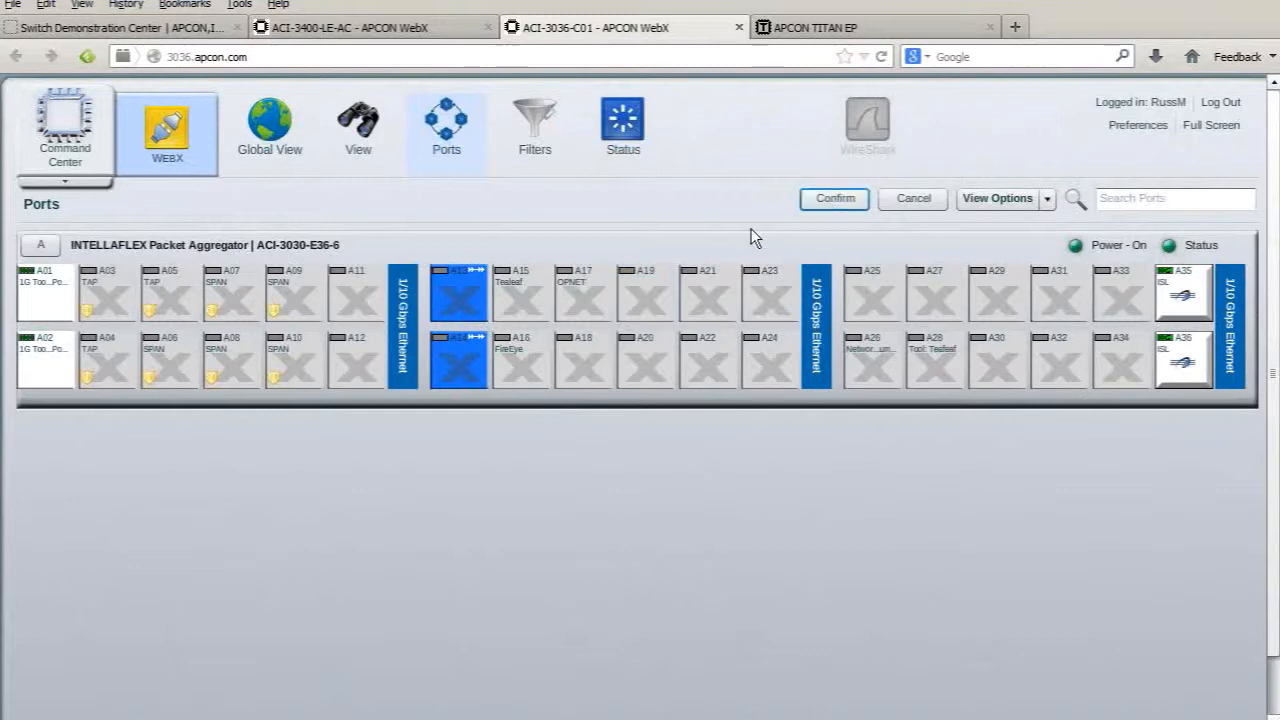
{"action": "left_click", "coordinate": [714, 279]}
{"action": "left_click", "coordinate": [712, 346]}
{"action": "left_click", "coordinate": [753, 348]}
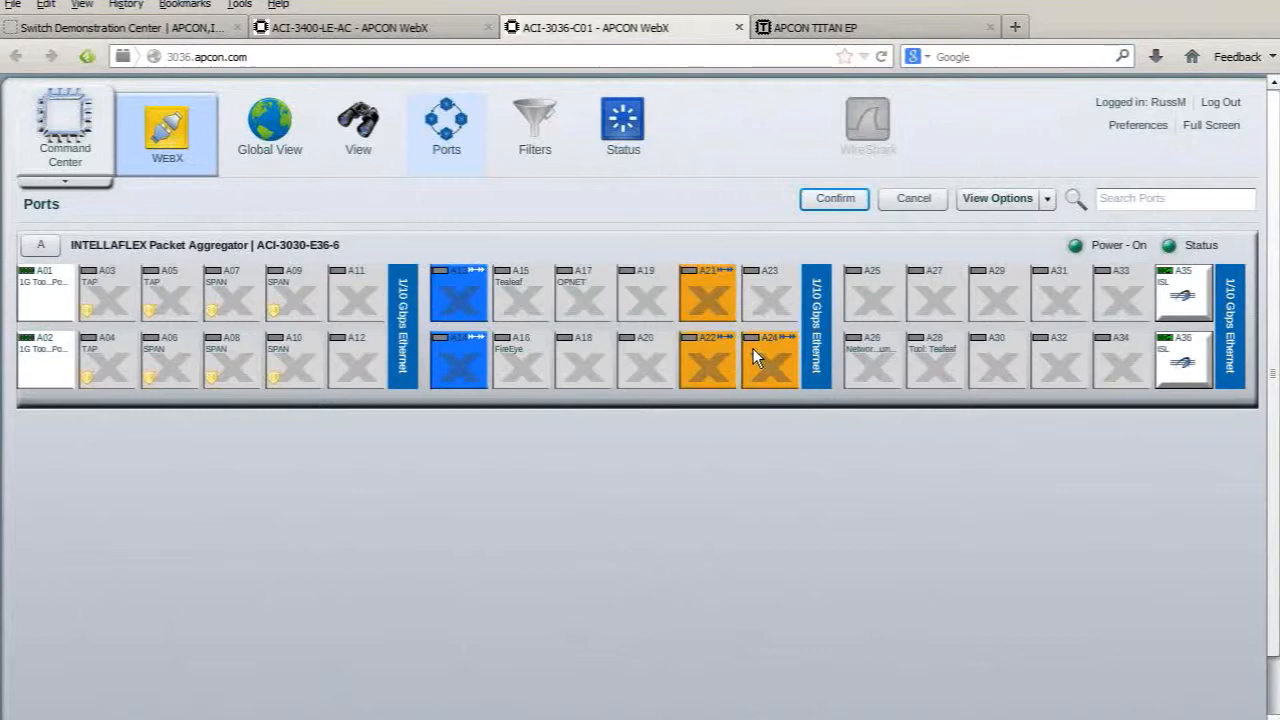
{"action": "left_click", "coordinate": [843, 203]}
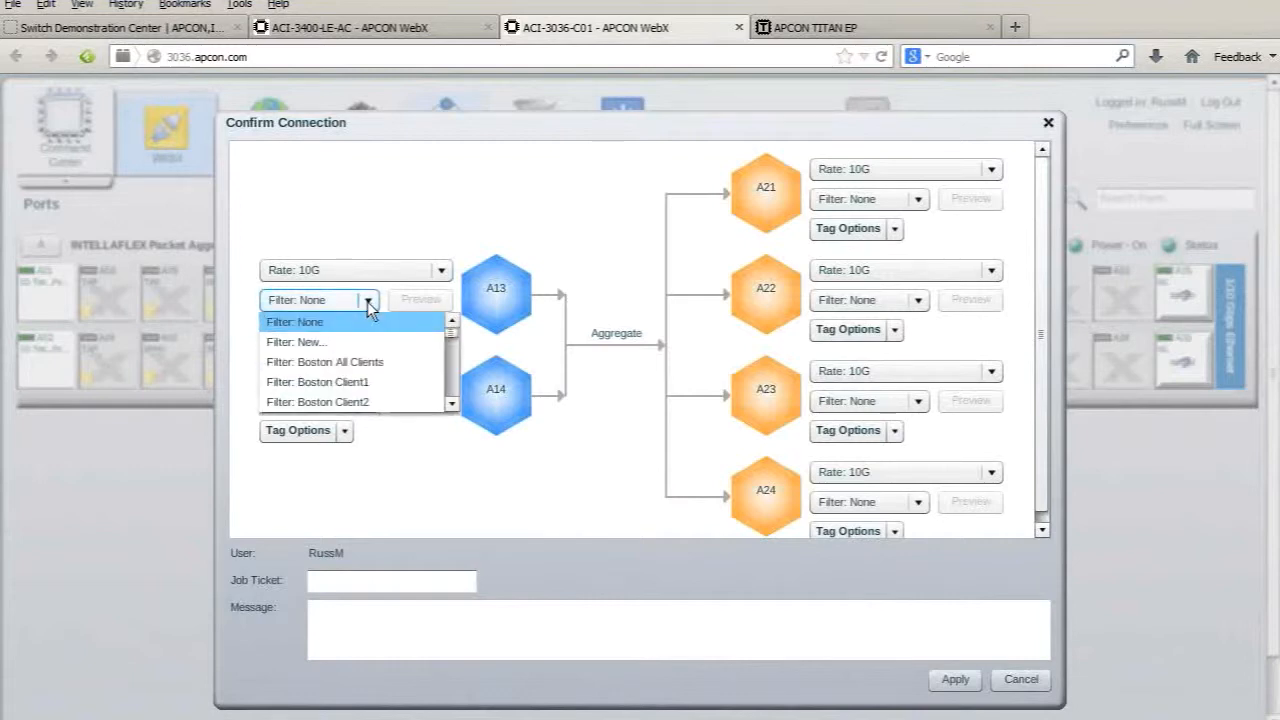
- Look through the saved filters available for destination port A21
{"action": "left_click", "coordinate": [919, 199]}
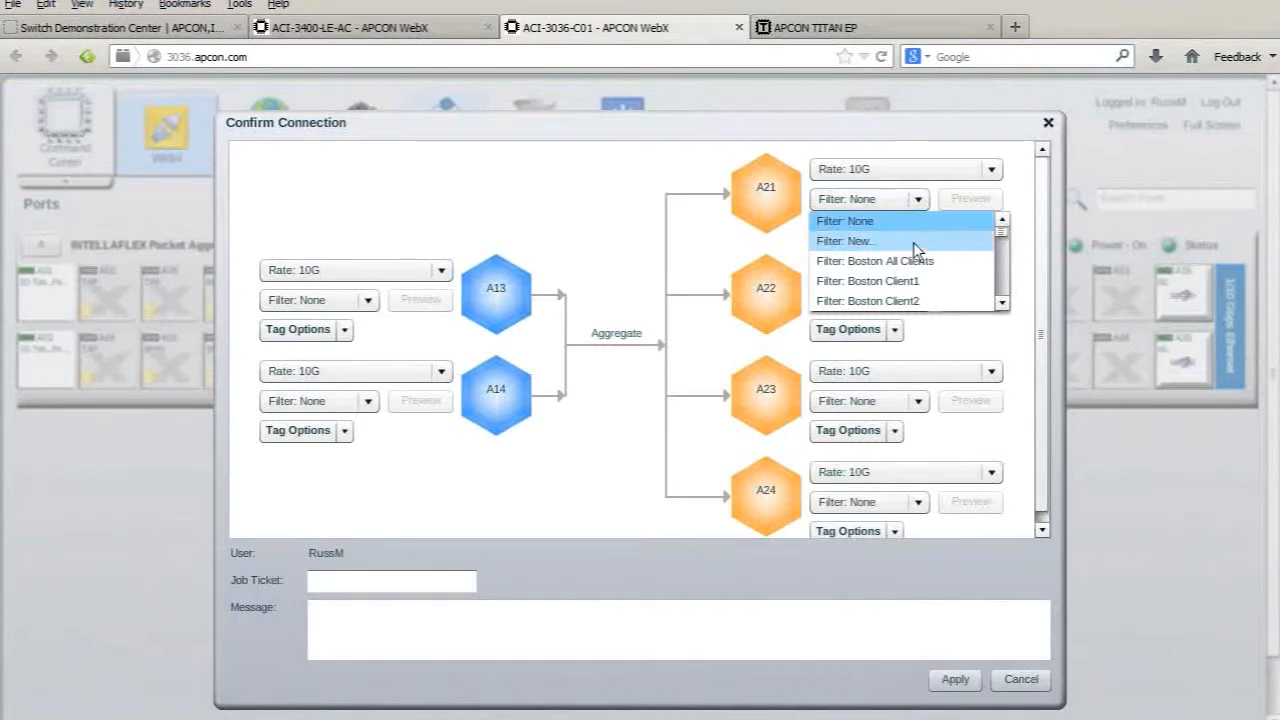
{"action": "left_click", "coordinate": [1001, 303]}
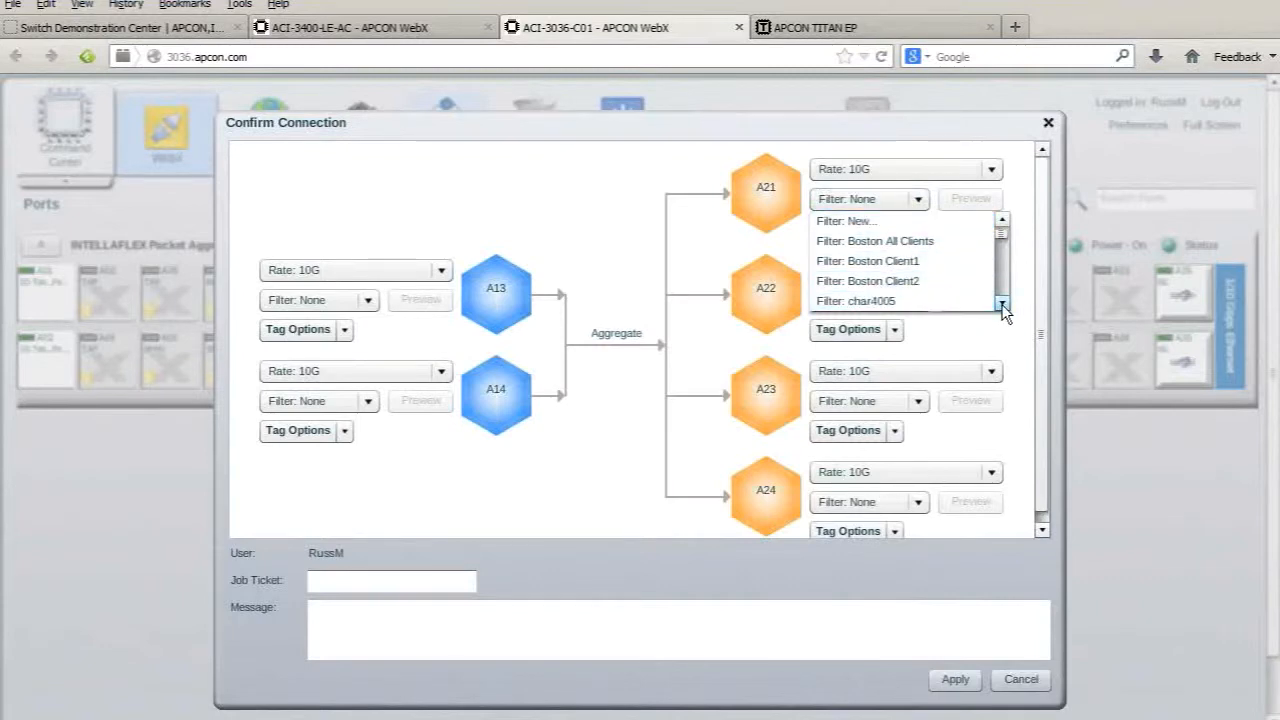
{"action": "left_click", "coordinate": [1001, 303]}
{"action": "left_click", "coordinate": [1001, 303]}
{"action": "left_click", "coordinate": [1001, 303]}
{"action": "left_click", "coordinate": [1001, 303]}
{"action": "left_click", "coordinate": [1001, 303]}
{"action": "left_click", "coordinate": [1001, 303]}
{"action": "left_click", "coordinate": [1001, 303]}
{"action": "left_click", "coordinate": [1001, 303]}
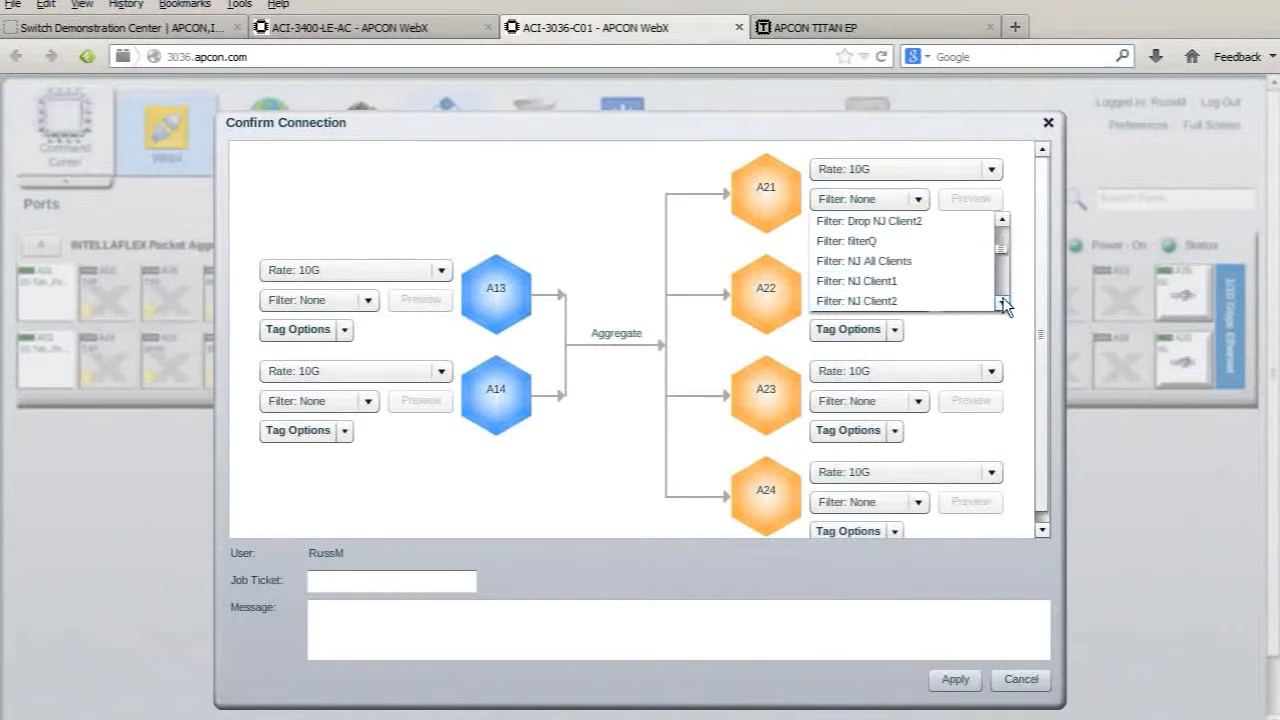
{"action": "left_click", "coordinate": [1002, 220]}
{"action": "left_click", "coordinate": [1002, 220]}
{"action": "scroll", "coordinate": [1003, 224], "scroll_direction": "up", "scroll_amount": 3}
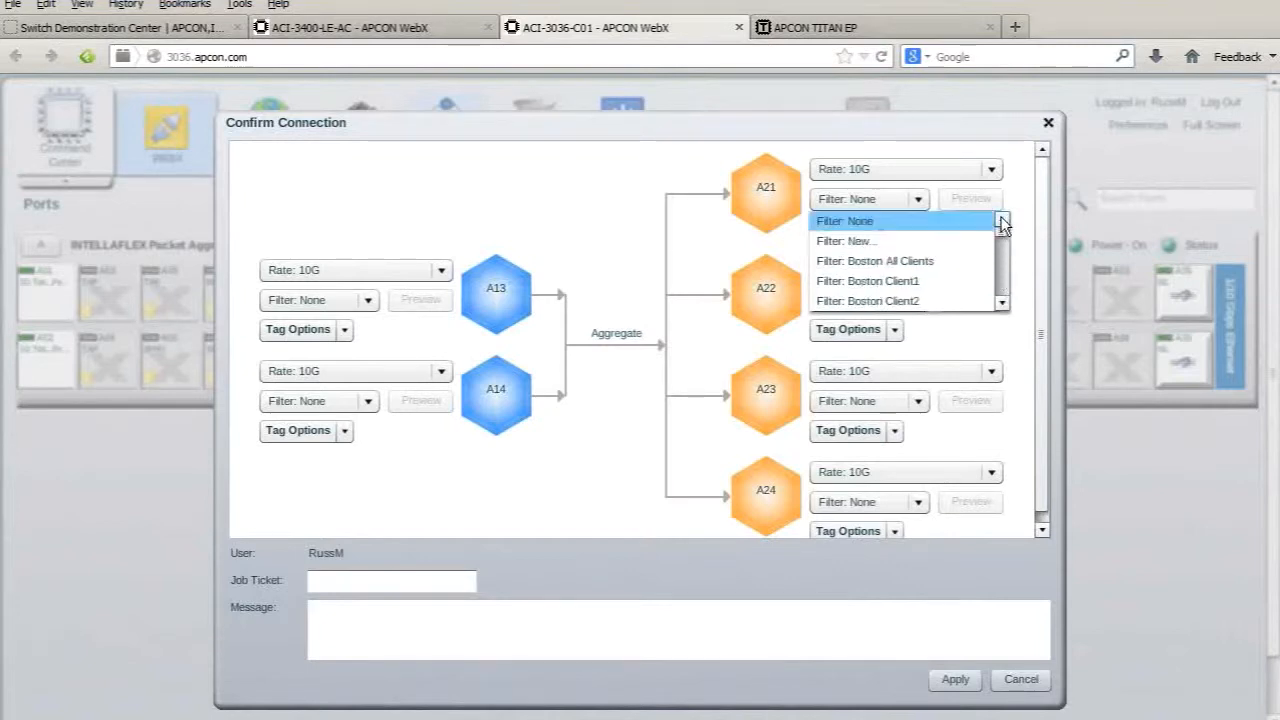
- Start a new filter for port A21 in Pass mode with an "ALL of the following - AND" condition group
{"action": "left_click", "coordinate": [857, 242]}
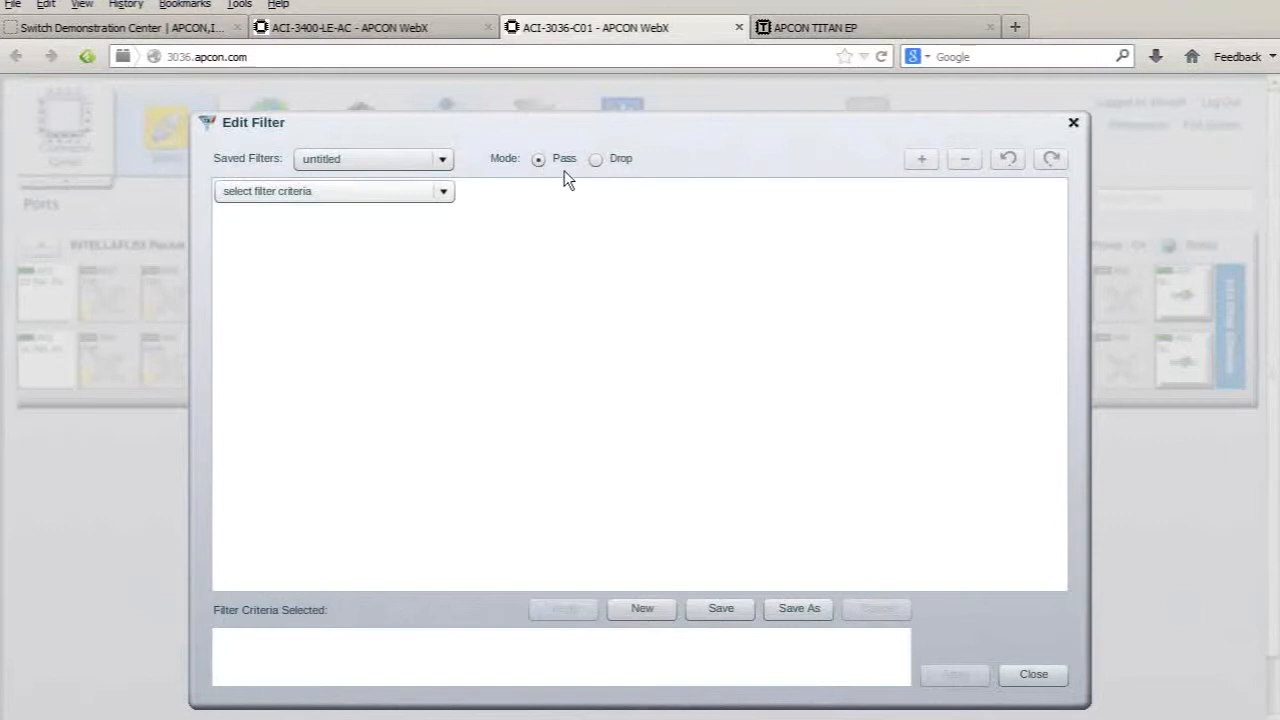
{"action": "left_click", "coordinate": [595, 160]}
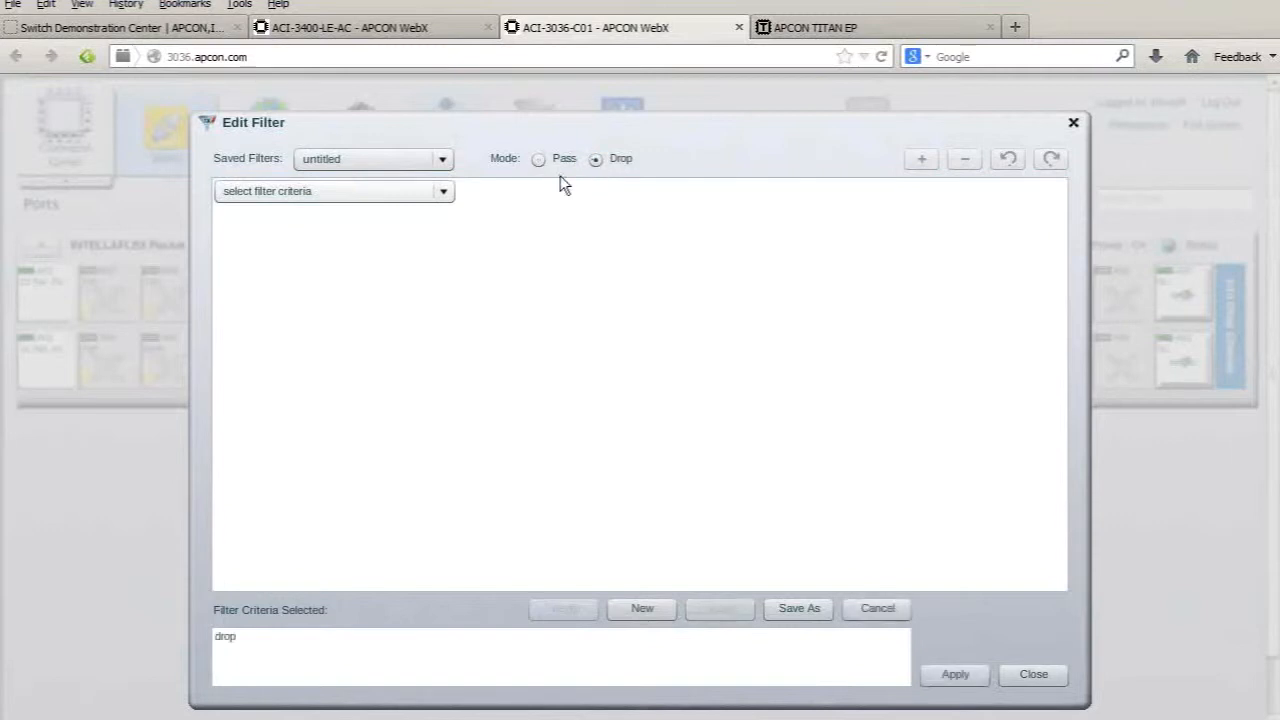
{"action": "left_click", "coordinate": [539, 160]}
{"action": "left_click", "coordinate": [446, 195]}
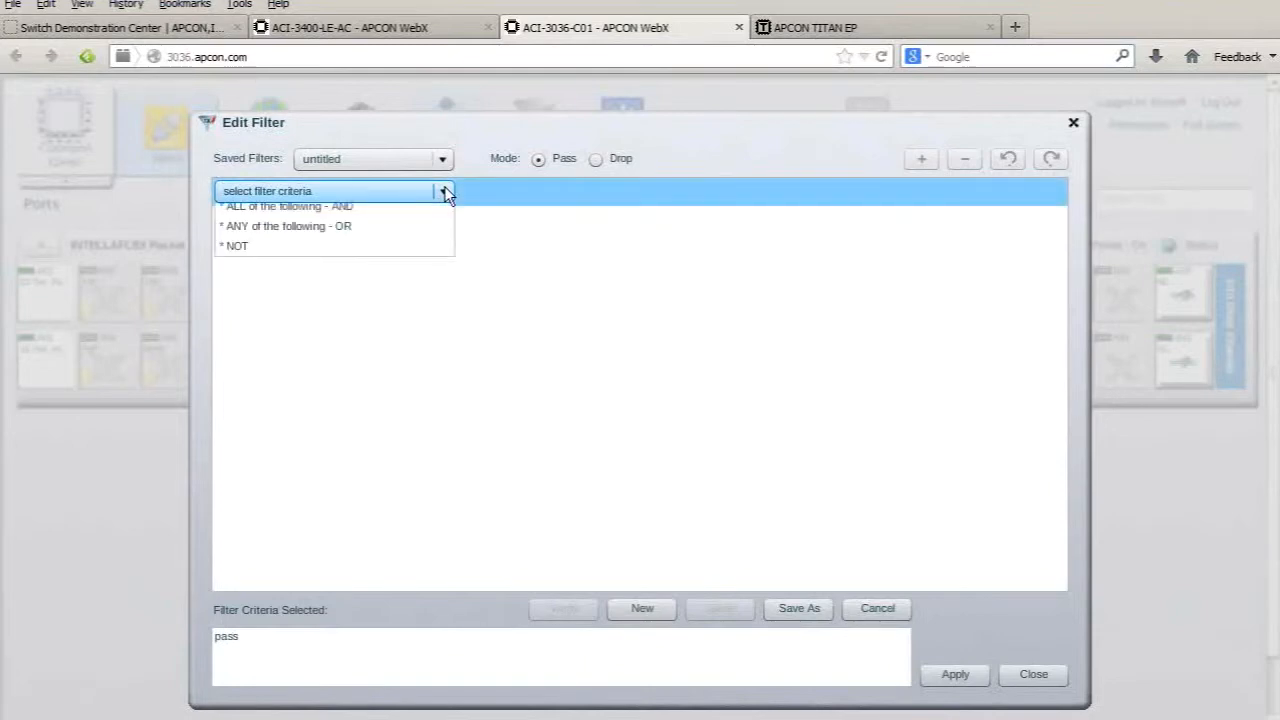
{"action": "left_click", "coordinate": [349, 216]}
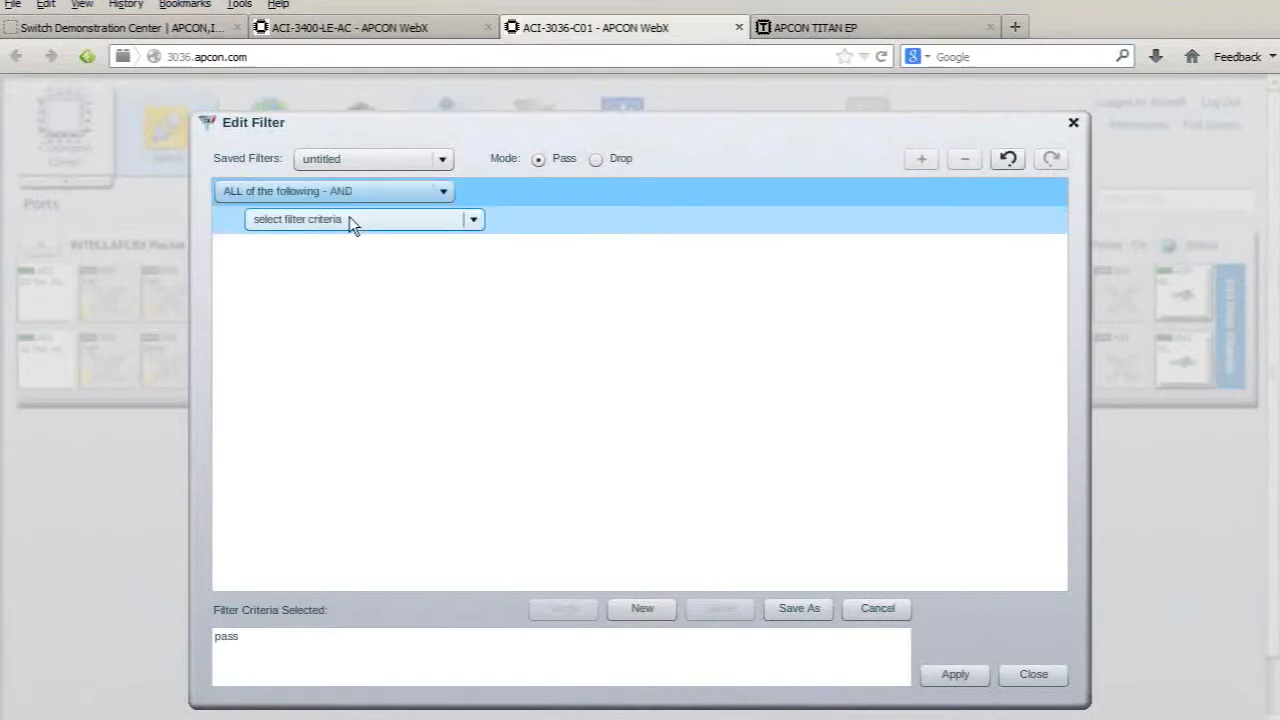
- Add a TCP Destination Port criterion equal to 80 inside the AND group
{"action": "left_click", "coordinate": [476, 222]}
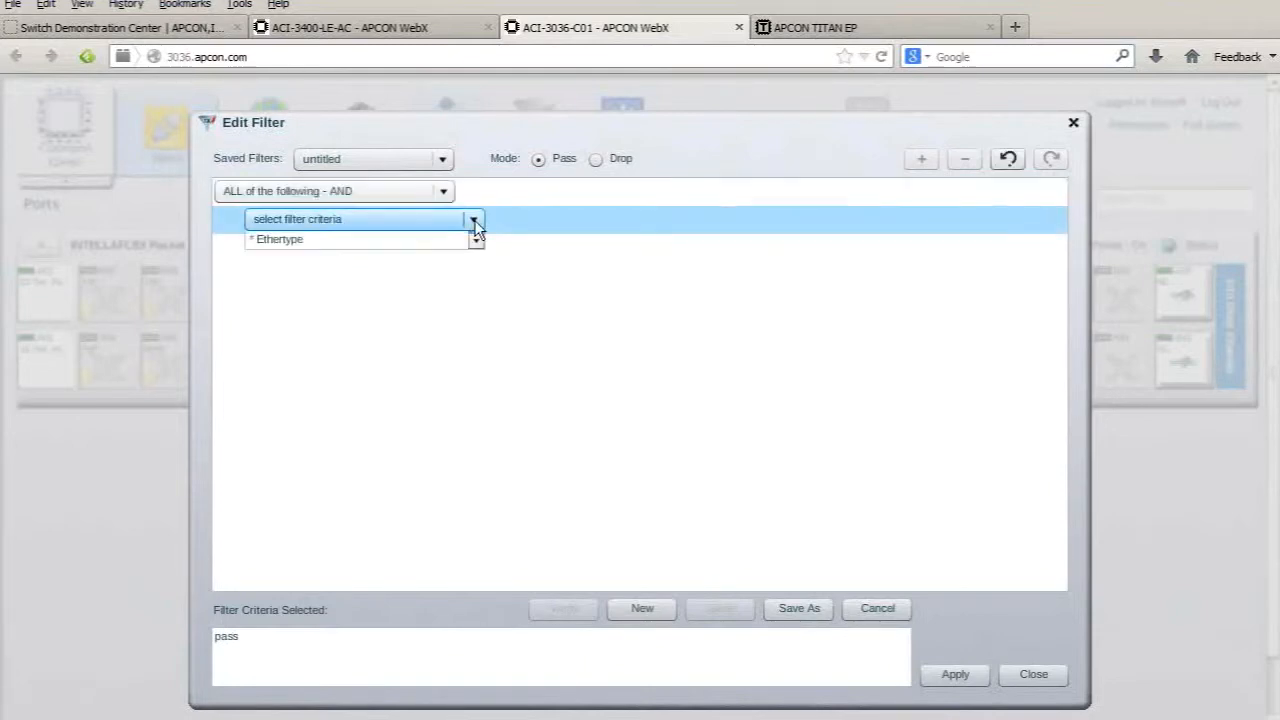
{"action": "left_click_drag", "start_coordinate": [476, 278], "coordinate": [460, 377]}
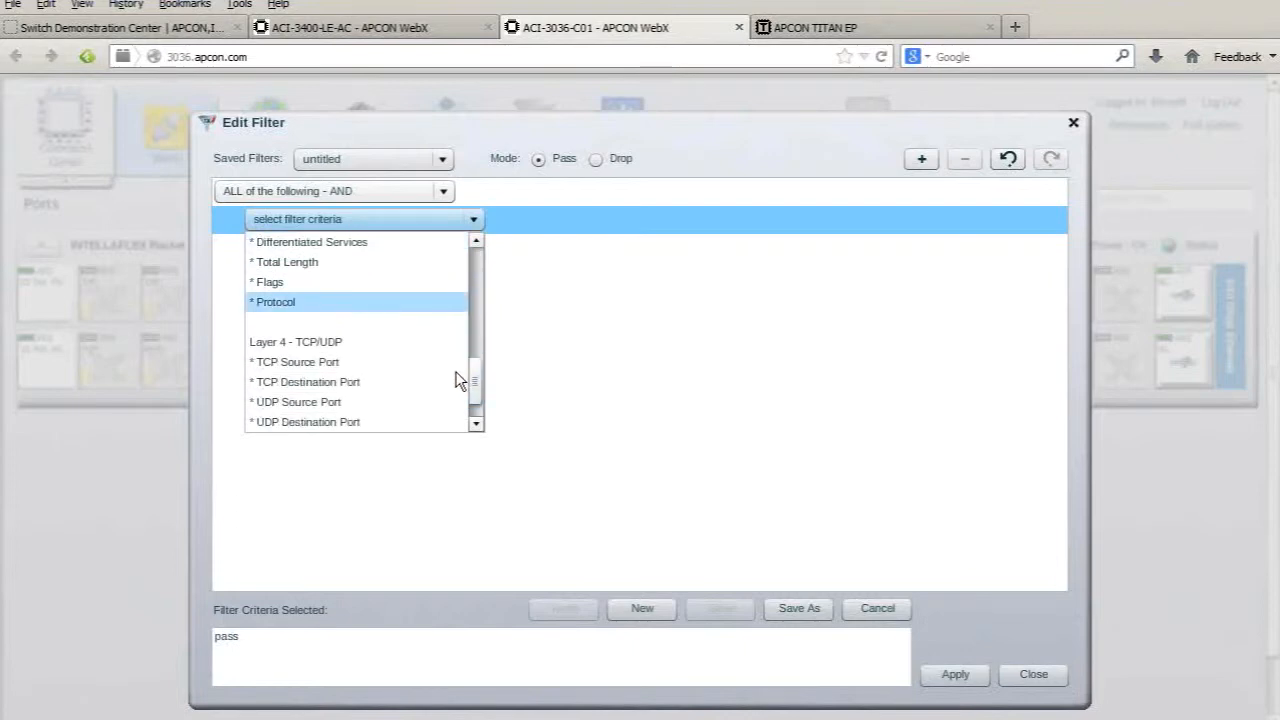
{"action": "left_click", "coordinate": [355, 382]}
{"action": "left_click", "coordinate": [572, 221]}
{"action": "type", "text": "80"}
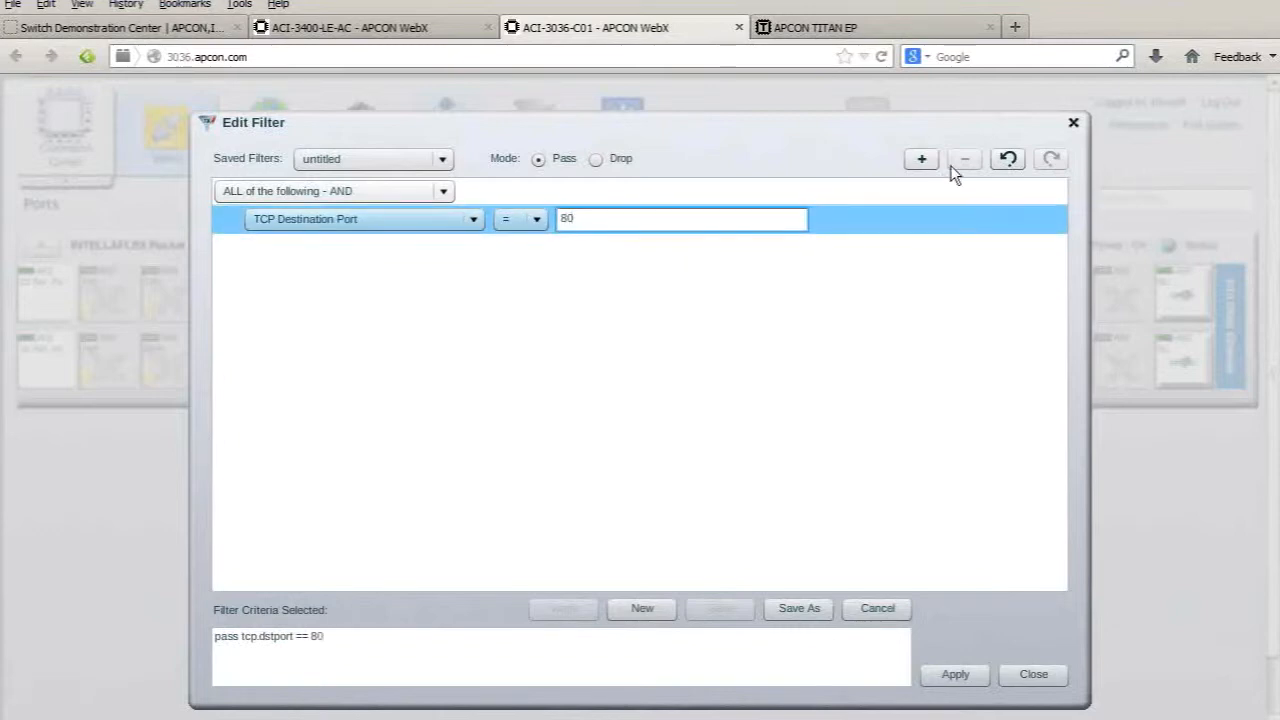
- Add a second criterion of type Protocol to the AND group
{"action": "left_click", "coordinate": [922, 160]}
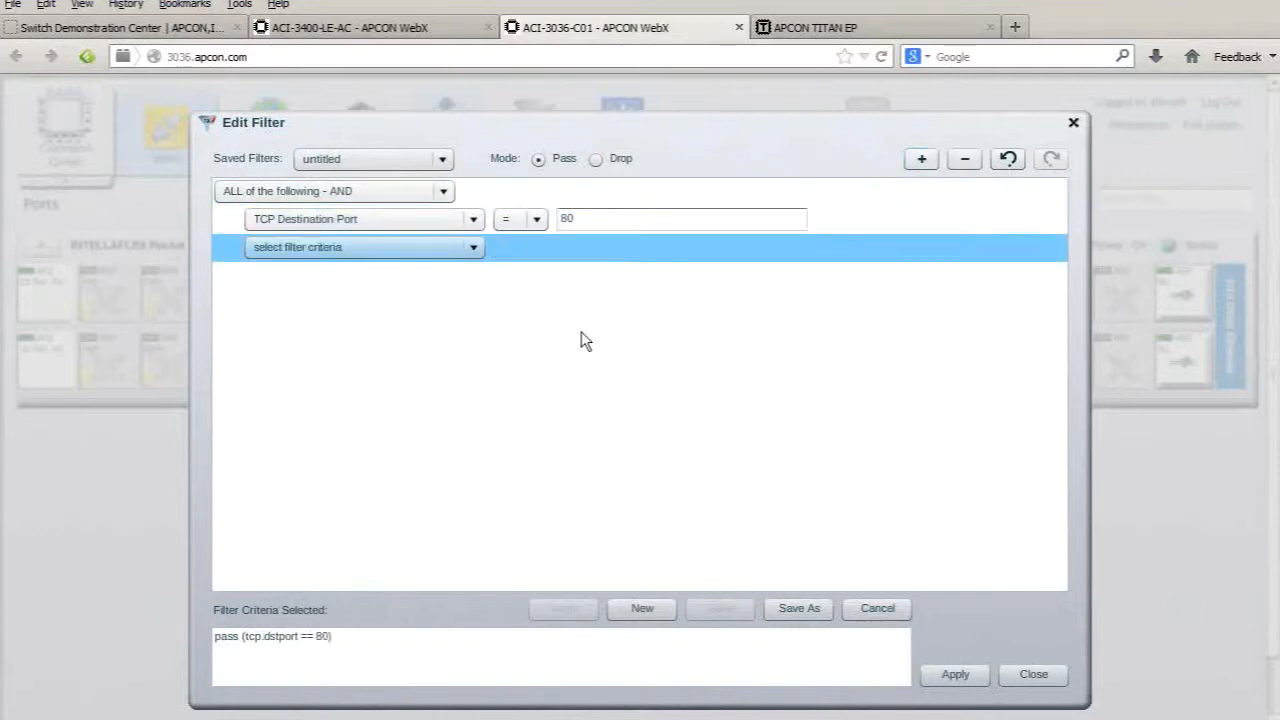
{"action": "left_click", "coordinate": [474, 249]}
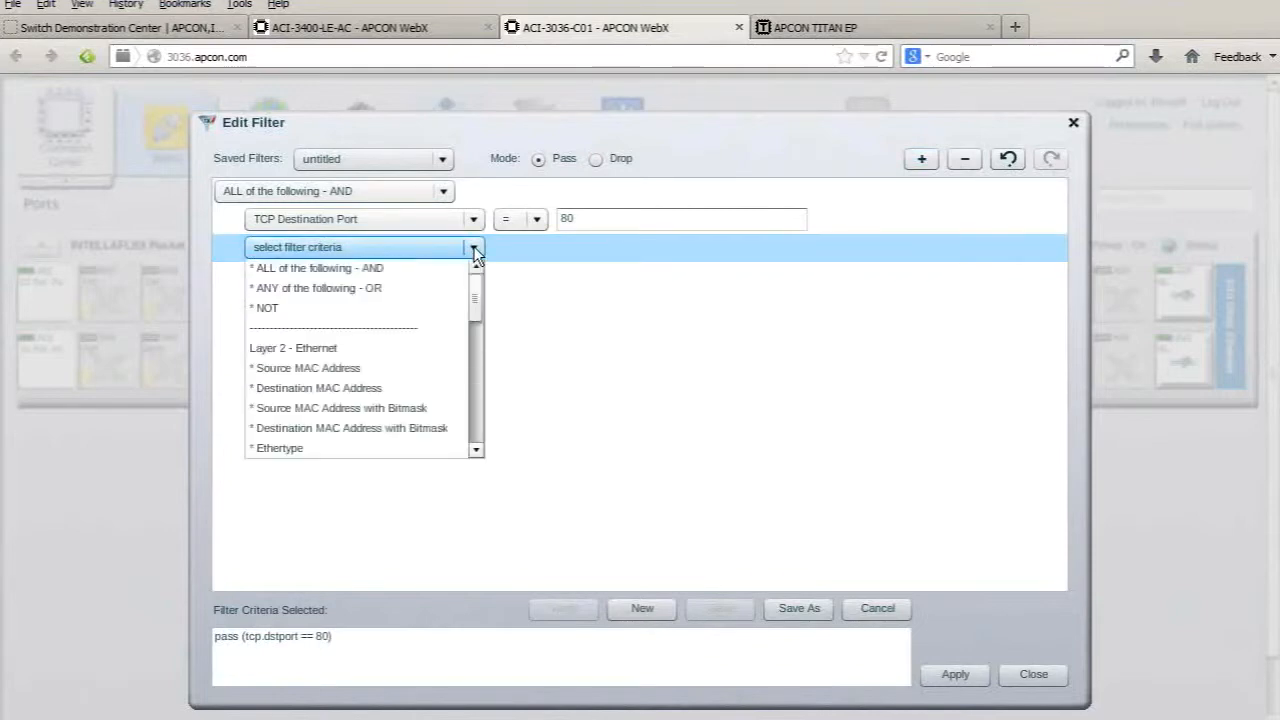
{"action": "left_click", "coordinate": [476, 452]}
{"action": "left_click", "coordinate": [476, 452]}
{"action": "left_click", "coordinate": [476, 452]}
{"action": "left_click", "coordinate": [476, 452]}
{"action": "left_click", "coordinate": [476, 452]}
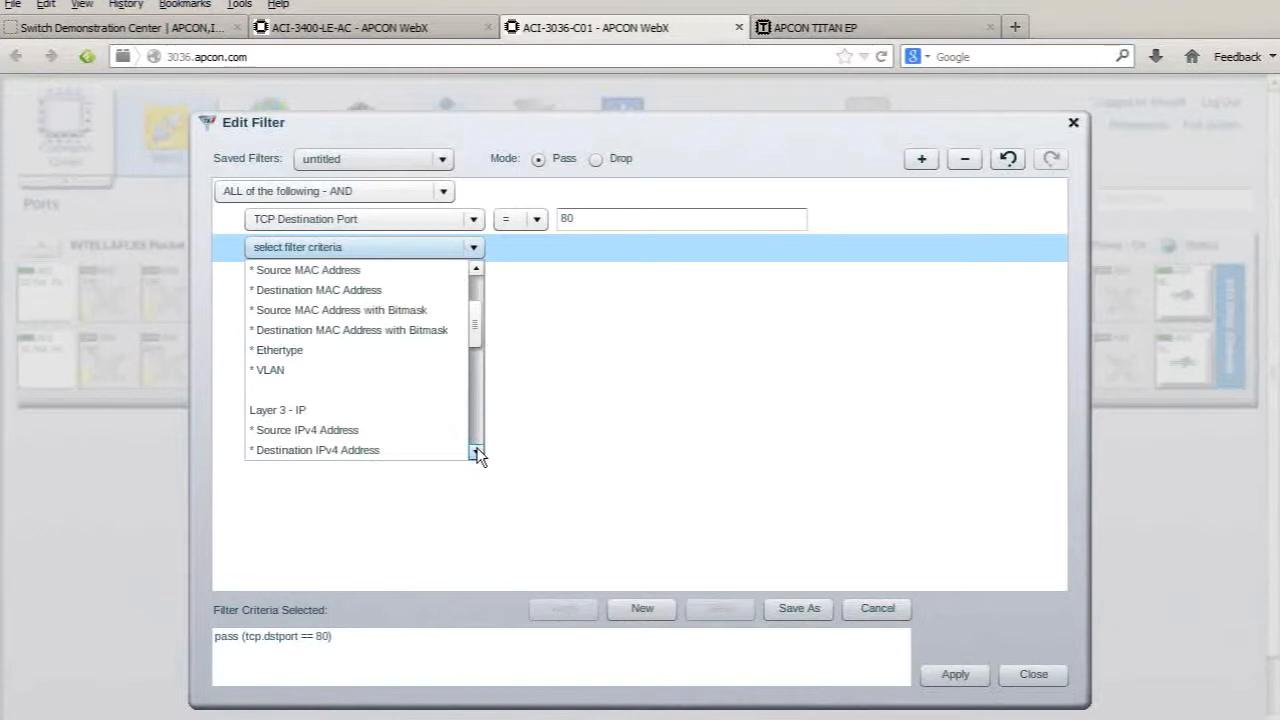
{"action": "left_click", "coordinate": [476, 452]}
{"action": "left_click", "coordinate": [476, 452]}
{"action": "left_click", "coordinate": [476, 452]}
{"action": "left_click", "coordinate": [476, 452]}
{"action": "left_click", "coordinate": [296, 431]}
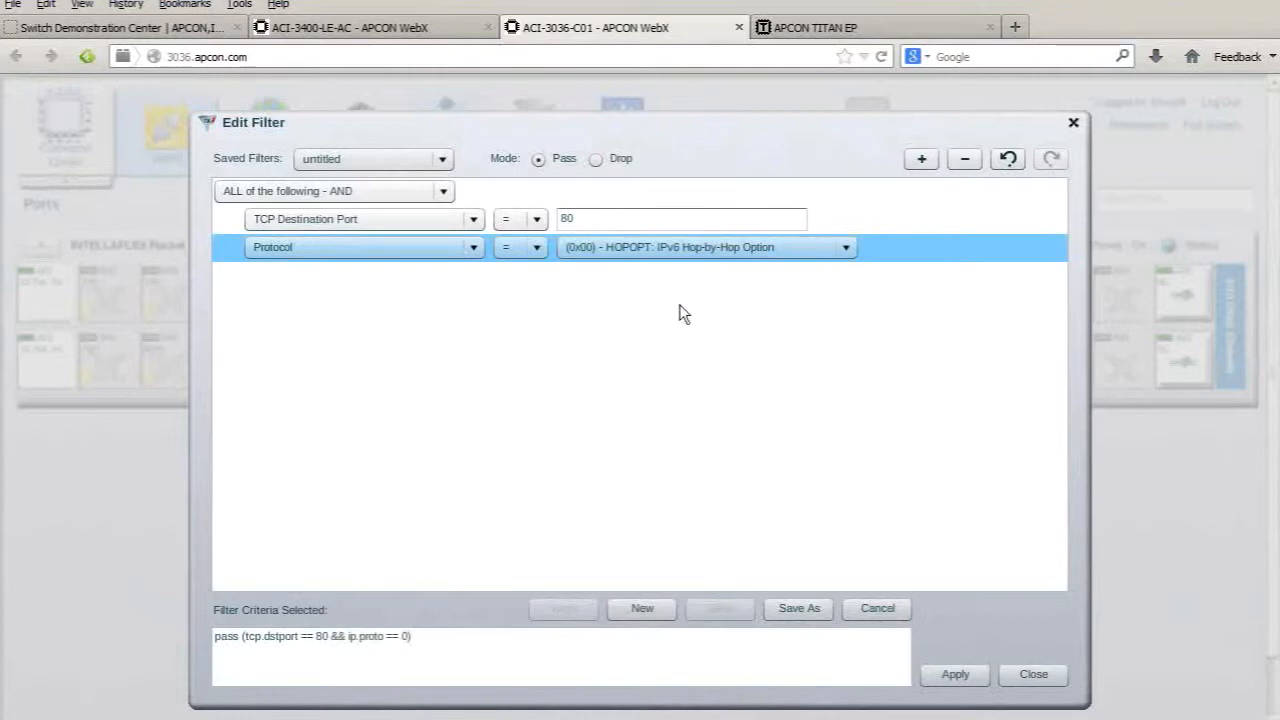
- Set the Protocol criterion's value to (0x26) - IDPR-CMTP: IDPR Control Message Transport
{"action": "left_click", "coordinate": [846, 248]}
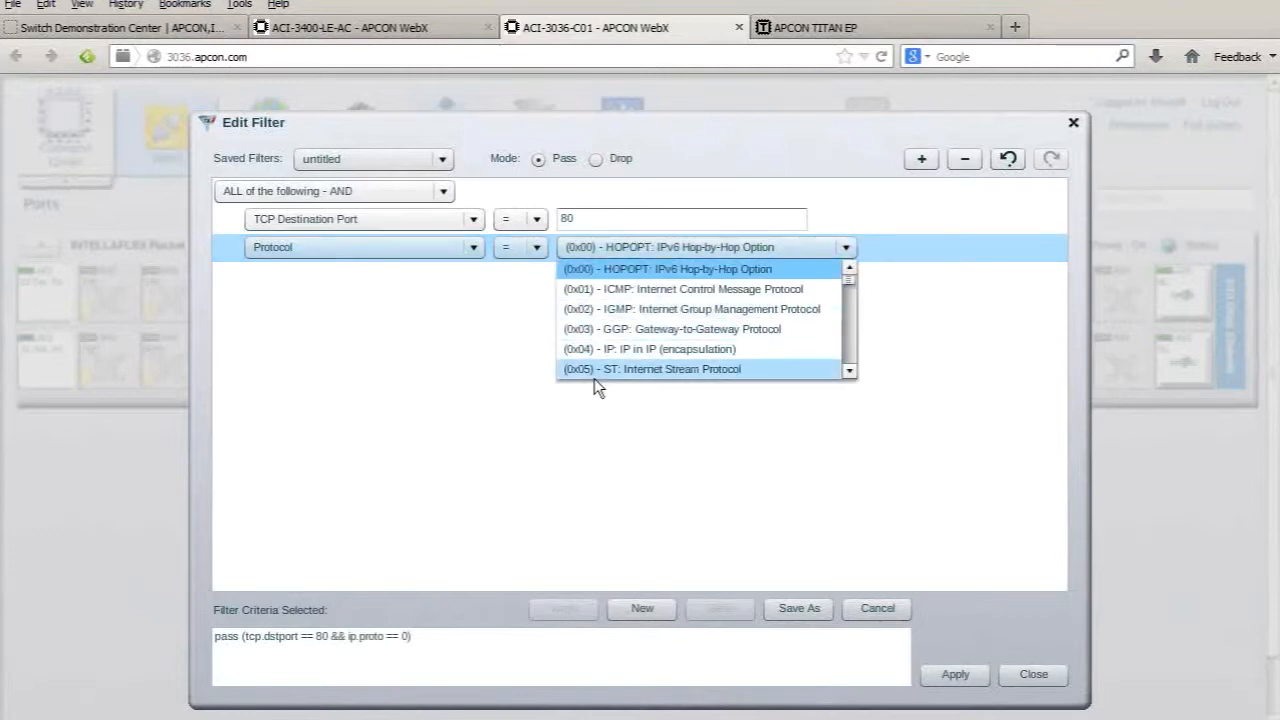
{"action": "left_click", "coordinate": [849, 371]}
{"action": "left_click", "coordinate": [849, 372]}
{"action": "left_click", "coordinate": [849, 372]}
{"action": "left_click", "coordinate": [849, 372]}
{"action": "left_click", "coordinate": [849, 372]}
{"action": "left_click", "coordinate": [849, 372]}
{"action": "left_click", "coordinate": [849, 372]}
{"action": "left_click", "coordinate": [849, 372]}
{"action": "left_click", "coordinate": [849, 372]}
{"action": "left_click", "coordinate": [849, 372]}
{"action": "left_click", "coordinate": [849, 372]}
{"action": "left_click", "coordinate": [849, 372]}
{"action": "left_click", "coordinate": [849, 372]}
{"action": "left_click", "coordinate": [849, 372]}
{"action": "left_click", "coordinate": [849, 372]}
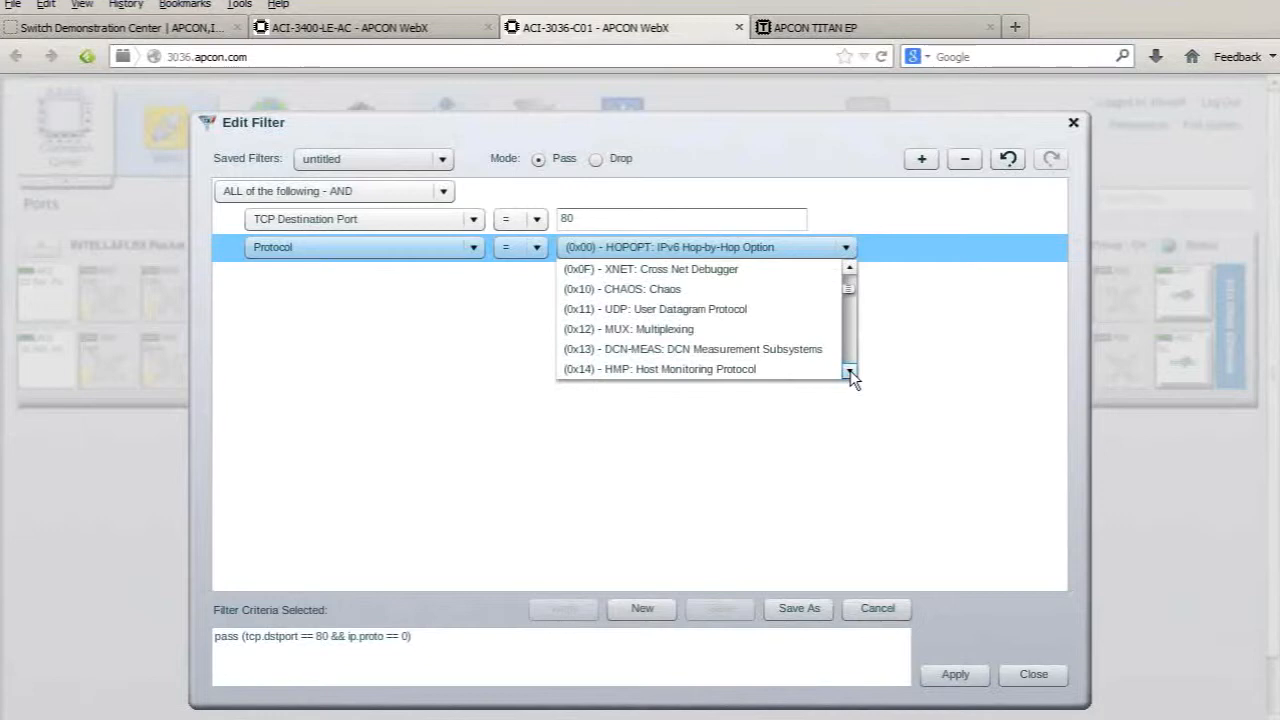
{"action": "left_click", "coordinate": [849, 372]}
{"action": "left_click", "coordinate": [849, 372]}
{"action": "left_click", "coordinate": [849, 372]}
{"action": "left_click", "coordinate": [849, 372]}
{"action": "left_click", "coordinate": [849, 372]}
{"action": "left_click", "coordinate": [849, 372]}
{"action": "left_click", "coordinate": [849, 372]}
{"action": "left_click", "coordinate": [849, 372]}
{"action": "left_click", "coordinate": [849, 372]}
{"action": "left_click", "coordinate": [849, 372]}
{"action": "left_click", "coordinate": [849, 372]}
{"action": "left_click", "coordinate": [849, 372]}
{"action": "left_click", "coordinate": [849, 372]}
{"action": "left_click", "coordinate": [849, 372]}
{"action": "left_click", "coordinate": [849, 372]}
{"action": "left_click", "coordinate": [849, 372]}
{"action": "left_click", "coordinate": [849, 372]}
{"action": "left_click", "coordinate": [849, 372]}
{"action": "left_click", "coordinate": [849, 372]}
{"action": "left_click", "coordinate": [849, 372]}
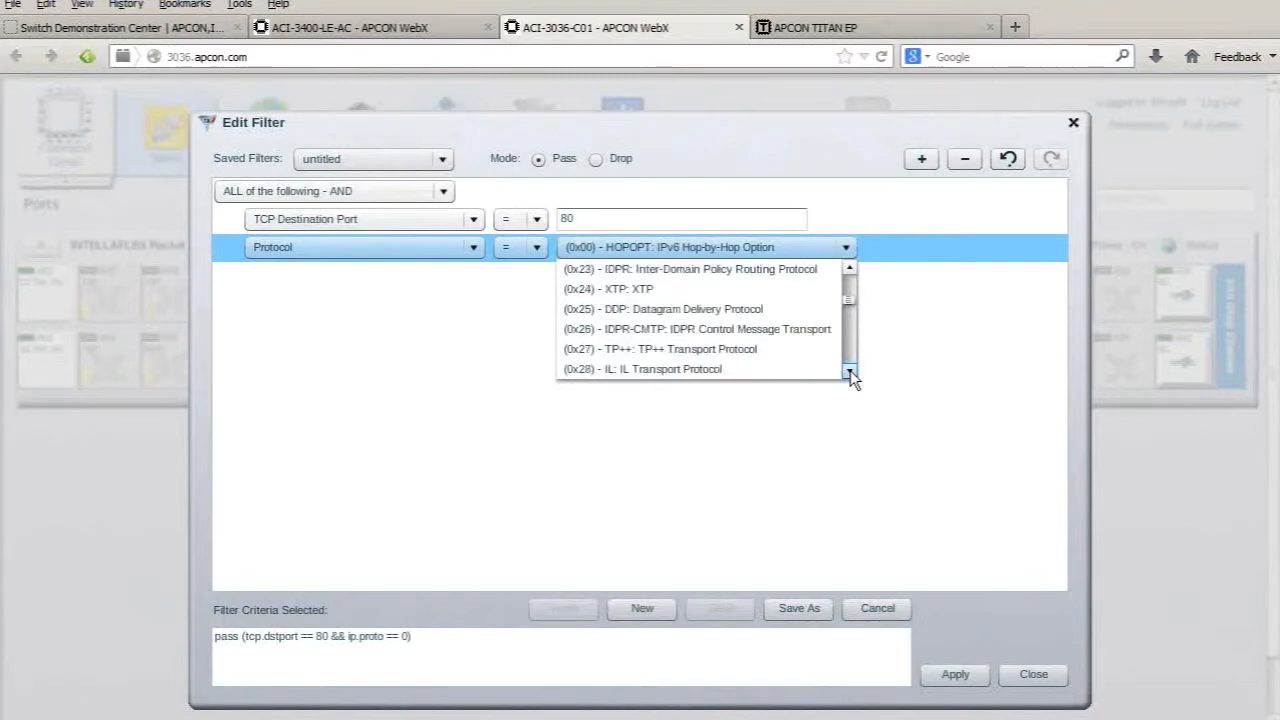
{"action": "left_click", "coordinate": [849, 372]}
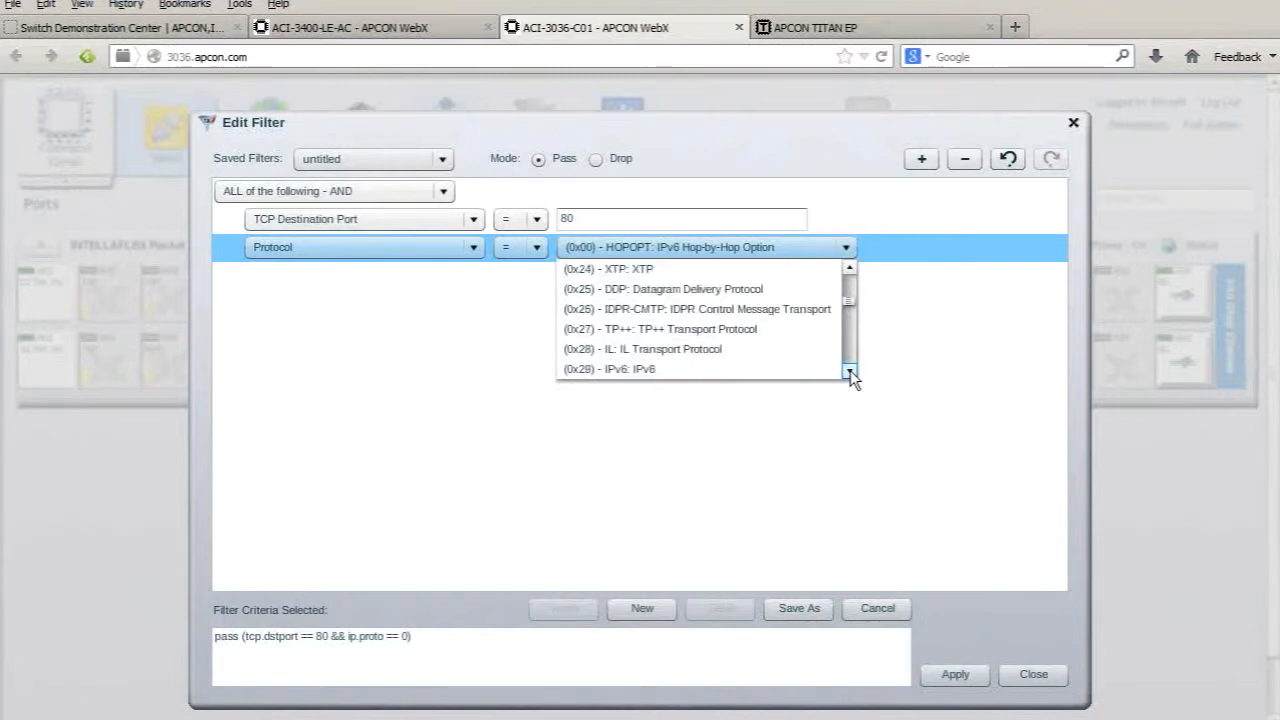
{"action": "left_click", "coordinate": [740, 310]}
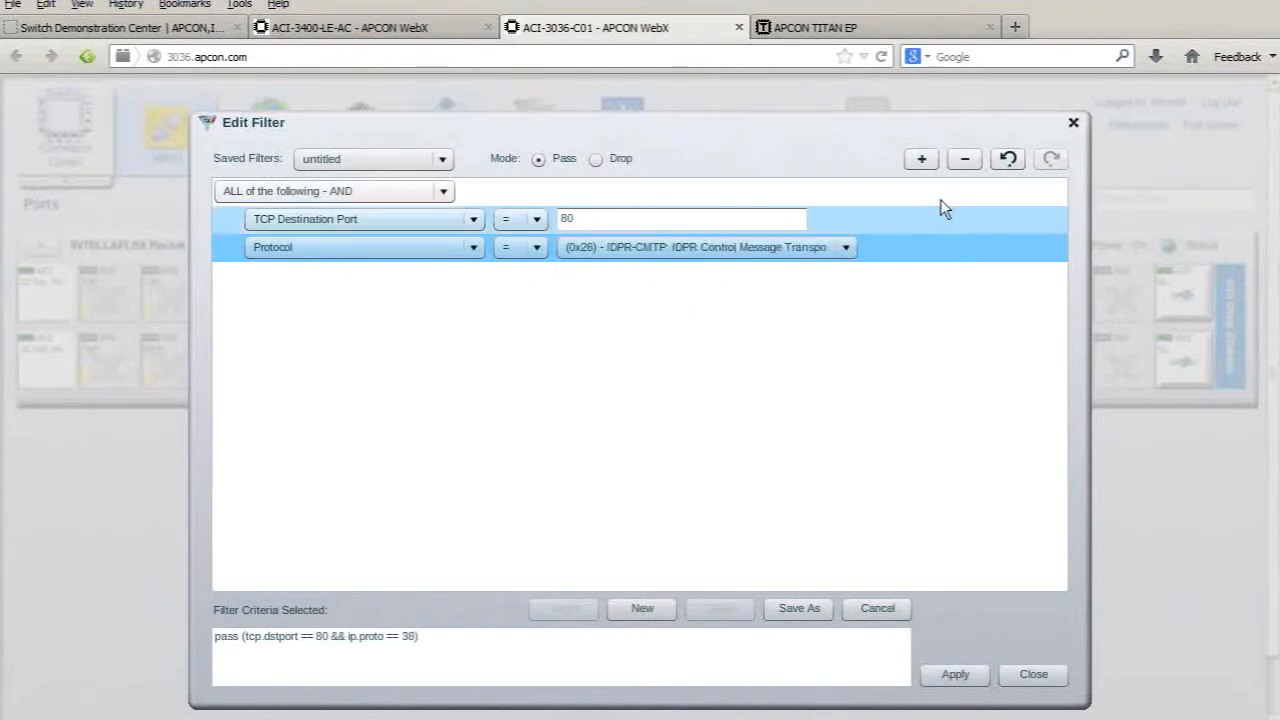
- Add a nested "ANY of the following - OR" group below the Protocol criterion
{"action": "left_click", "coordinate": [922, 159]}
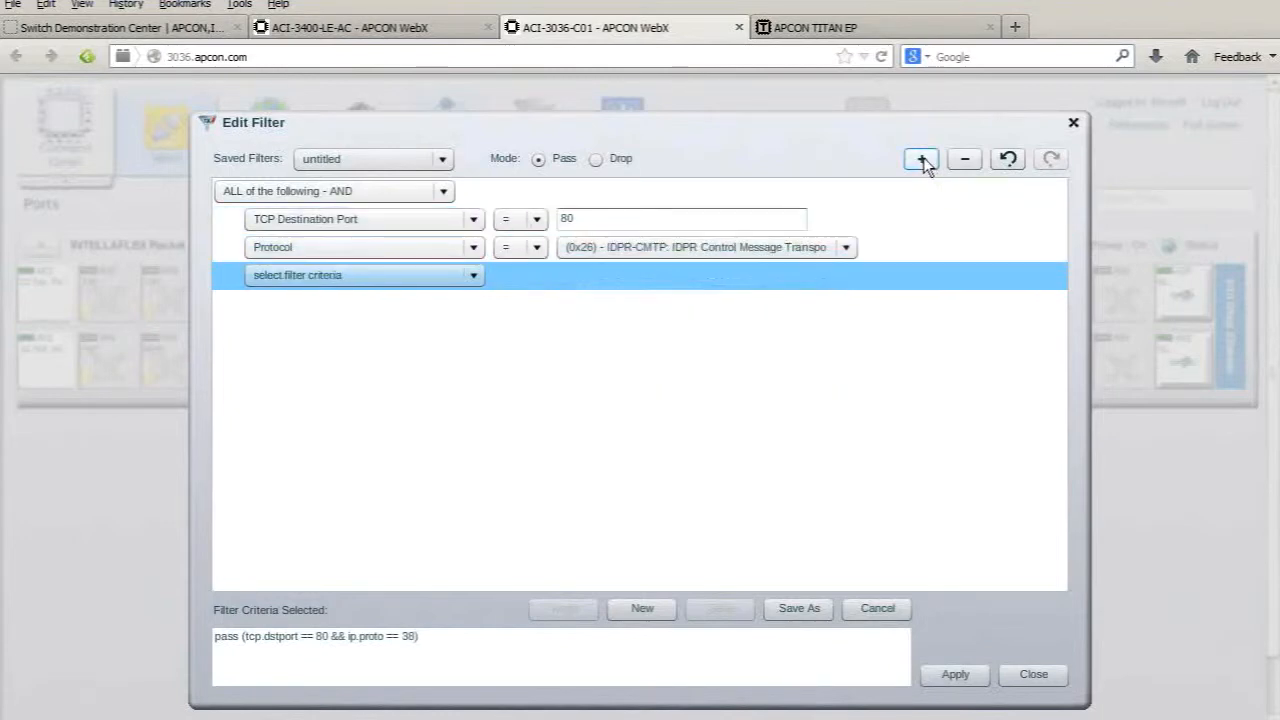
{"action": "left_click", "coordinate": [474, 280]}
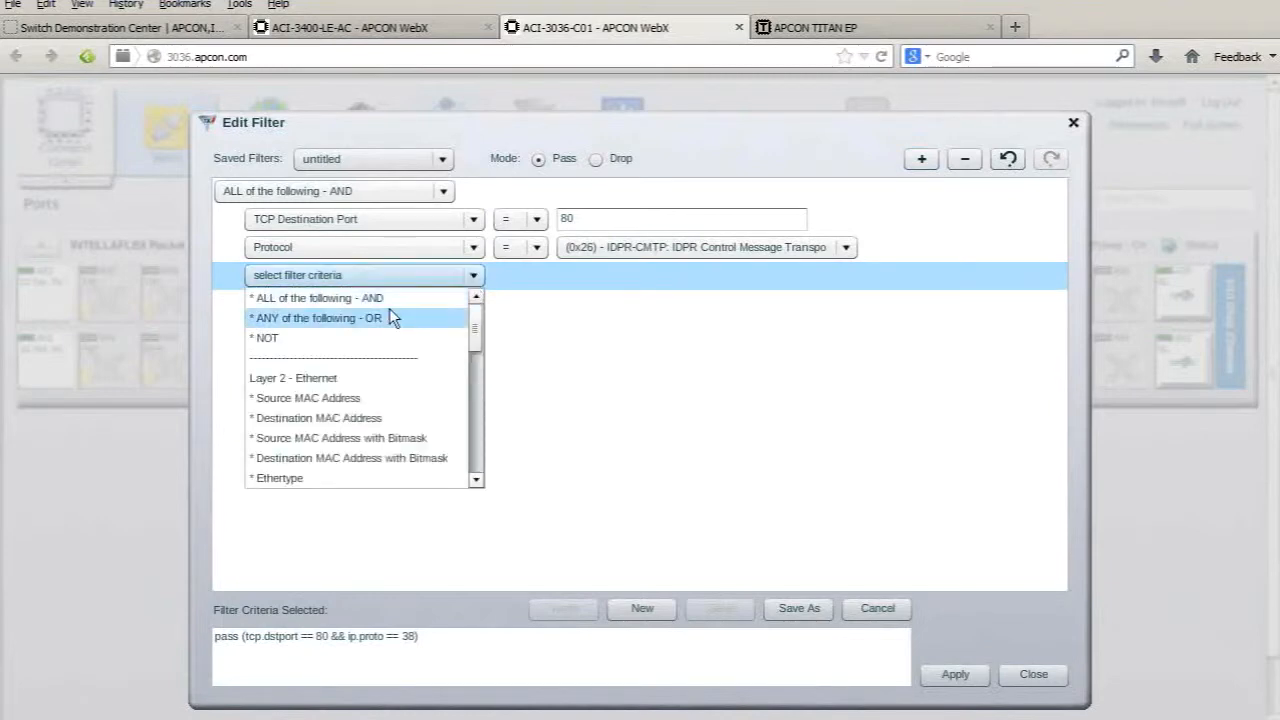
{"action": "left_click", "coordinate": [358, 318]}
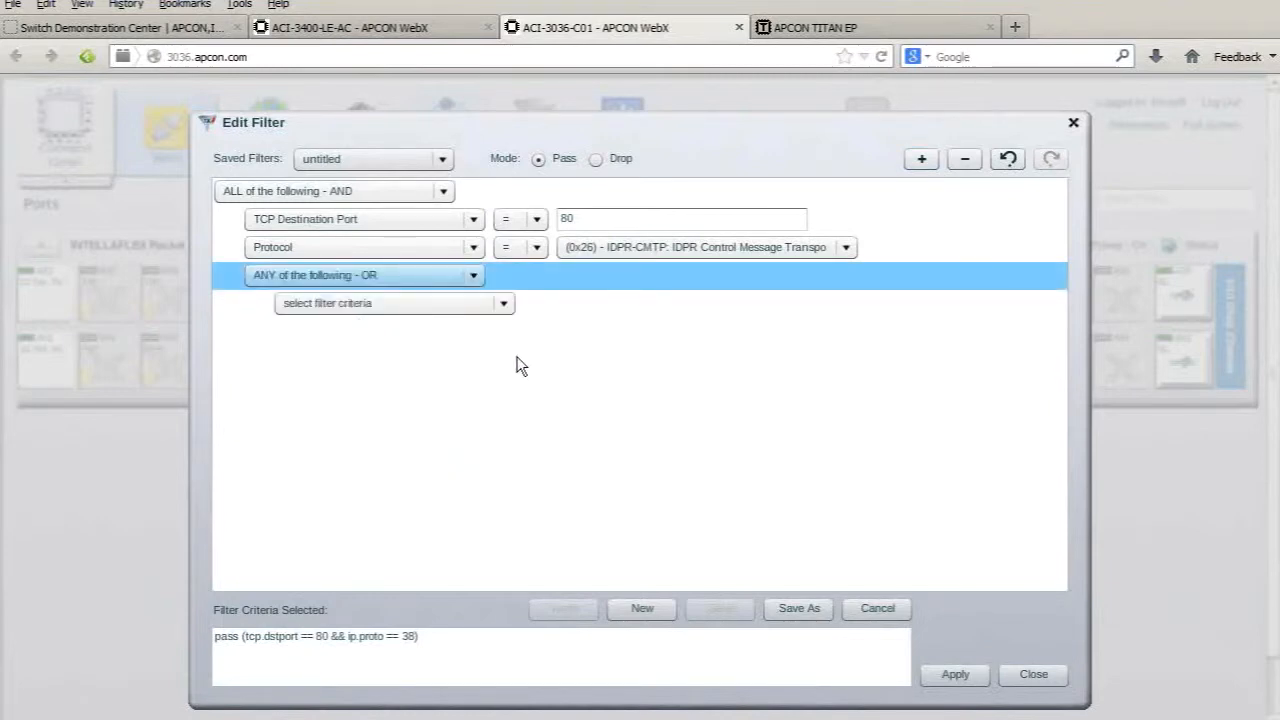
- Add a VLAN criterion equal to 1900 inside the nested OR group
{"action": "left_click", "coordinate": [505, 305]}
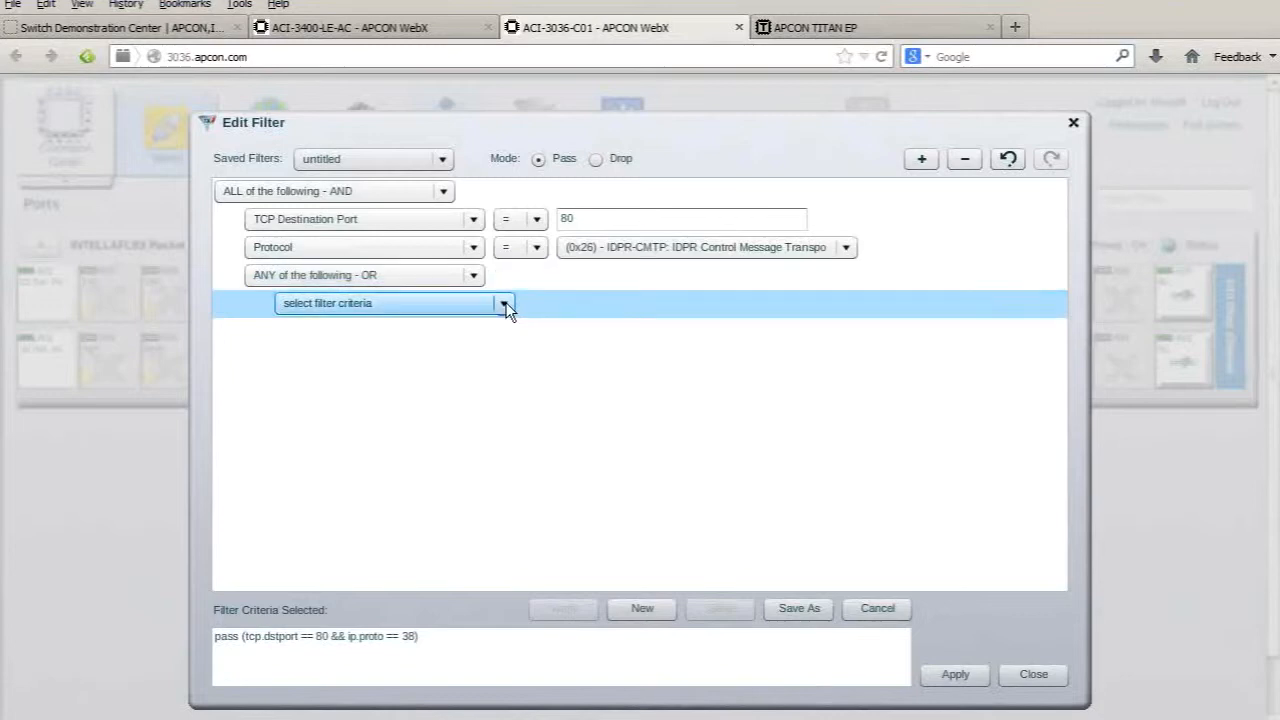
{"action": "left_click", "coordinate": [506, 304]}
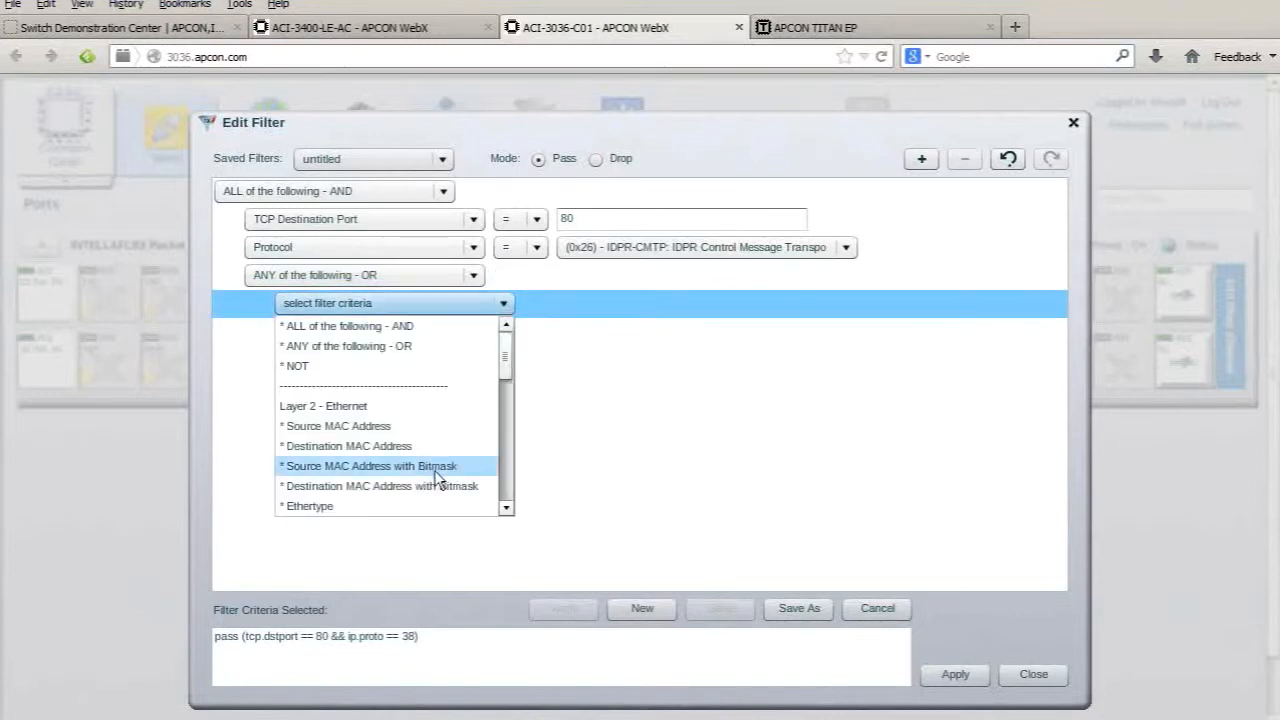
{"action": "left_click", "coordinate": [505, 478]}
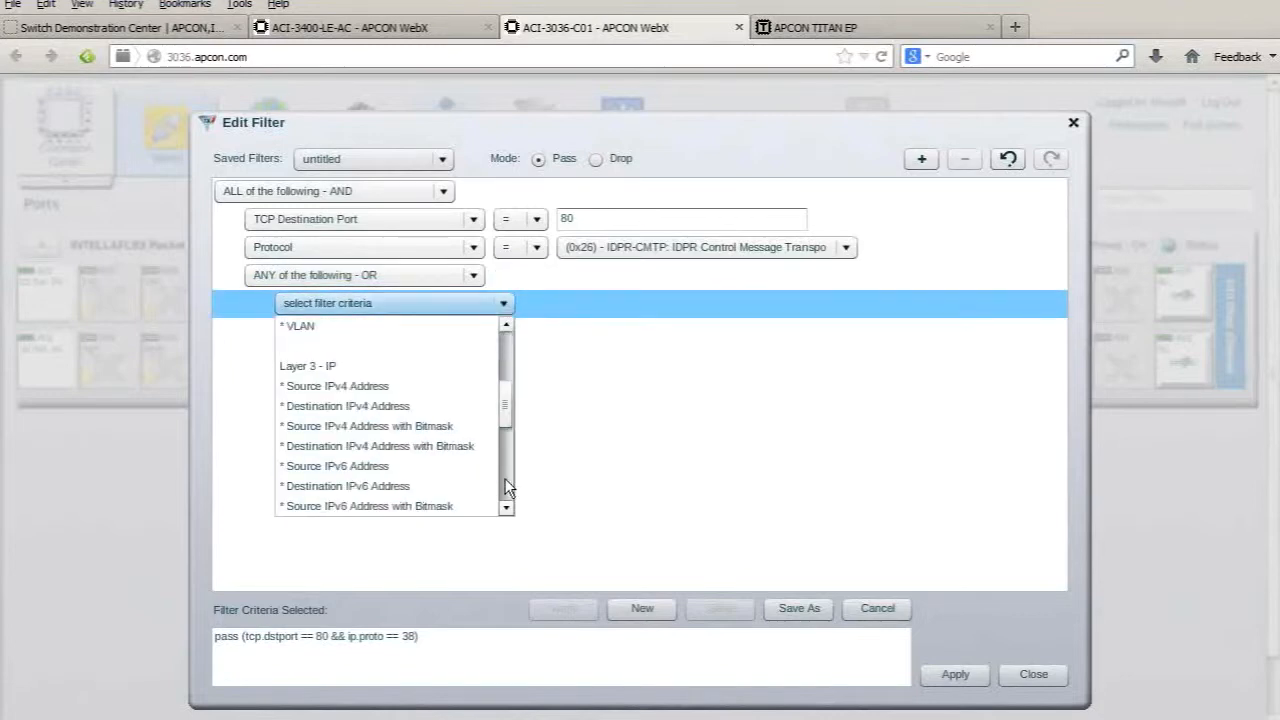
{"action": "left_click", "coordinate": [321, 325]}
{"action": "left_click", "coordinate": [606, 307]}
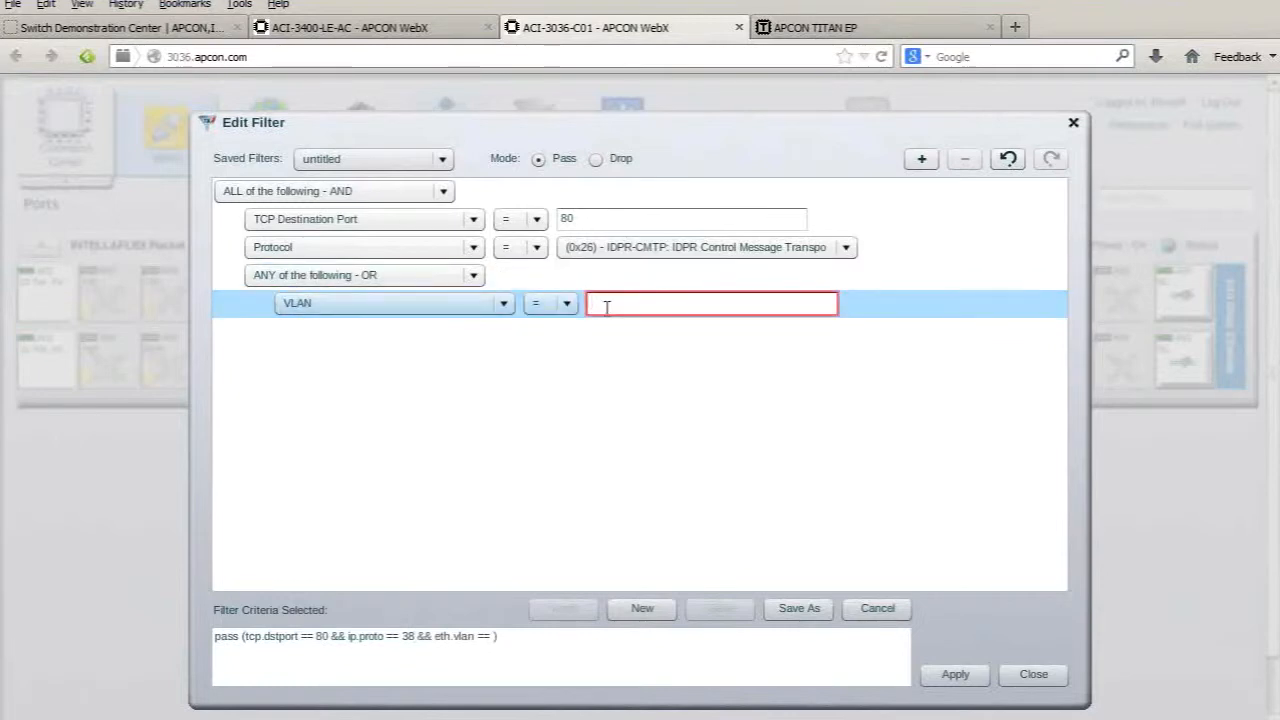
{"action": "type", "text": "1900"}
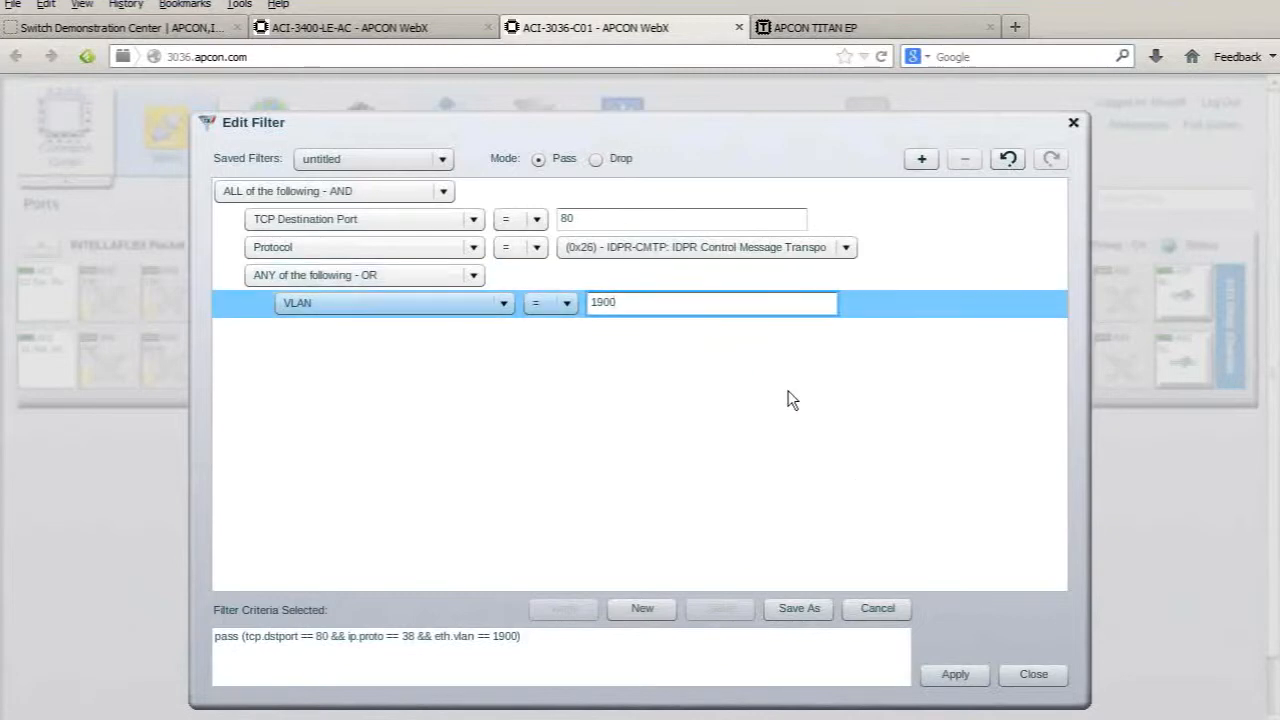
- Close the filter editor and check the tag options offered for source port A13 and destination port A21
{"action": "left_click", "coordinate": [1035, 676]}
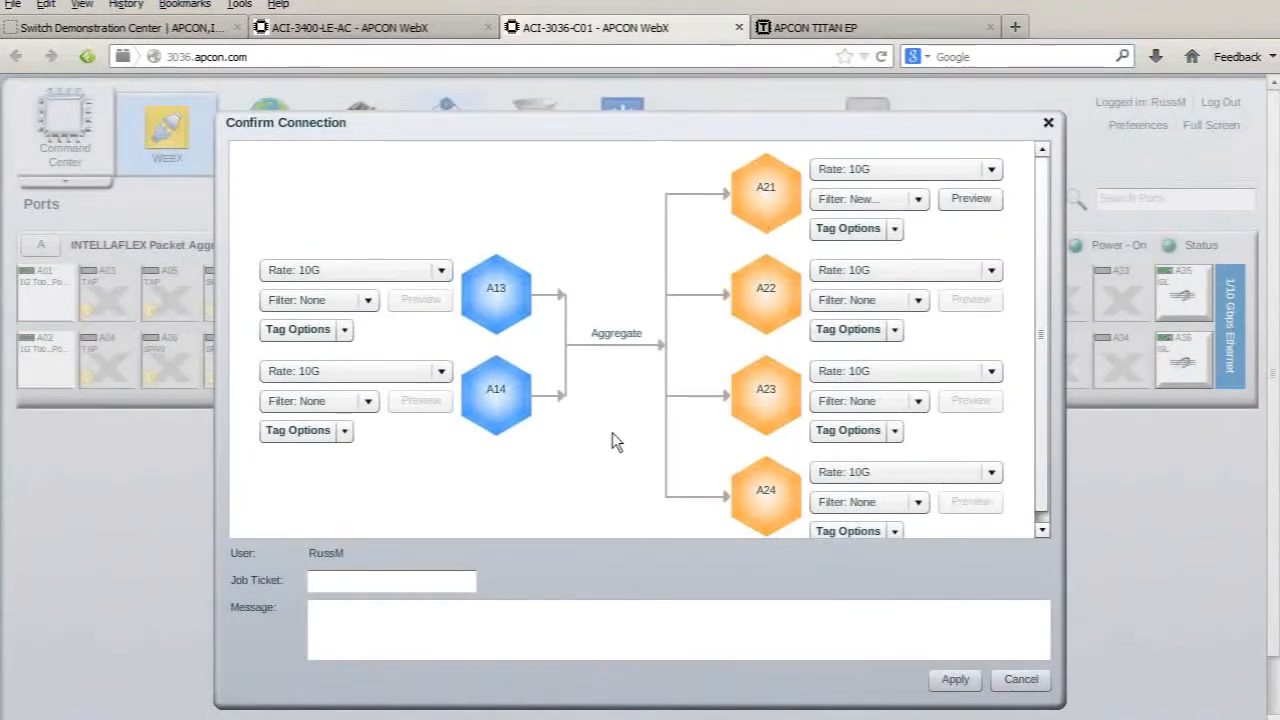
{"action": "left_click", "coordinate": [344, 329]}
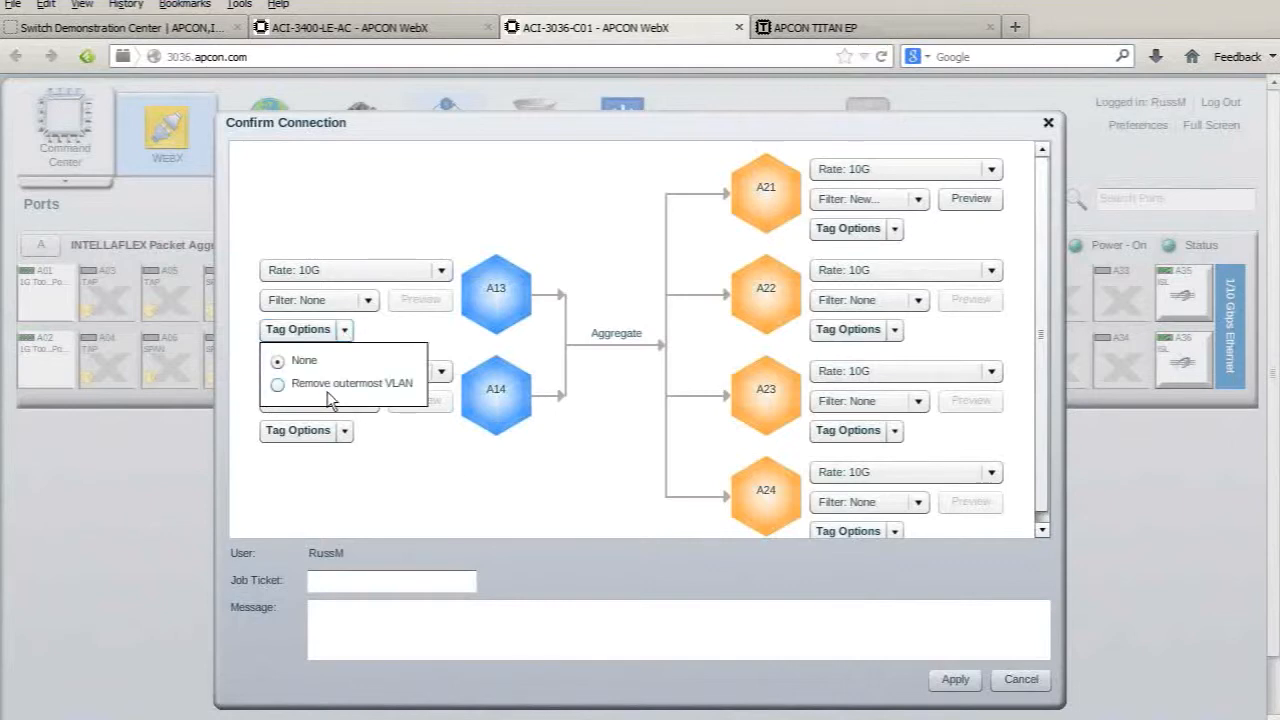
{"action": "mouse_move", "coordinate": [400, 398]}
{"action": "left_click", "coordinate": [886, 238]}
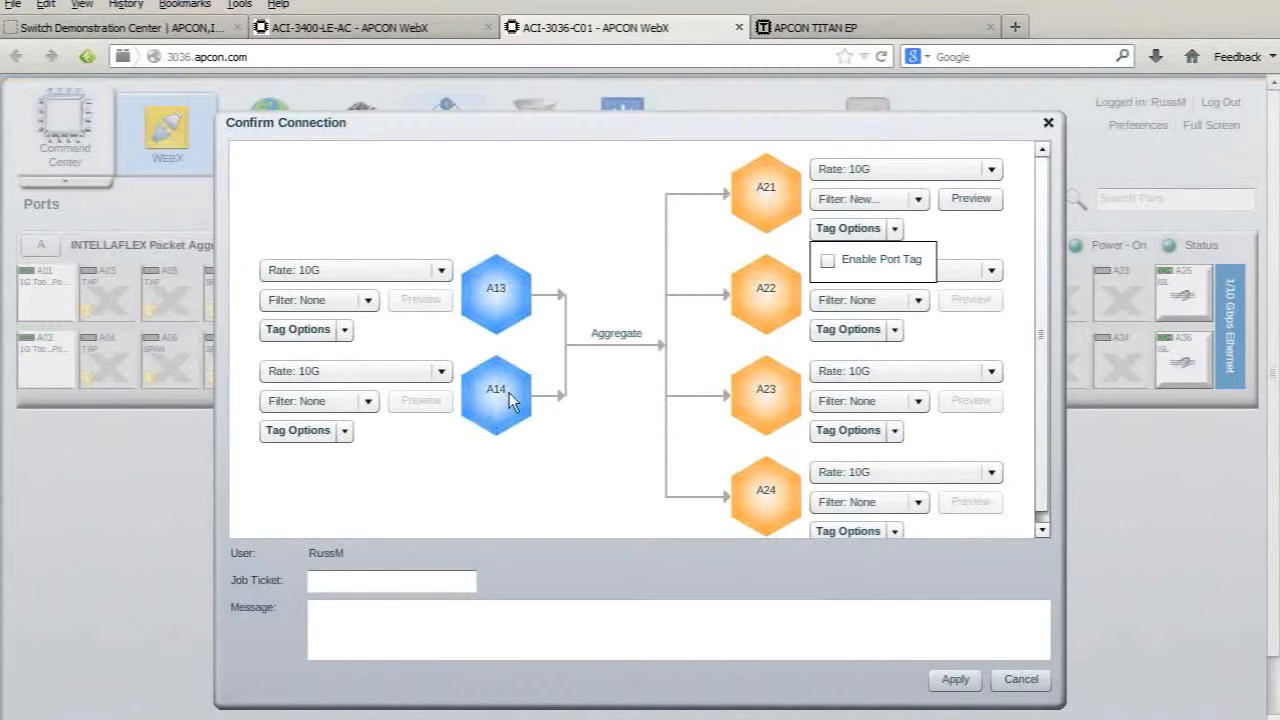
{"action": "left_click", "coordinate": [620, 402]}
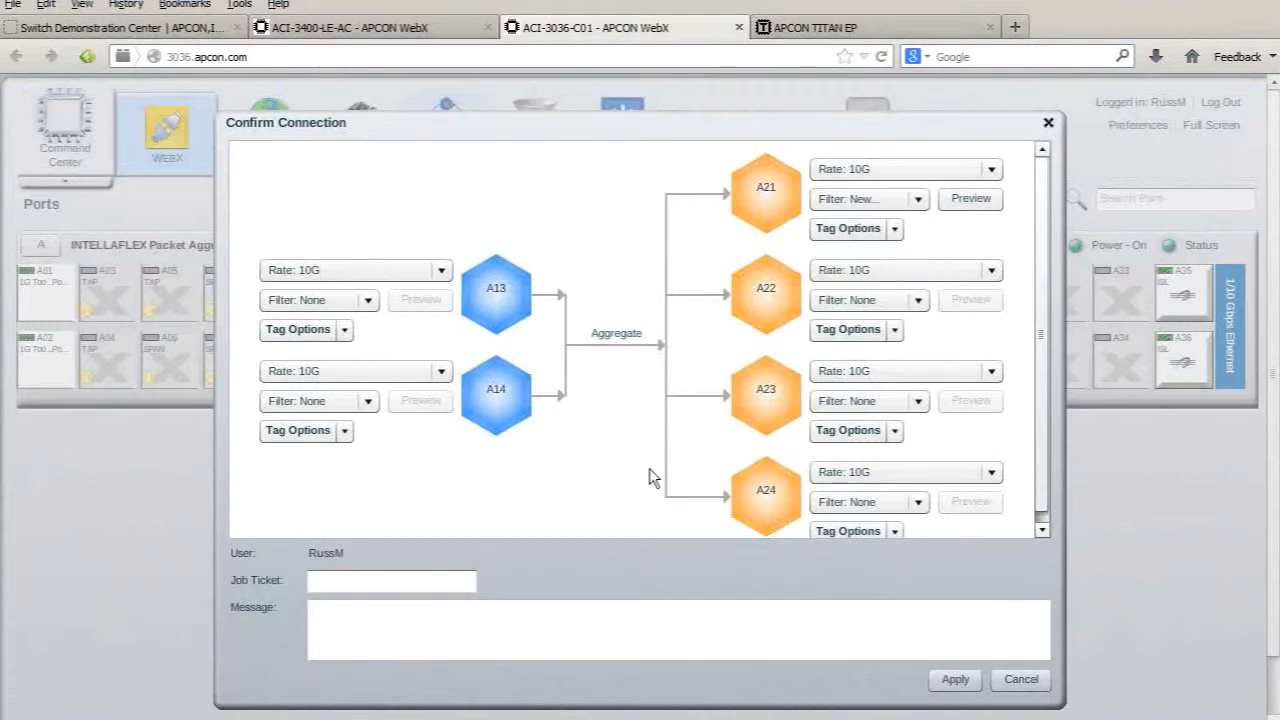
- Apply the aggregated connection from ports A13 and A14 to A21–A24 and highlight its ports in the Ports view
{"action": "left_click", "coordinate": [955, 680]}
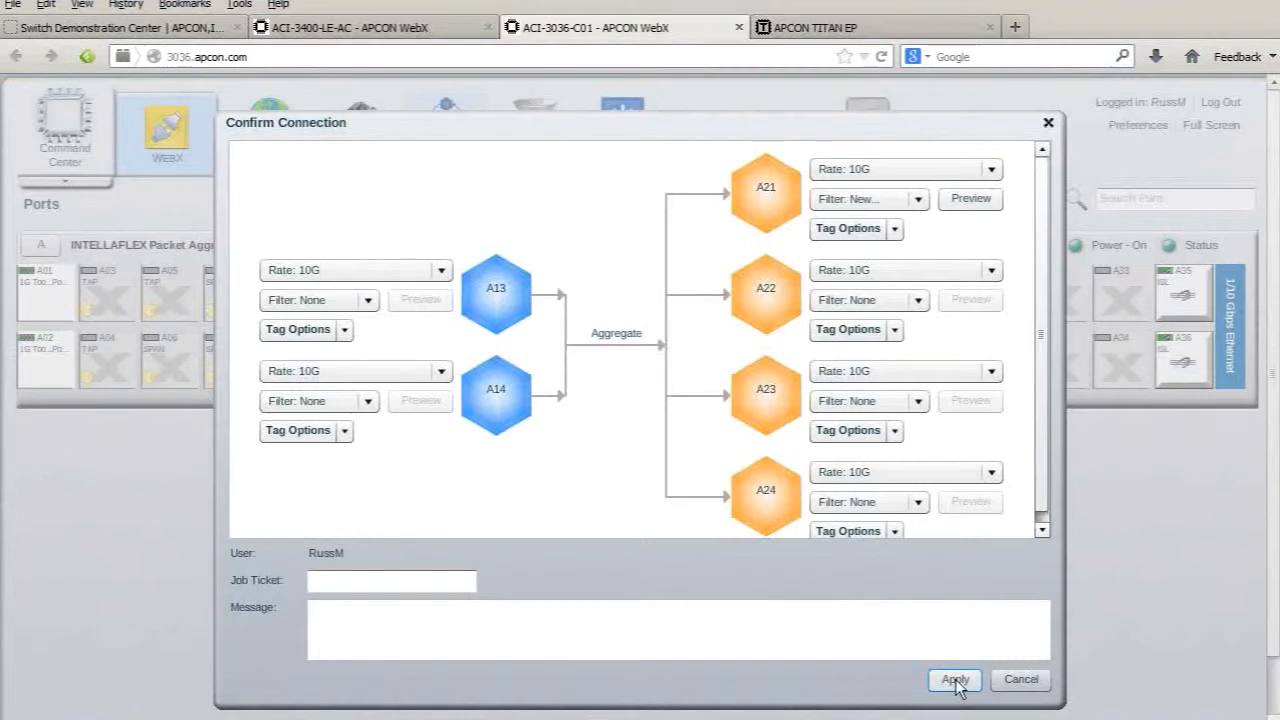
{"action": "left_click", "coordinate": [956, 681]}
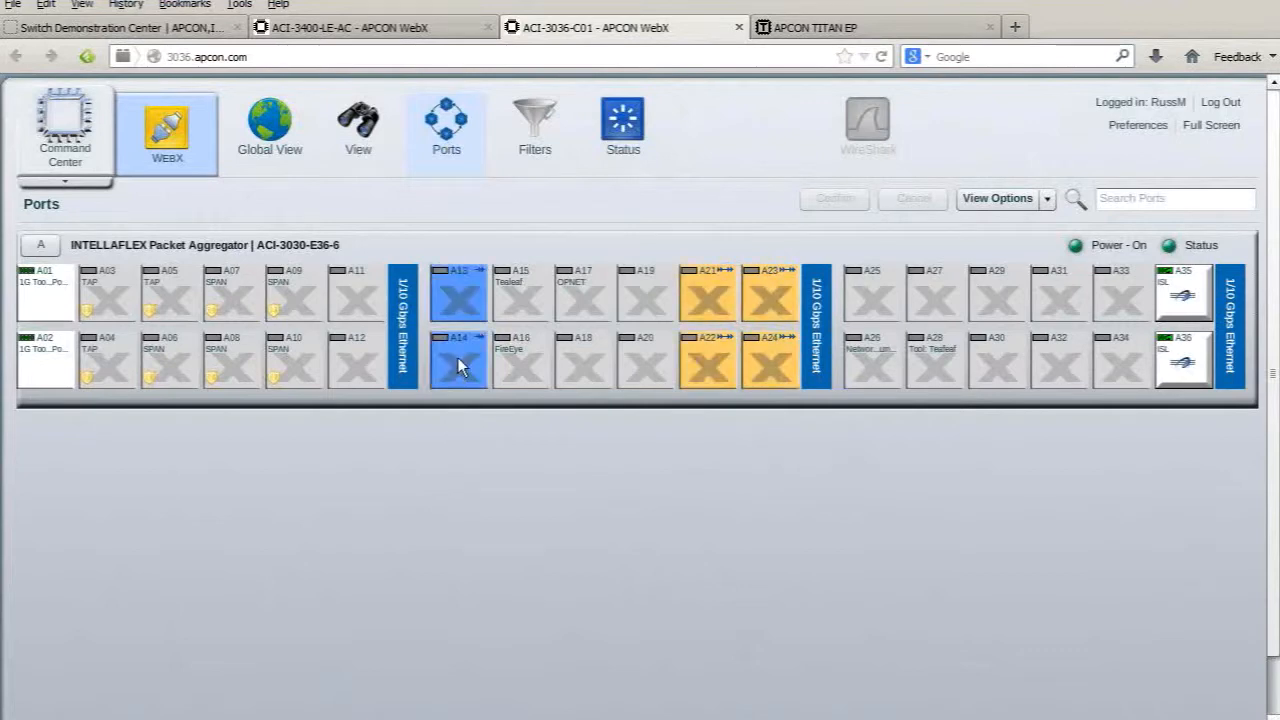
{"action": "mouse_move", "coordinate": [449, 337]}
{"action": "mouse_move", "coordinate": [754, 369]}
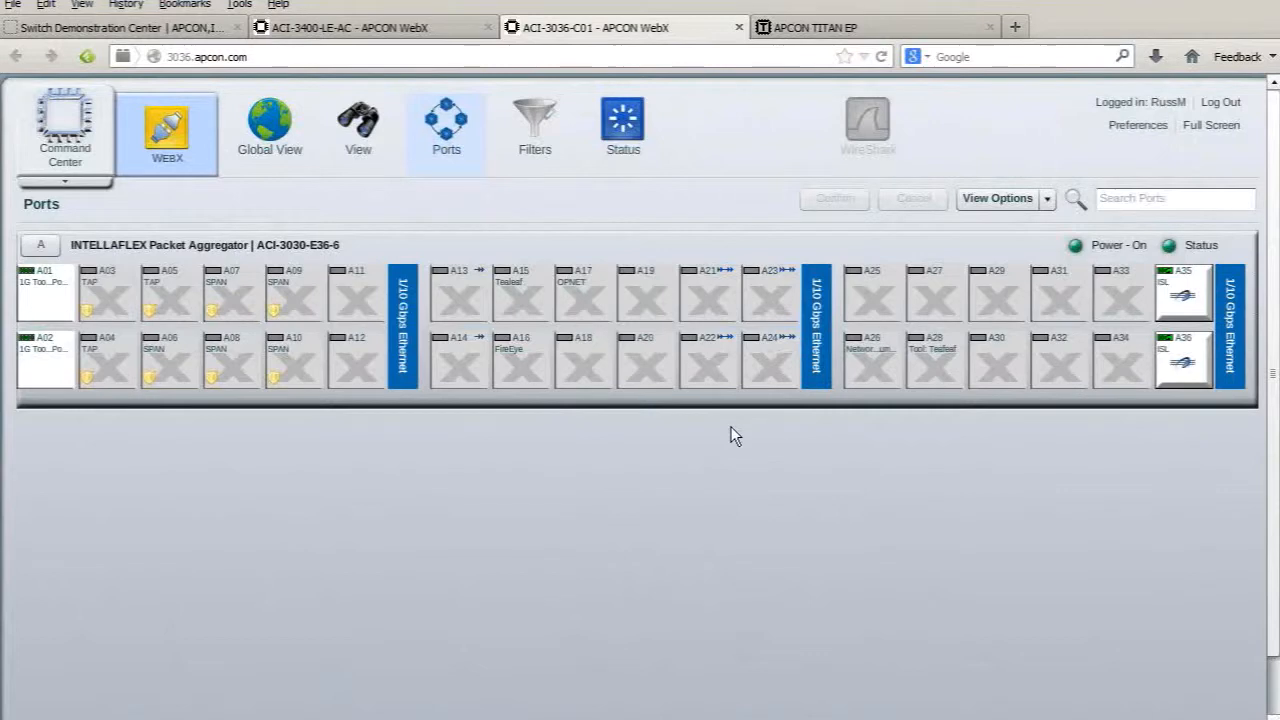
- Examine the diagnostic statistics of port A02, covering rate information, port statistics and RMON EtherStats
{"action": "right_click", "coordinate": [709, 366]}
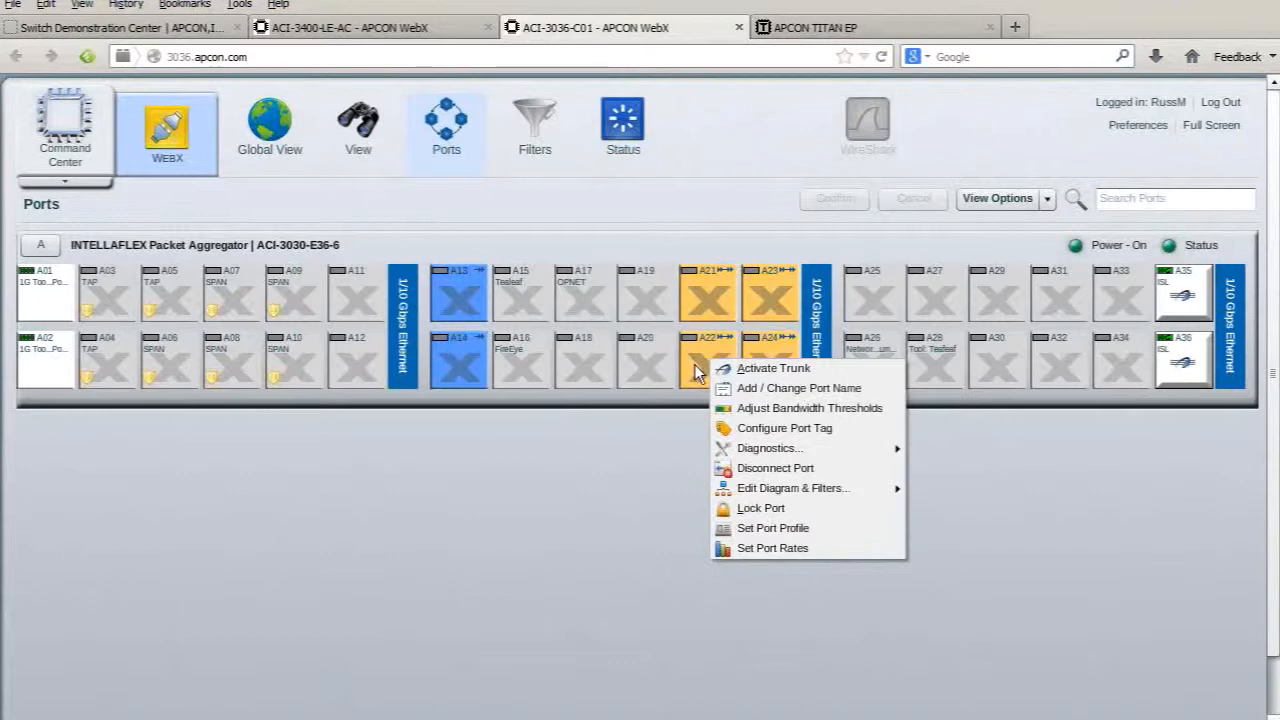
{"action": "right_click", "coordinate": [45, 366]}
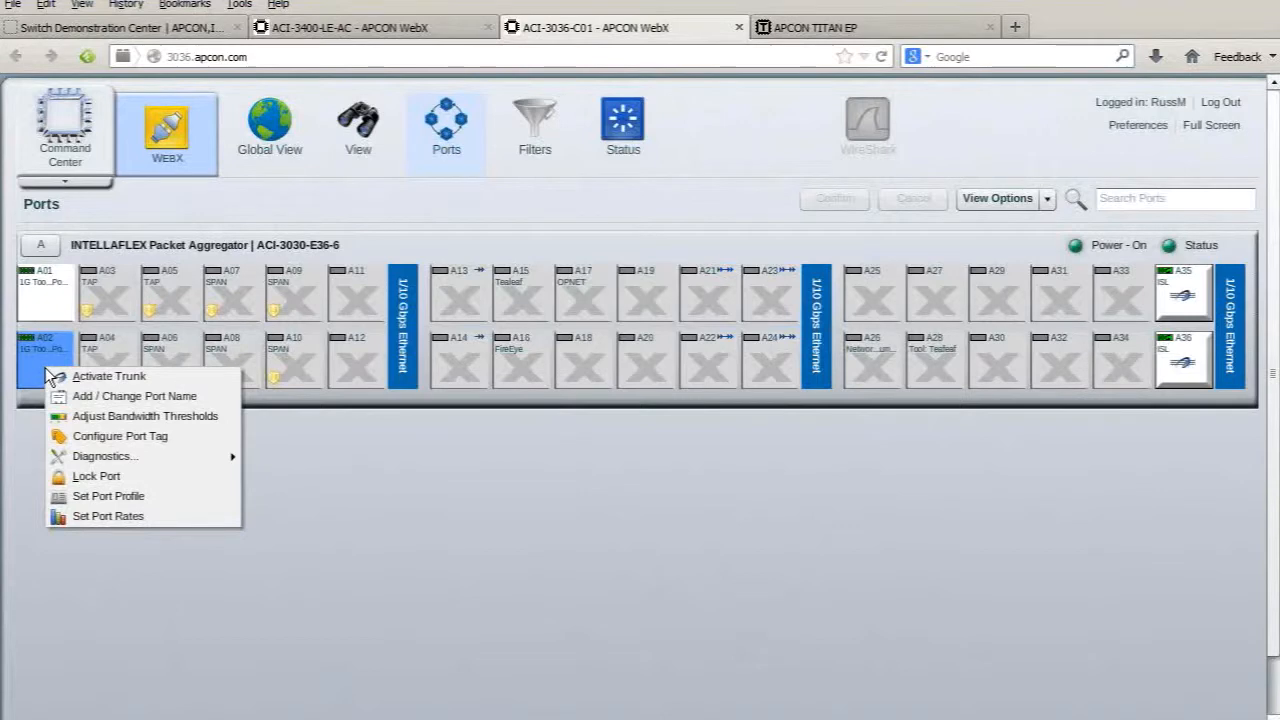
{"action": "mouse_move", "coordinate": [95, 460]}
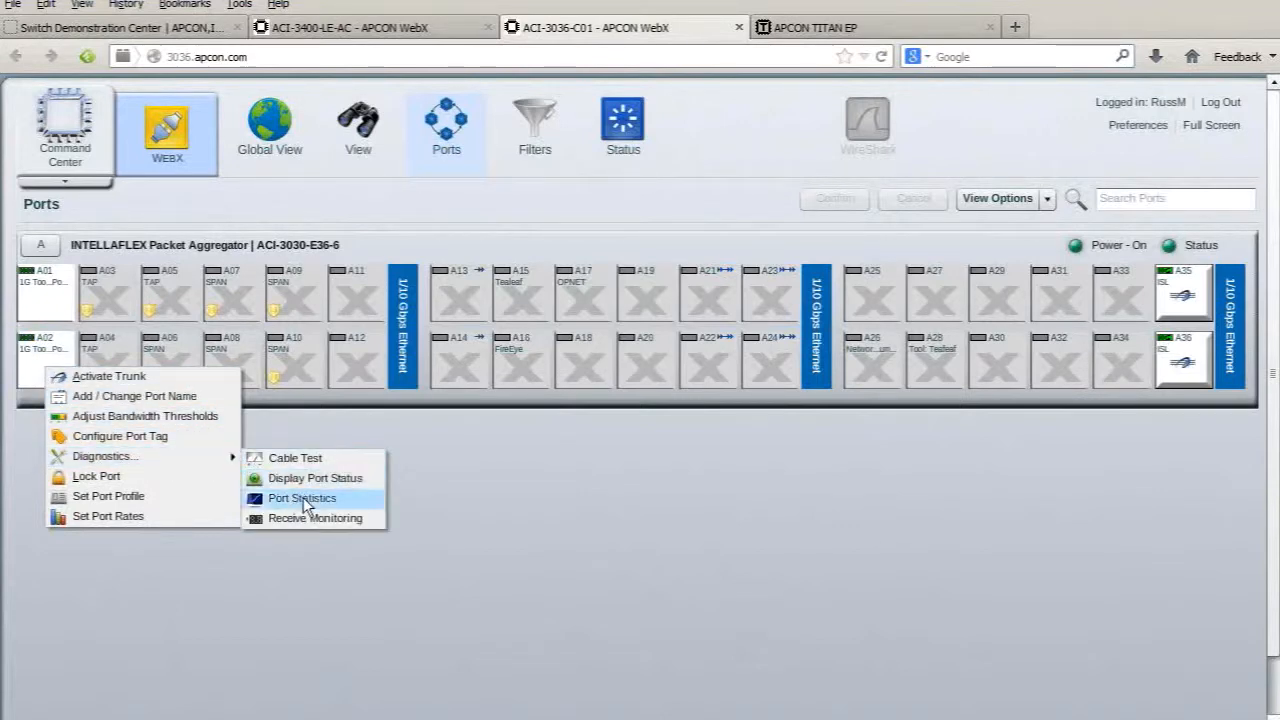
{"action": "left_click", "coordinate": [303, 498]}
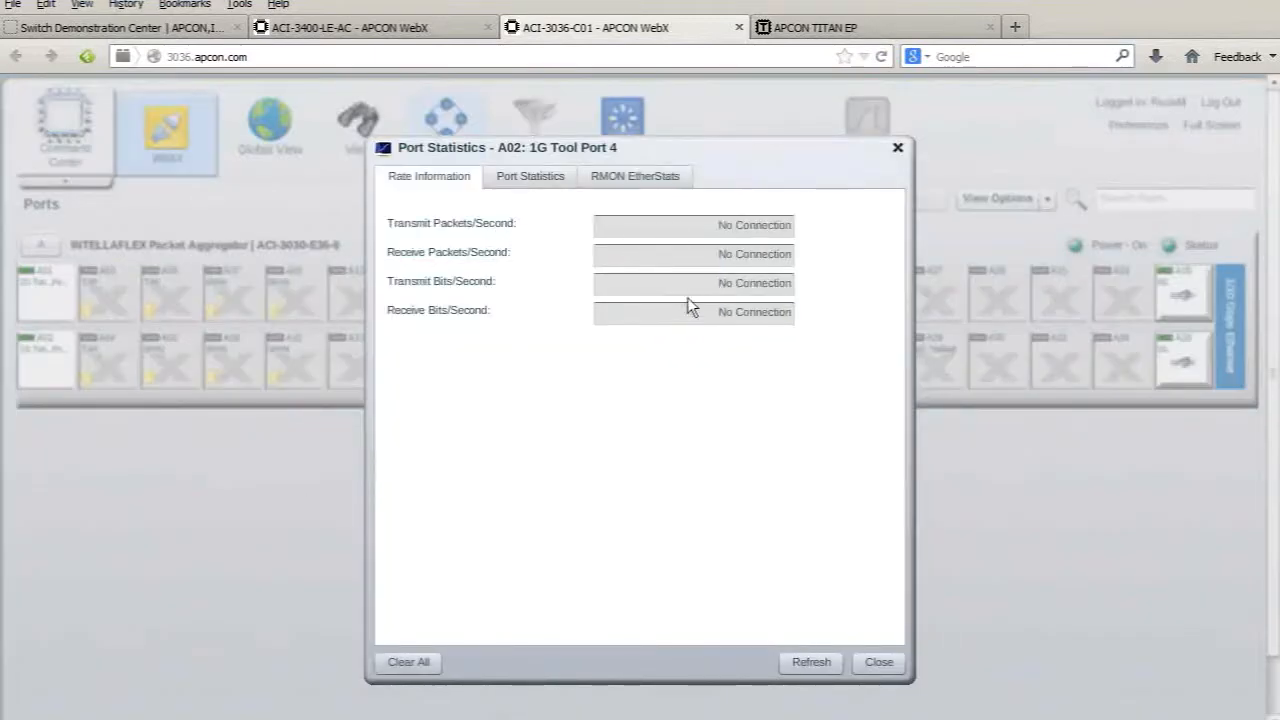
{"action": "left_click", "coordinate": [551, 178]}
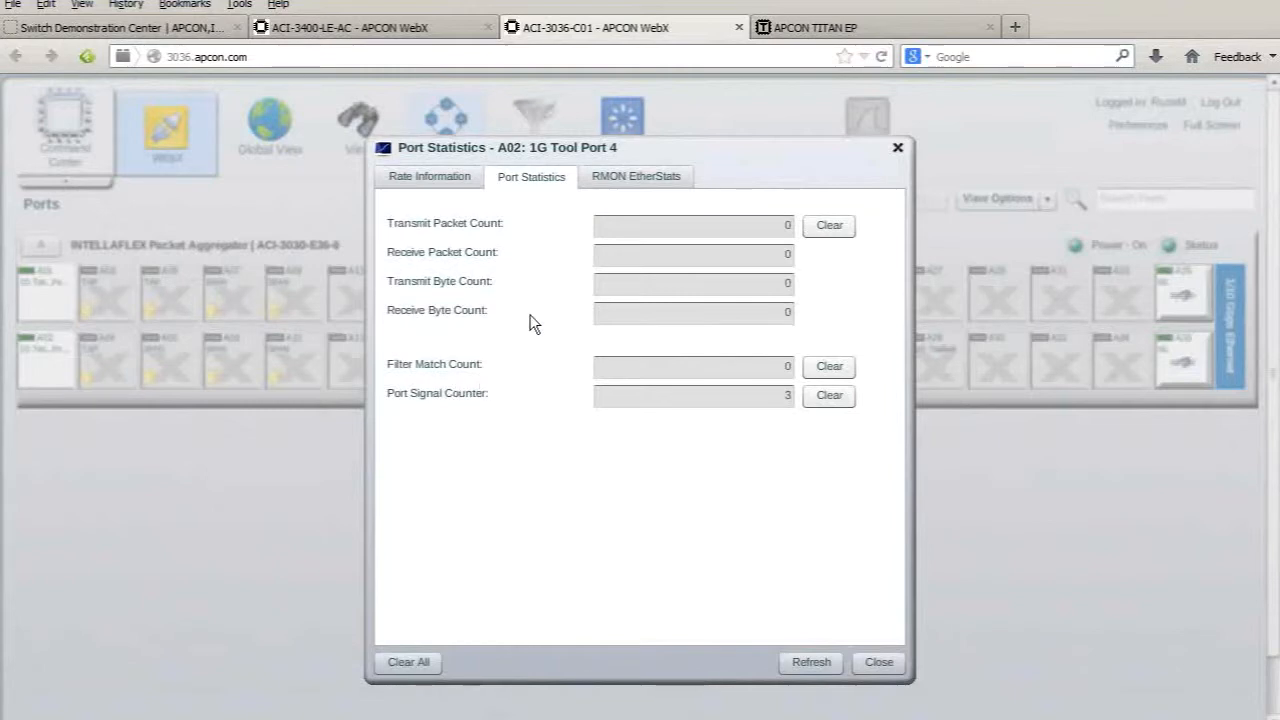
{"action": "left_click", "coordinate": [627, 179]}
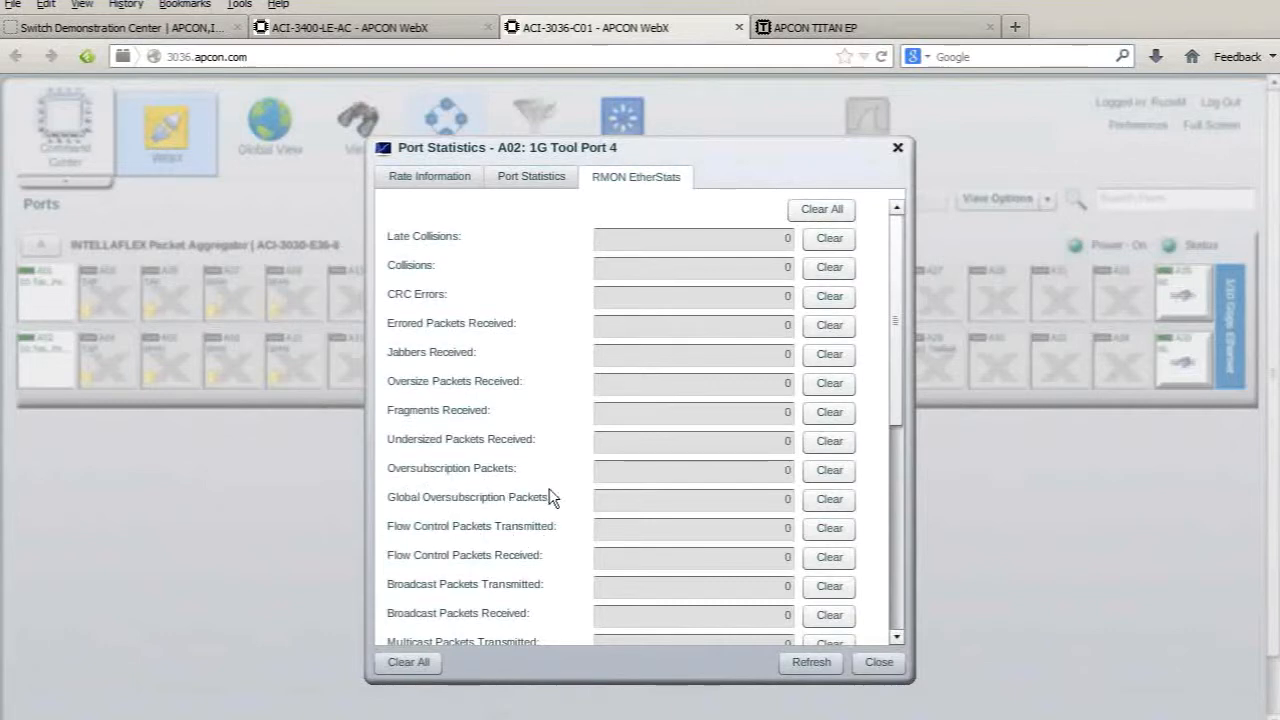
{"action": "left_click", "coordinate": [884, 665]}
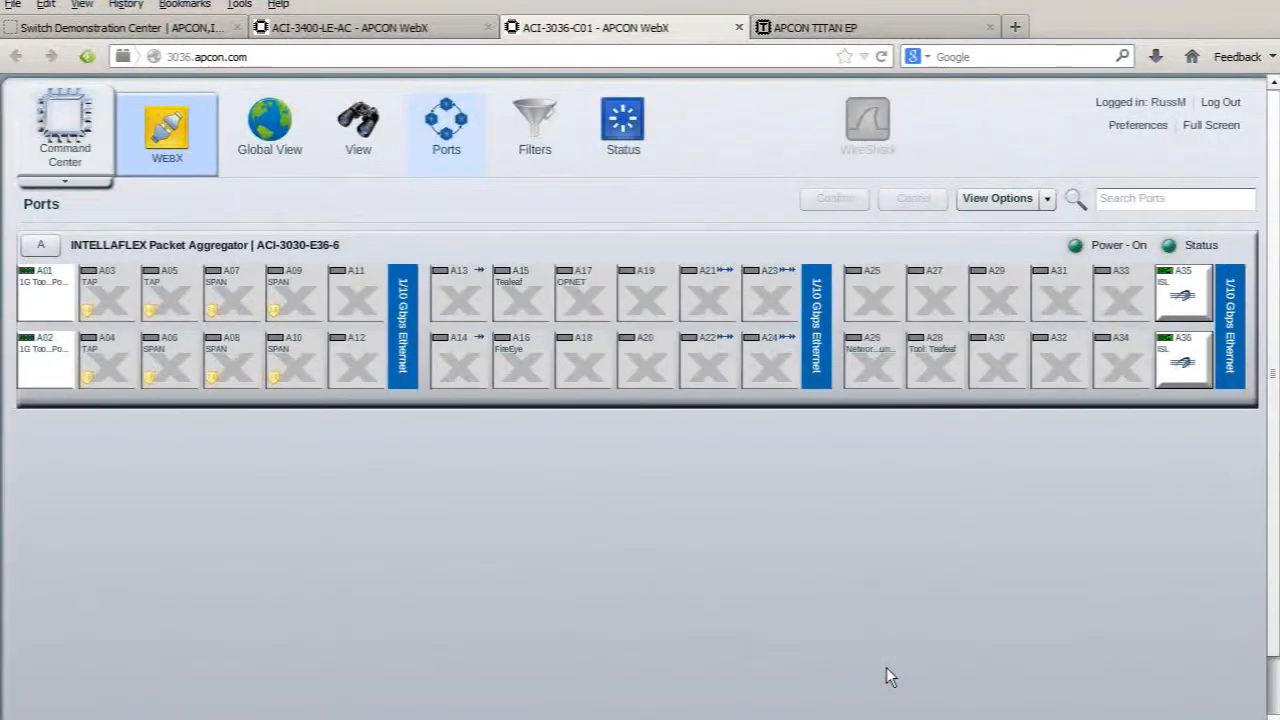
- View the bandwidth thresholds of port A14 and leave without saving
{"action": "left_click", "coordinate": [460, 362]}
{"action": "right_click", "coordinate": [463, 375]}
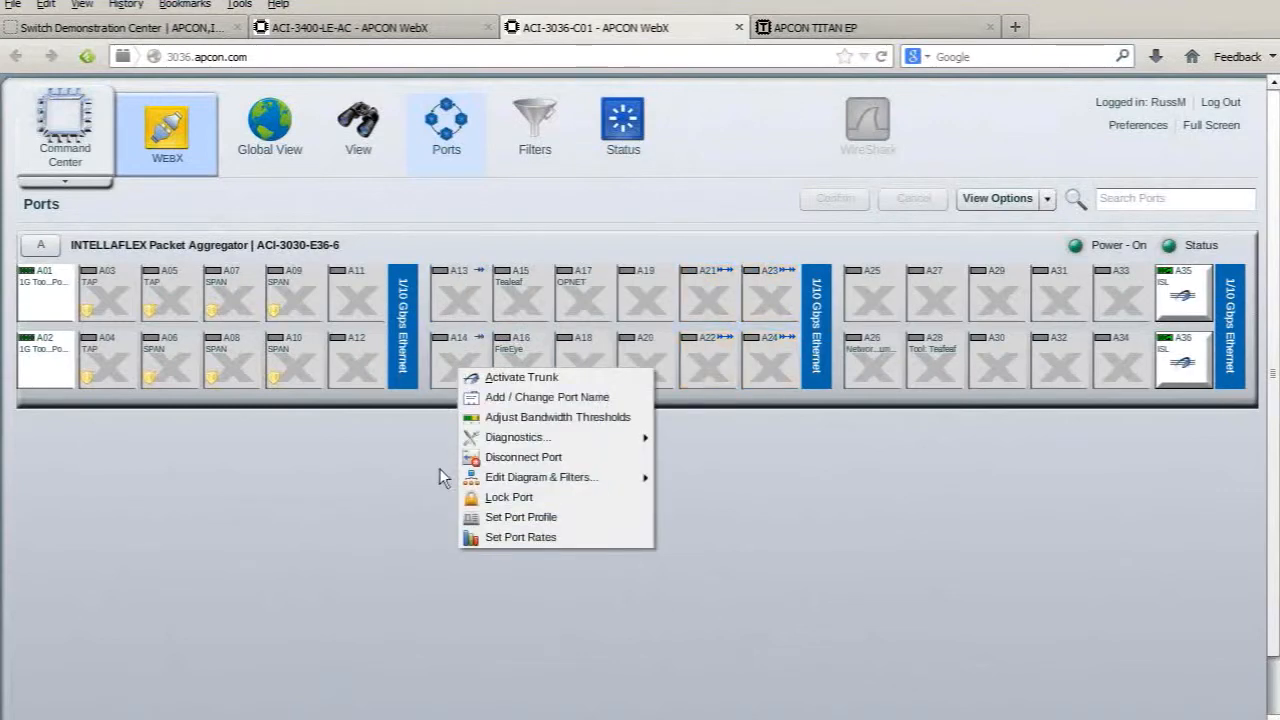
{"action": "left_click", "coordinate": [547, 418]}
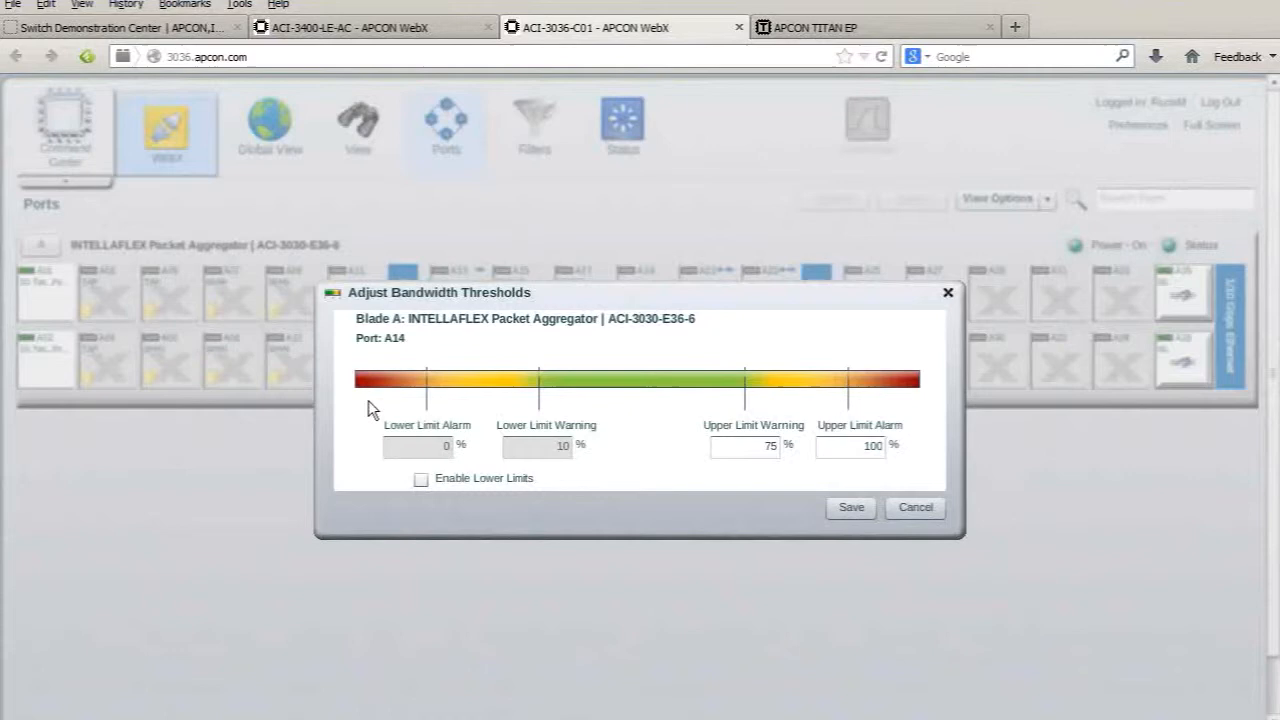
{"action": "left_click", "coordinate": [902, 508]}
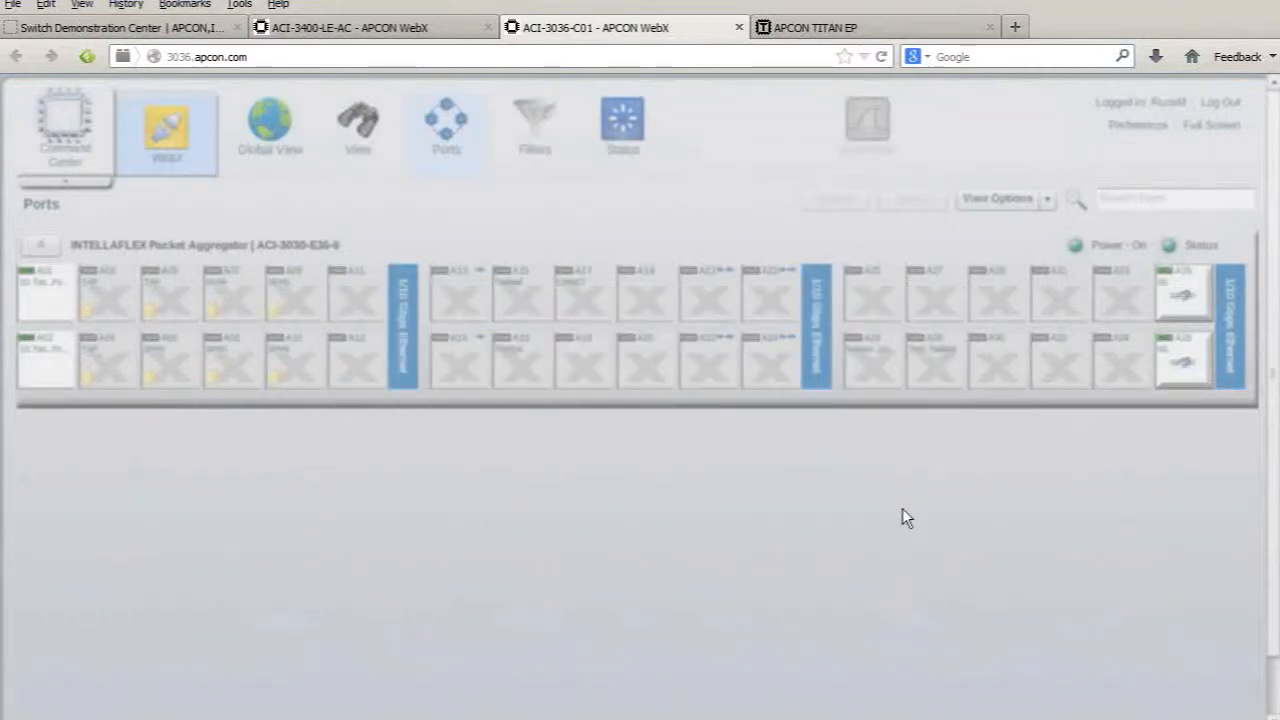
{"action": "right_click", "coordinate": [44, 360]}
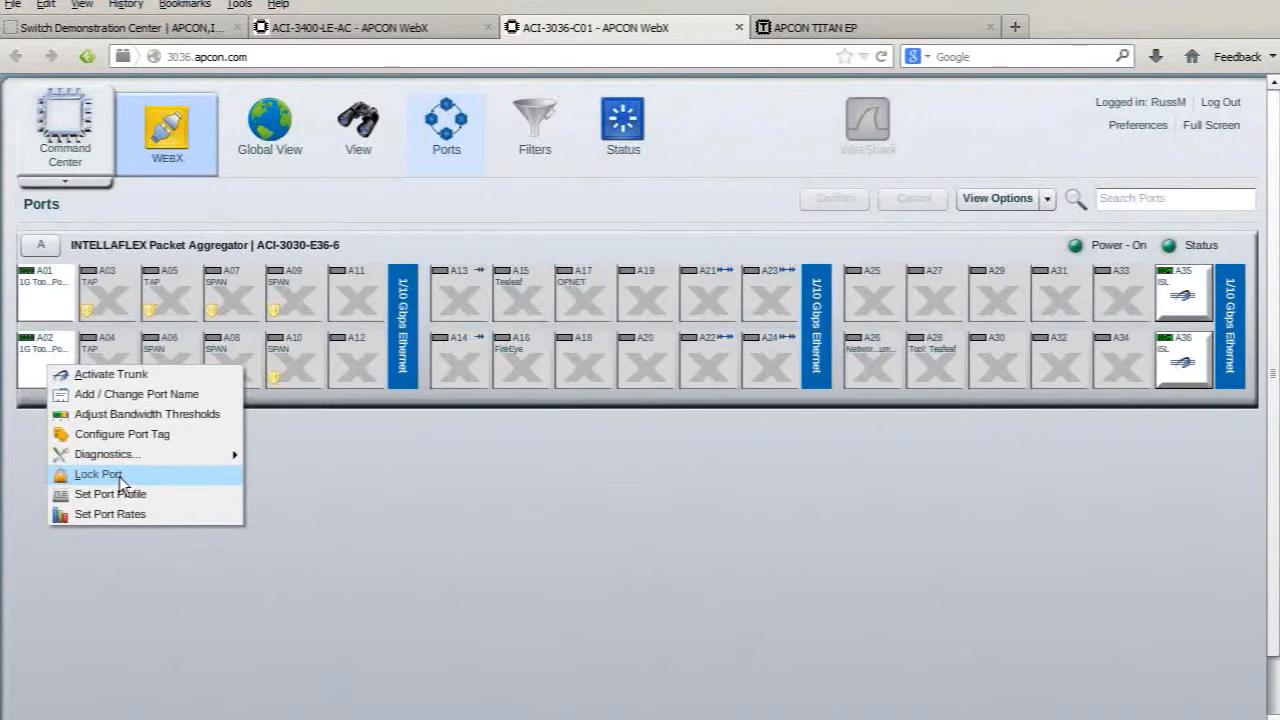
{"action": "left_click", "coordinate": [349, 544]}
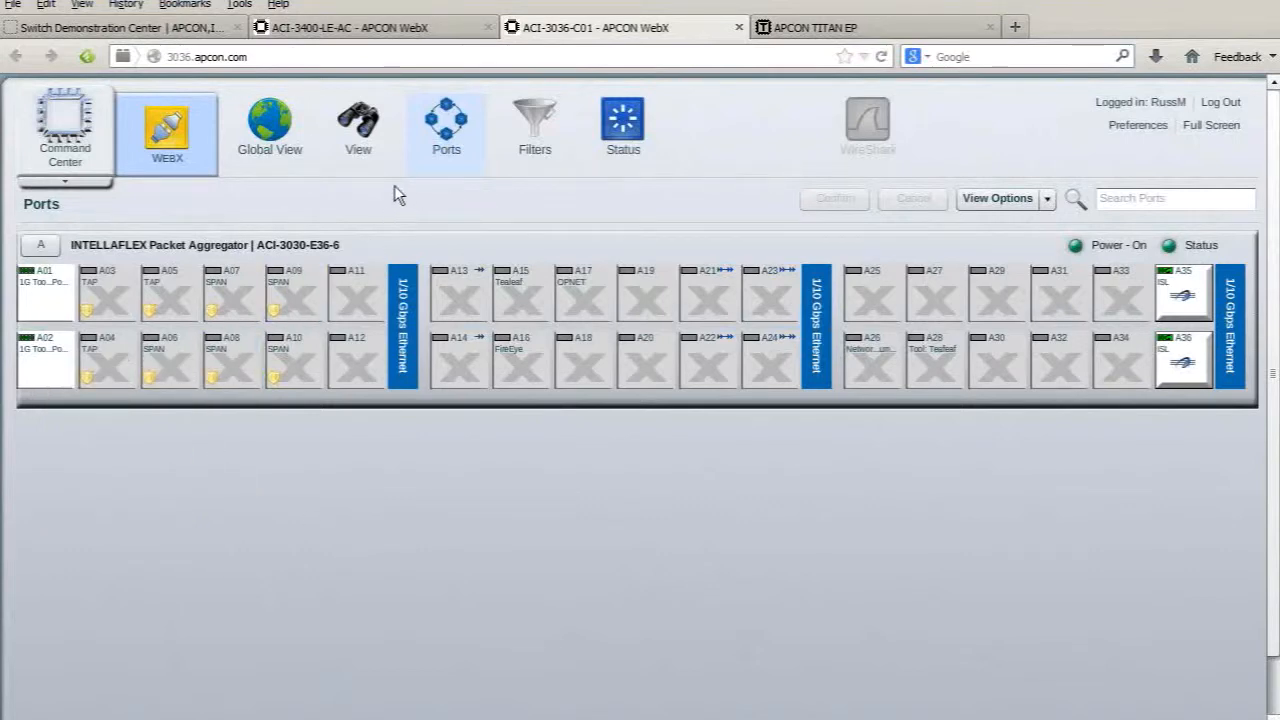
- Disconnect destination port A22 from the A13/A14 connection in the connections list
{"action": "left_click", "coordinate": [360, 132]}
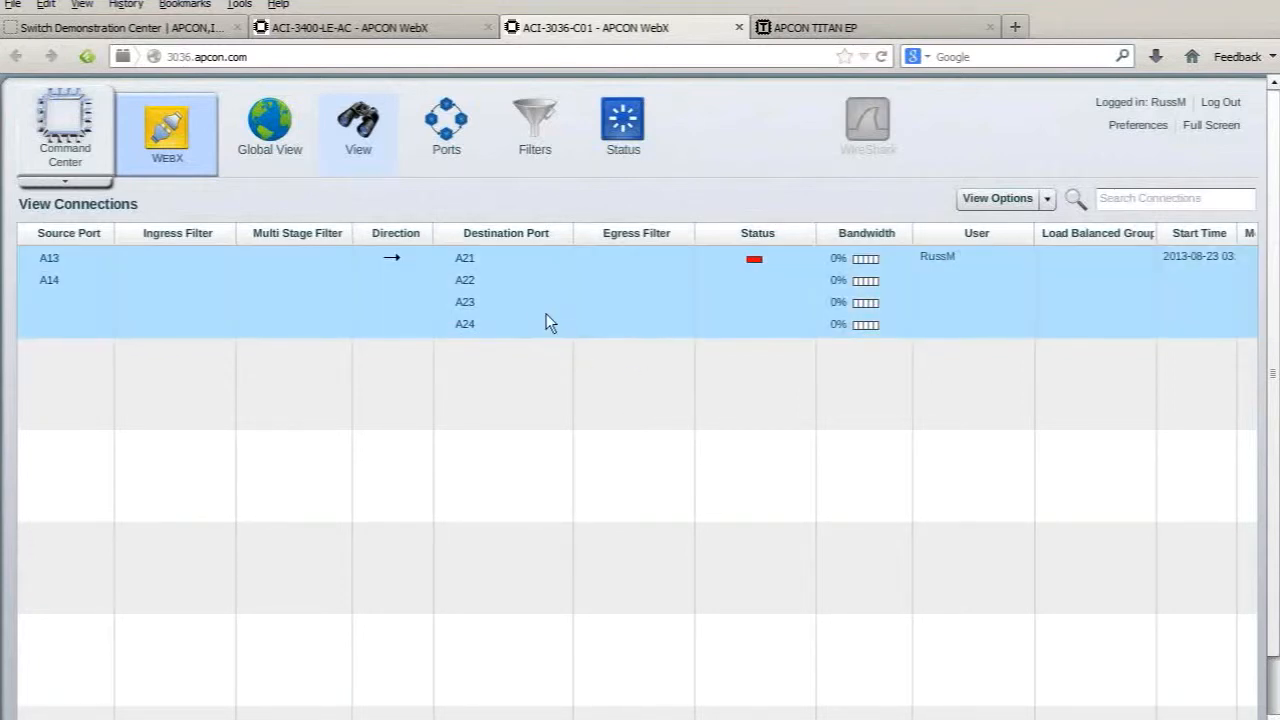
{"action": "mouse_move", "coordinate": [478, 282]}
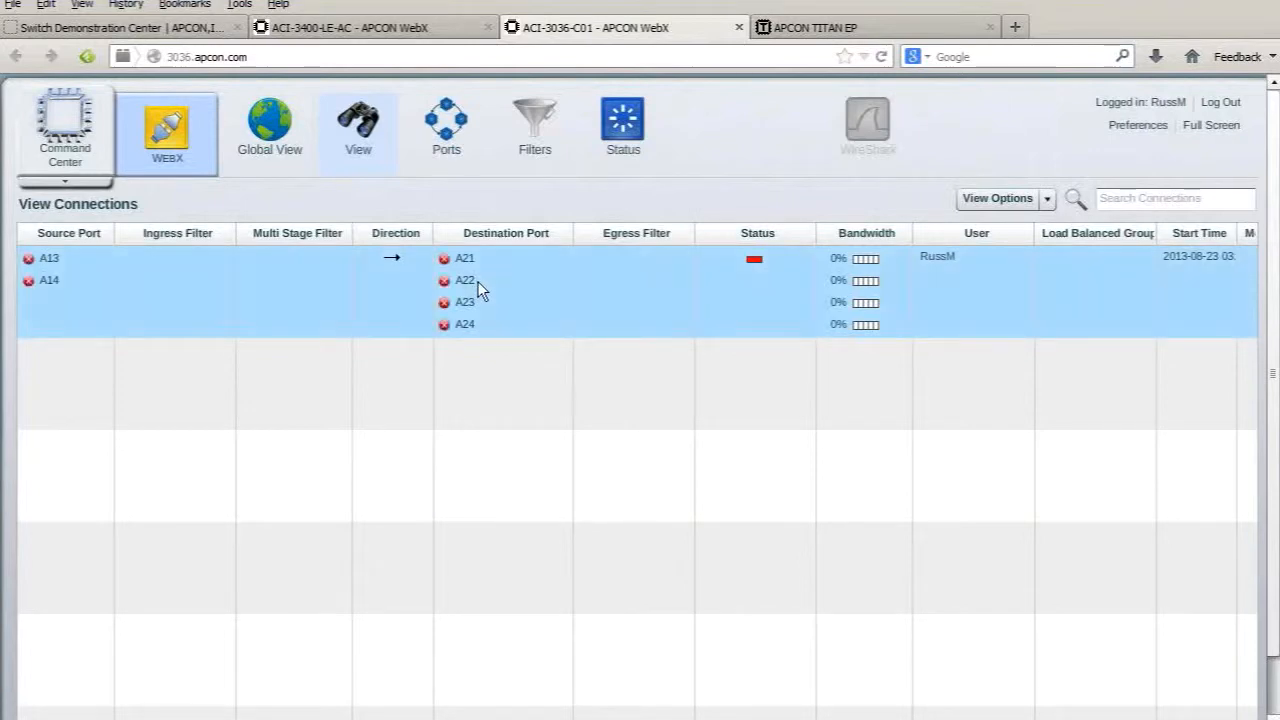
{"action": "left_click", "coordinate": [478, 283]}
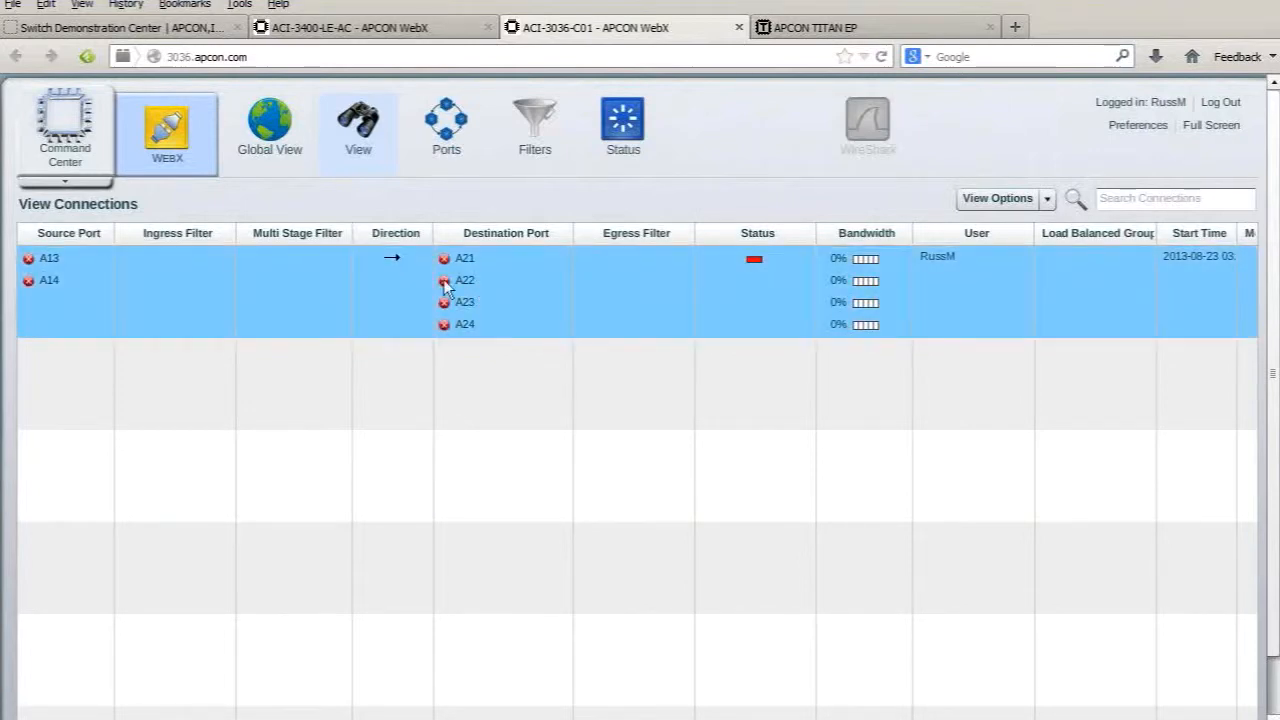
{"action": "left_click", "coordinate": [445, 283]}
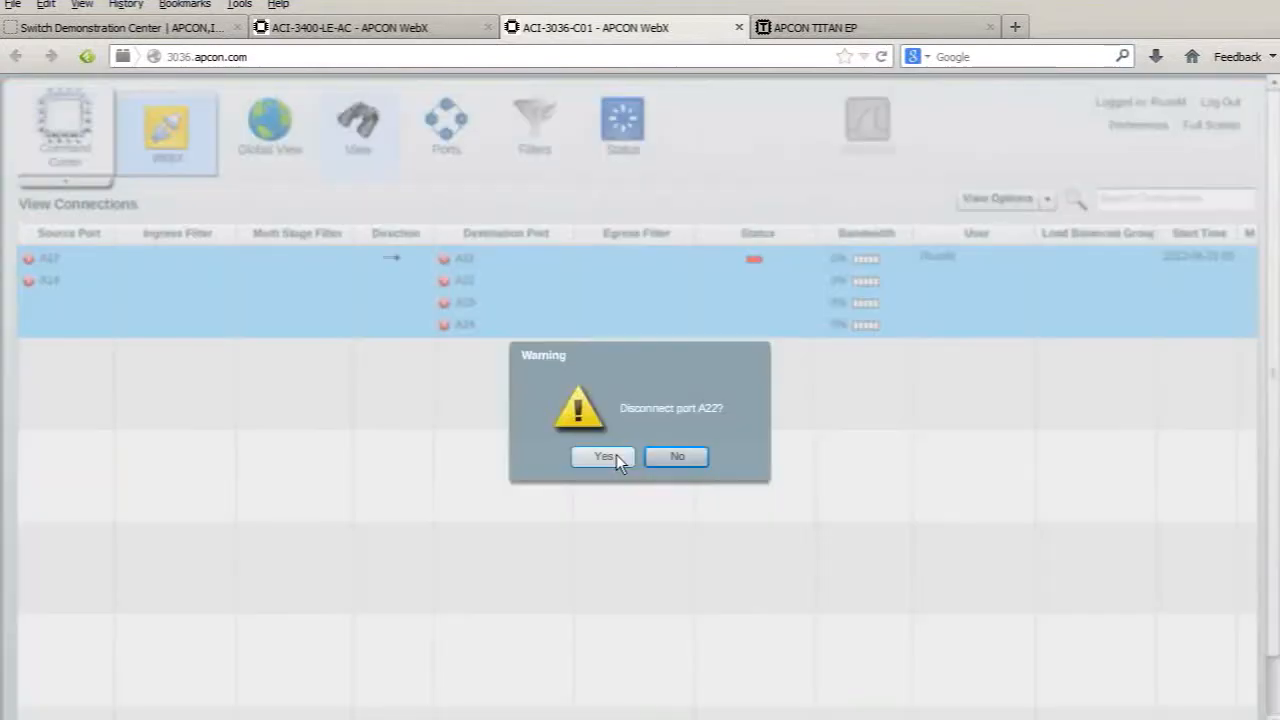
{"action": "left_click", "coordinate": [614, 454]}
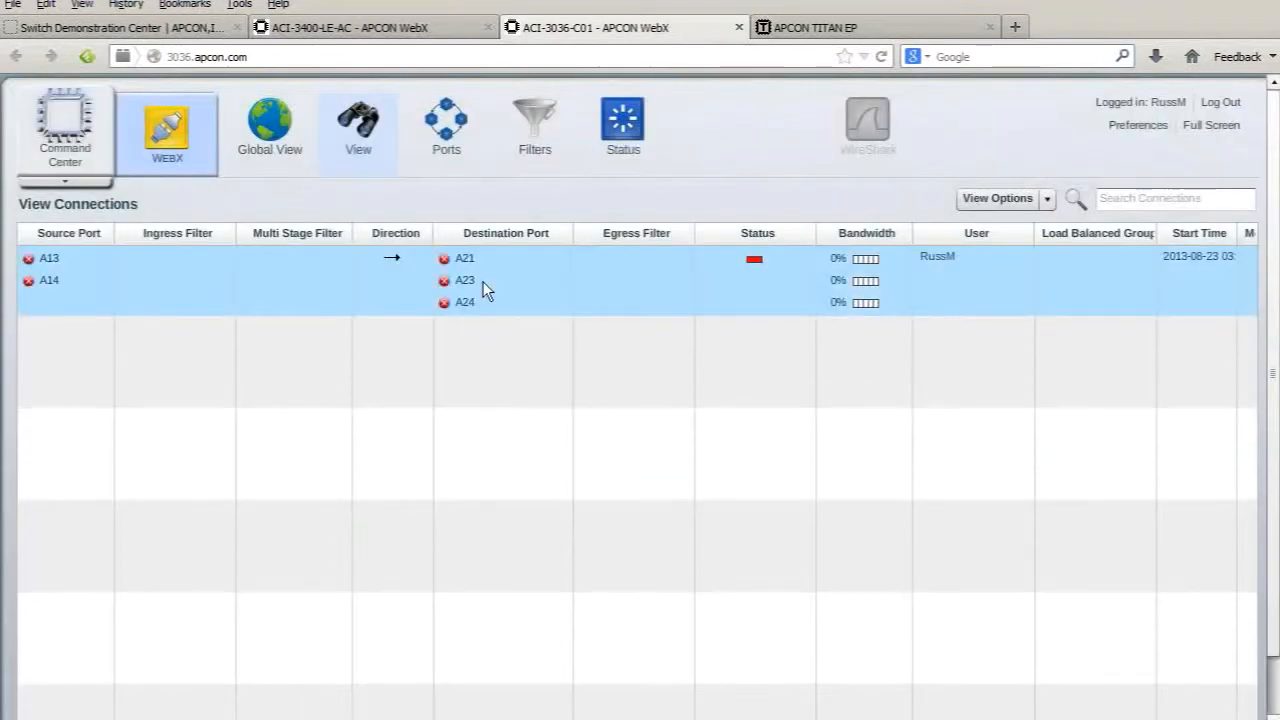
{"action": "left_click", "coordinate": [483, 281]}
{"action": "right_click", "coordinate": [483, 282]}
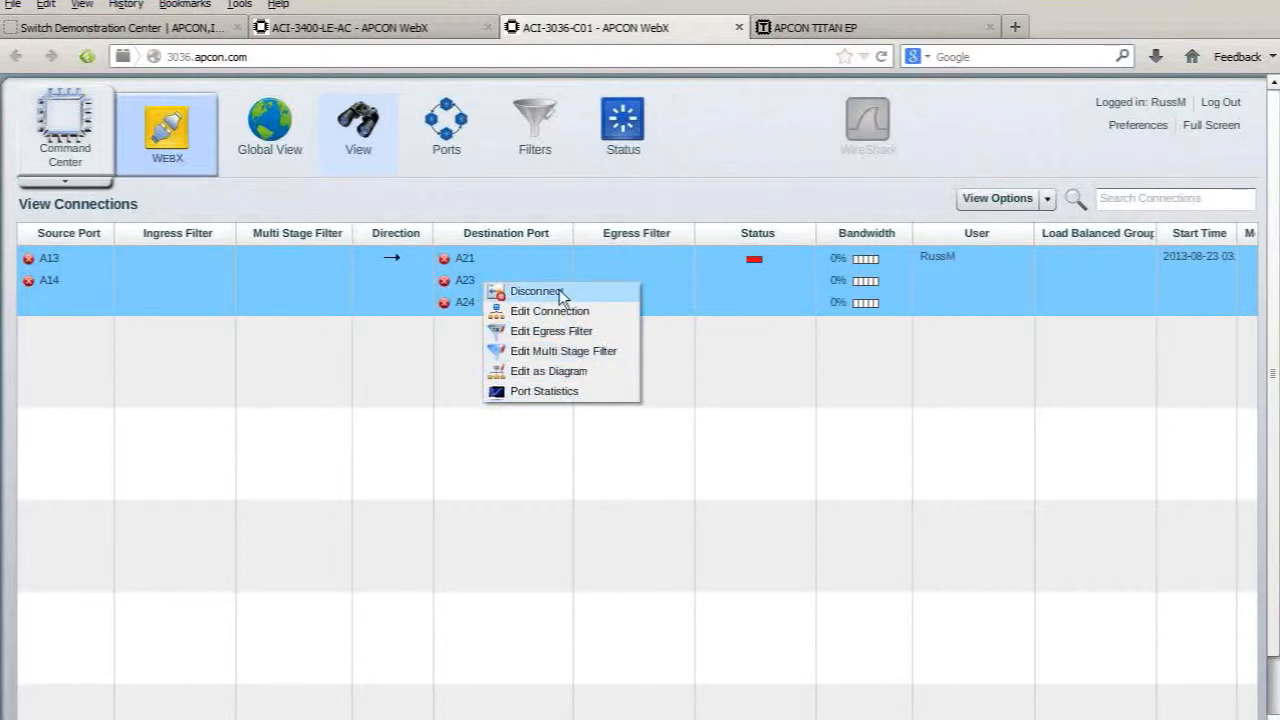
{"action": "left_click", "coordinate": [446, 378]}
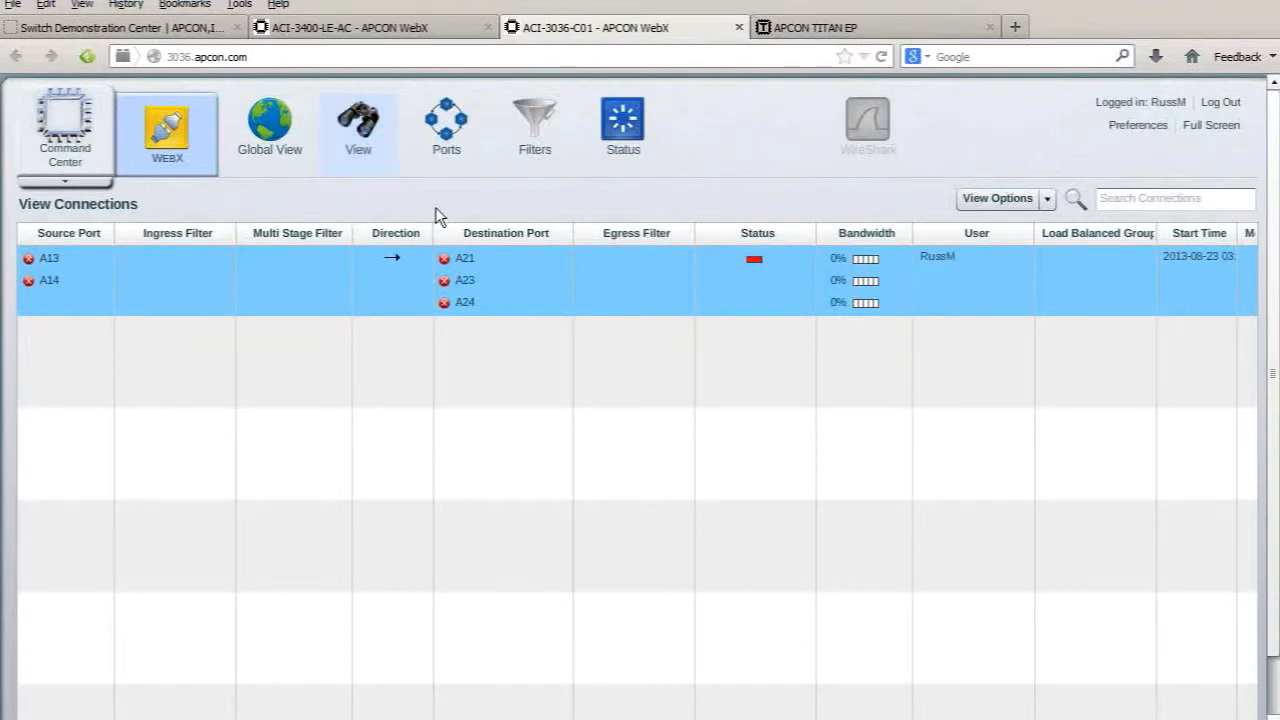
- Add a new diagram named "kjhkjhkjh" to the Default Segment in the Global View
{"action": "left_click", "coordinate": [282, 156]}
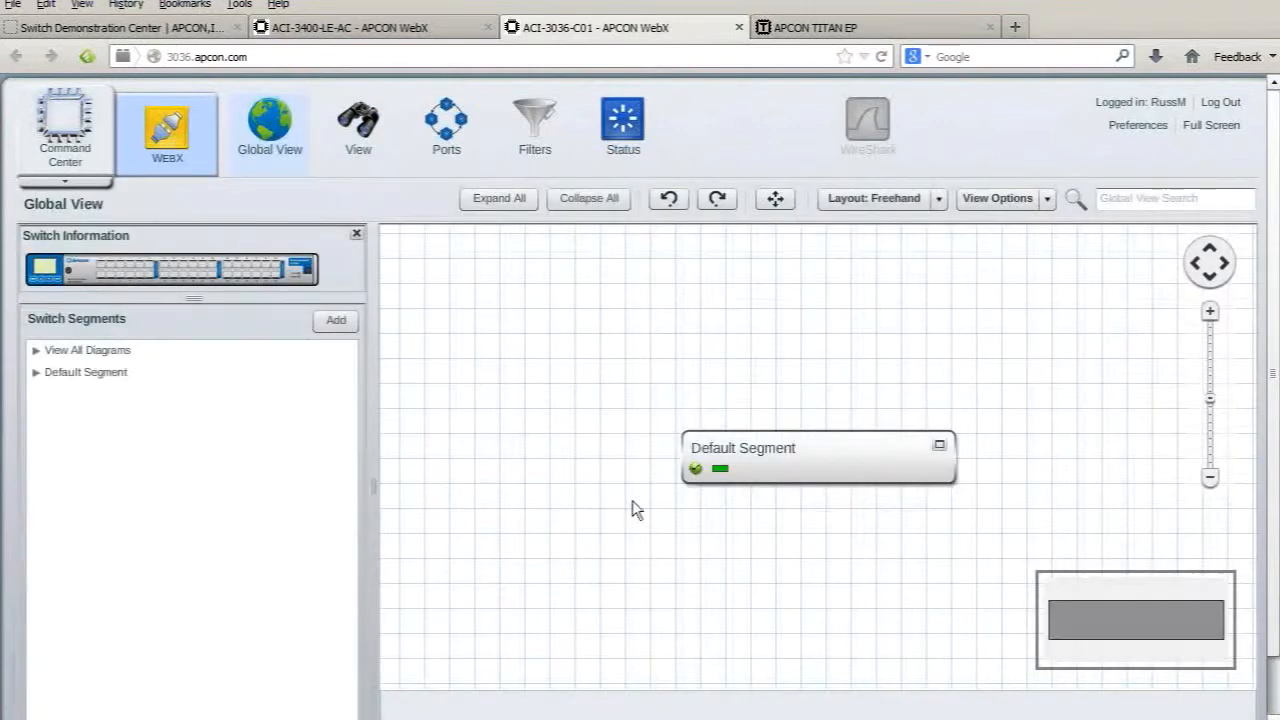
{"action": "left_click", "coordinate": [784, 463]}
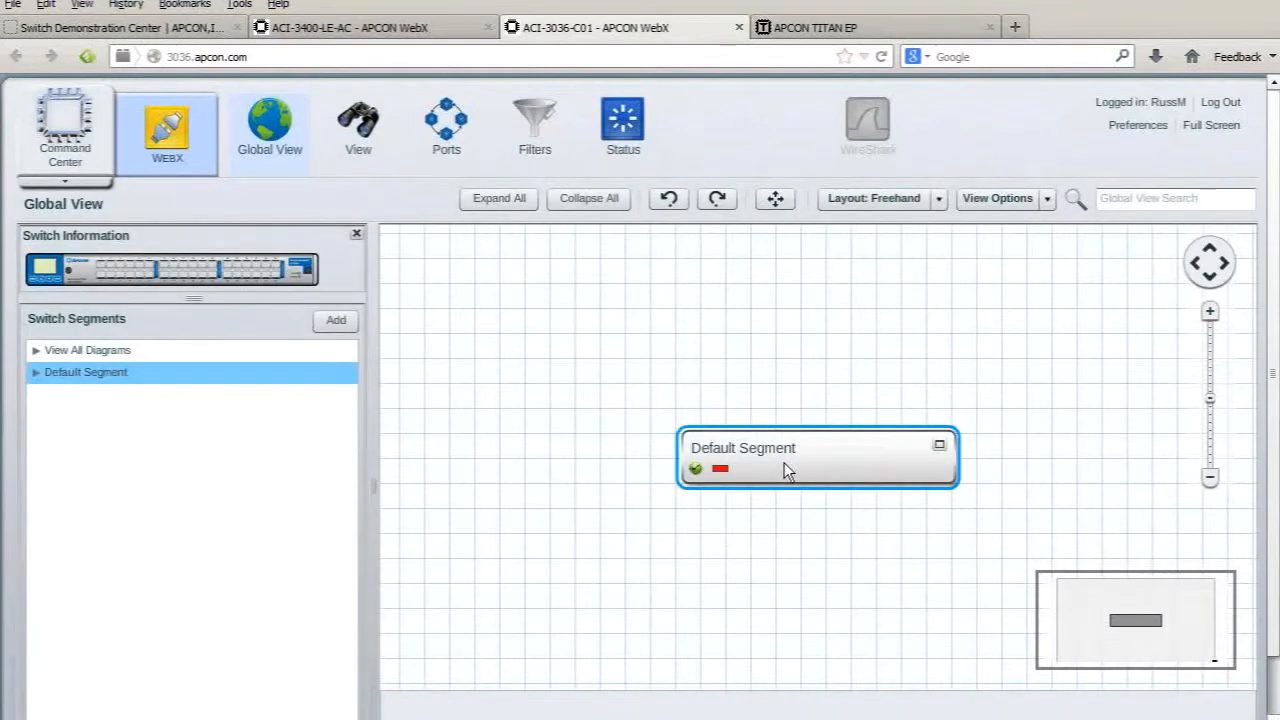
{"action": "double_click", "coordinate": [784, 462]}
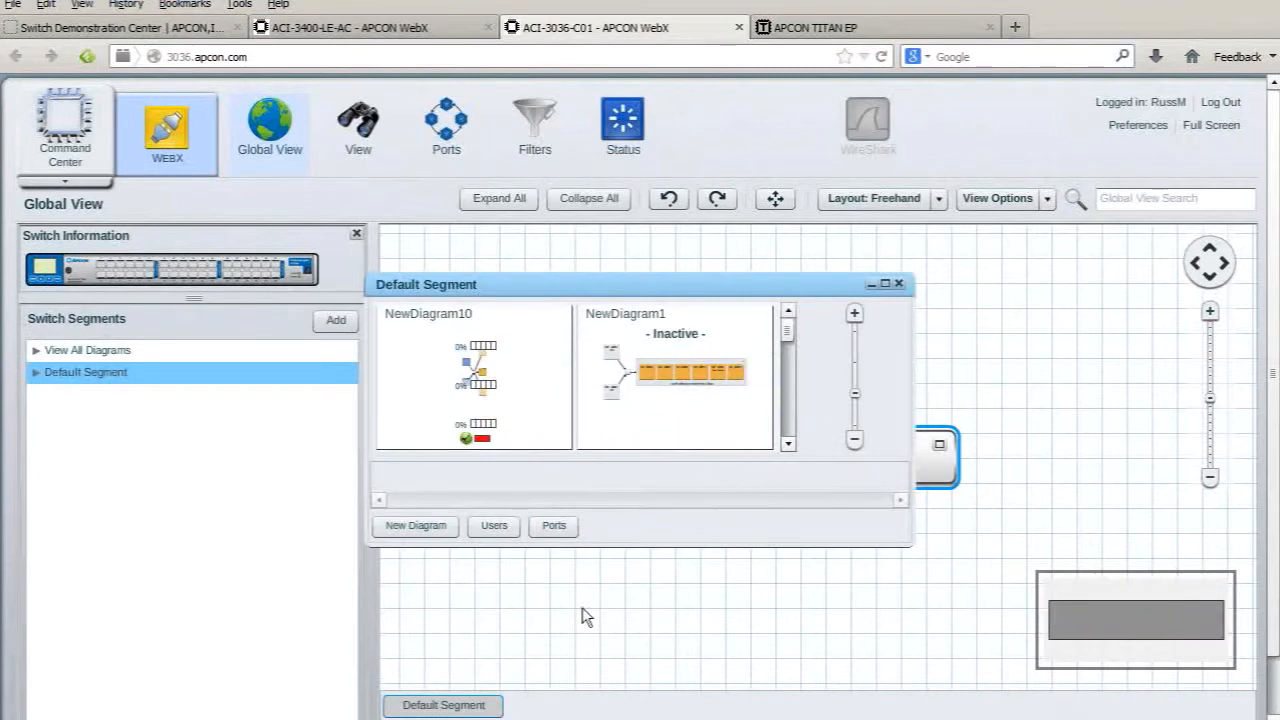
{"action": "left_click", "coordinate": [435, 532]}
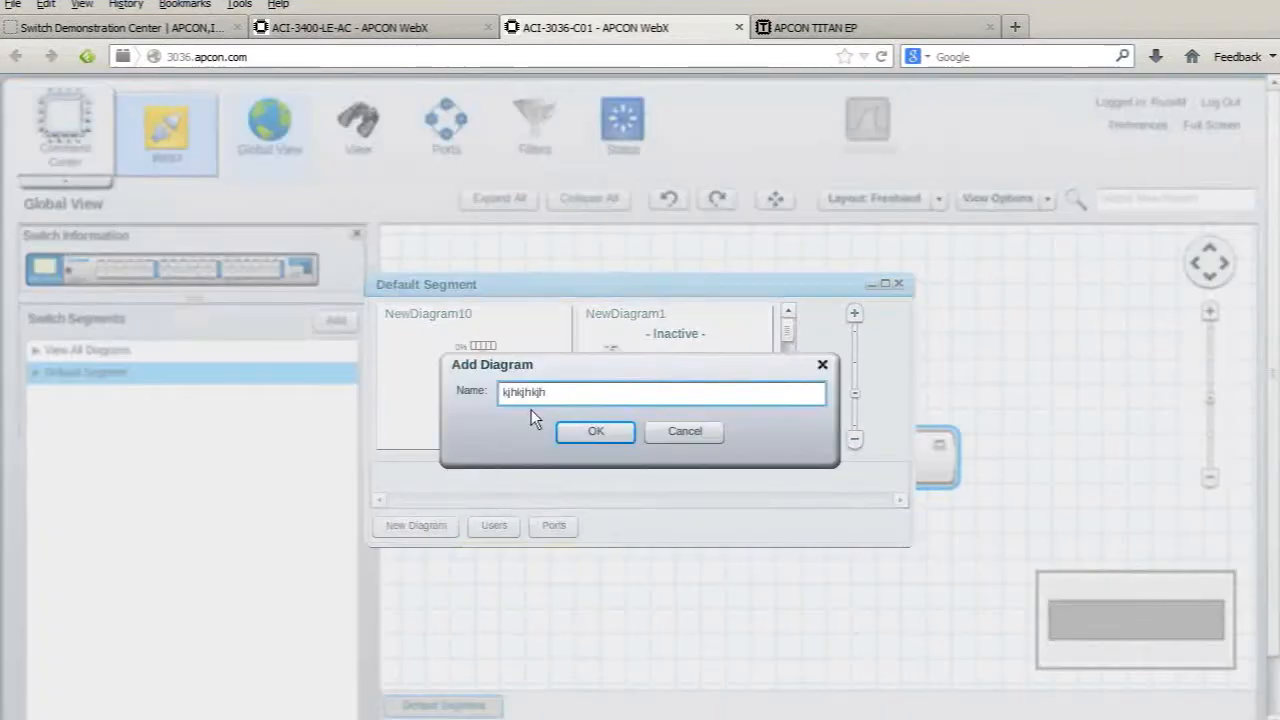
{"action": "type", "text": "kjhkjhkjh"}
{"action": "left_click", "coordinate": [590, 434]}
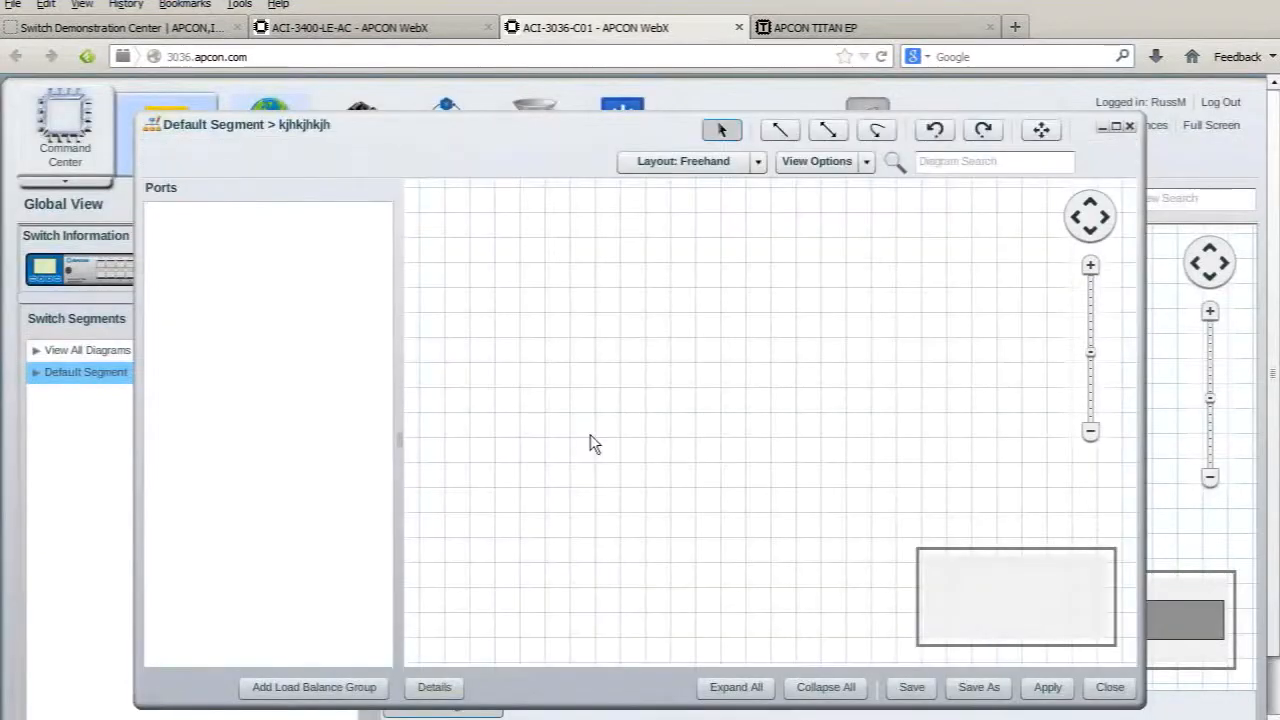
- Place TAP ports A03 and A04 from Blade A one above the other in the diagram, with Tealeaf port A15 to their right
{"action": "left_click", "coordinate": [155, 212]}
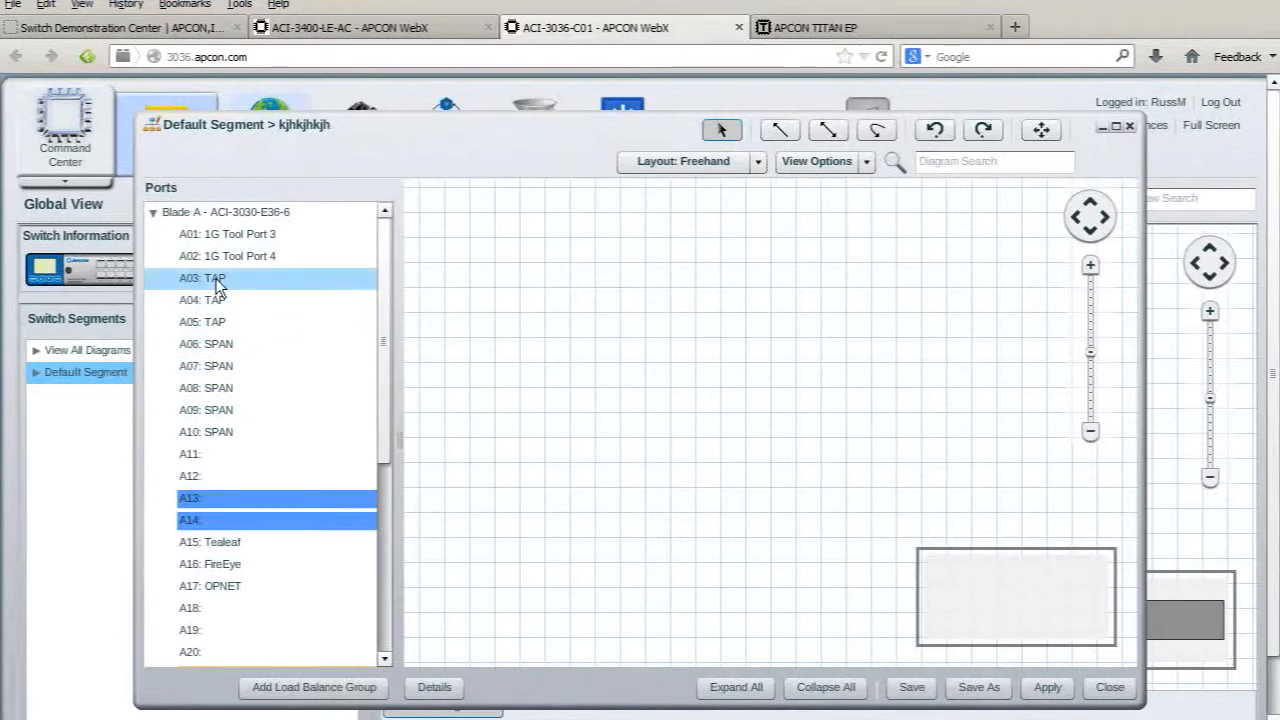
{"action": "left_click_drag", "start_coordinate": [215, 287], "coordinate": [502, 313]}
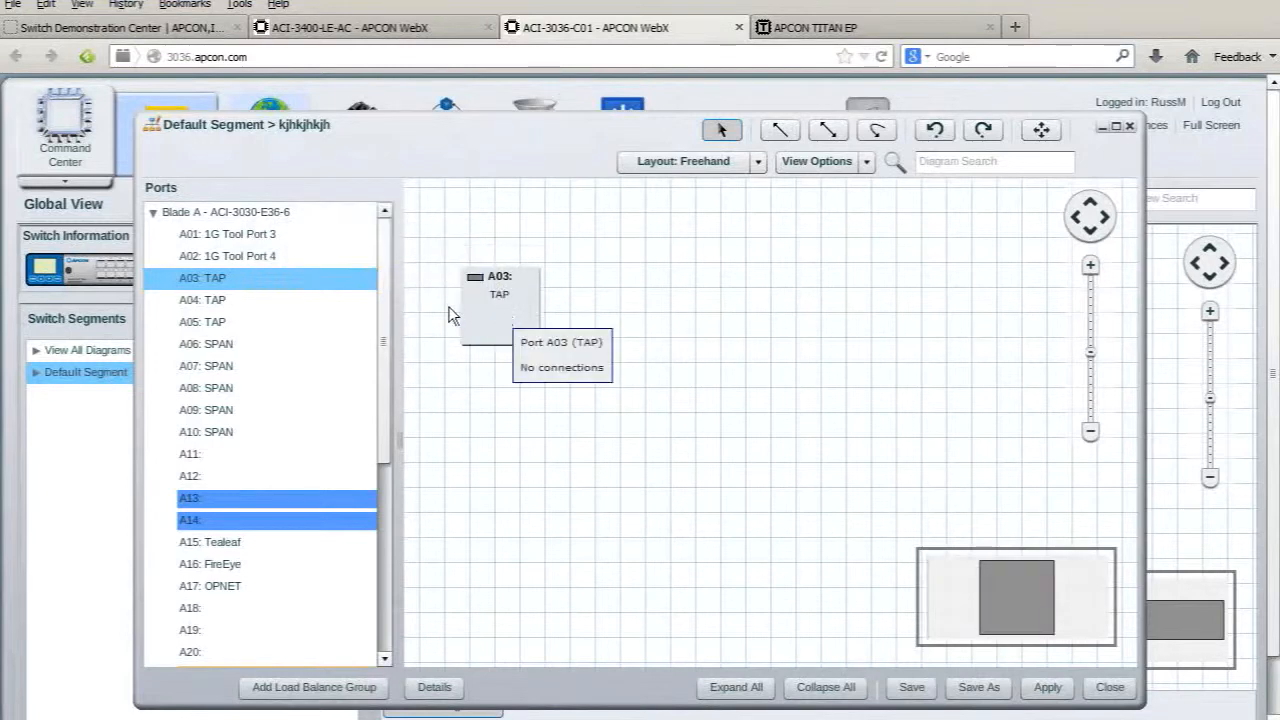
{"action": "left_click_drag", "start_coordinate": [226, 305], "coordinate": [497, 449]}
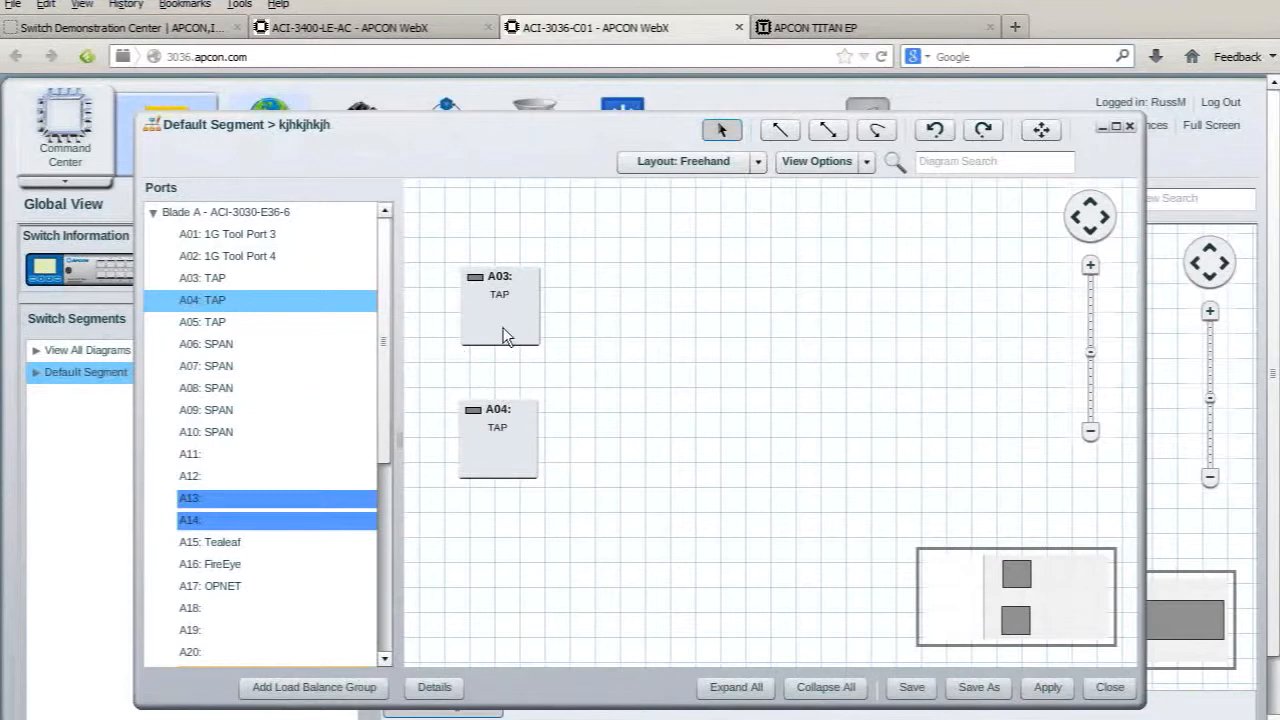
{"action": "left_click", "coordinate": [196, 542]}
{"action": "left_click_drag", "start_coordinate": [196, 542], "coordinate": [757, 378]}
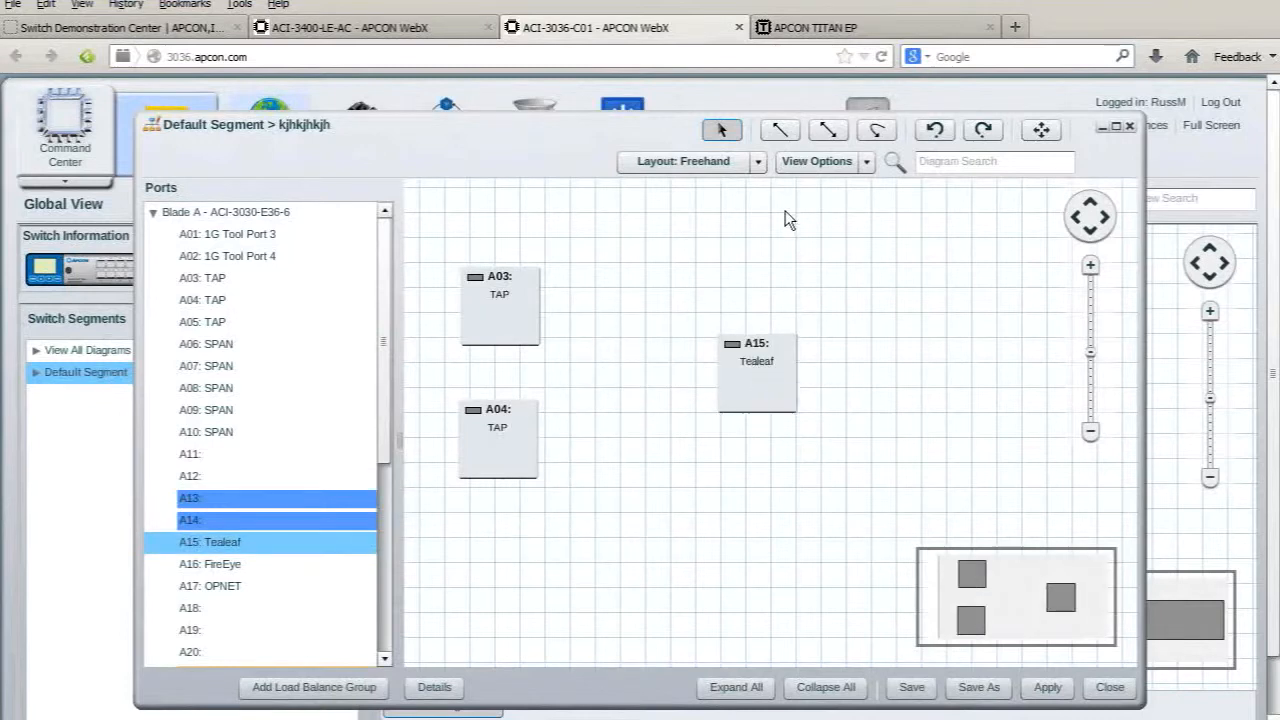
- Draw an aggregated connection from TAP ports A03 and A04 to Tealeaf port A15 in the diagram
{"action": "left_click", "coordinate": [779, 135]}
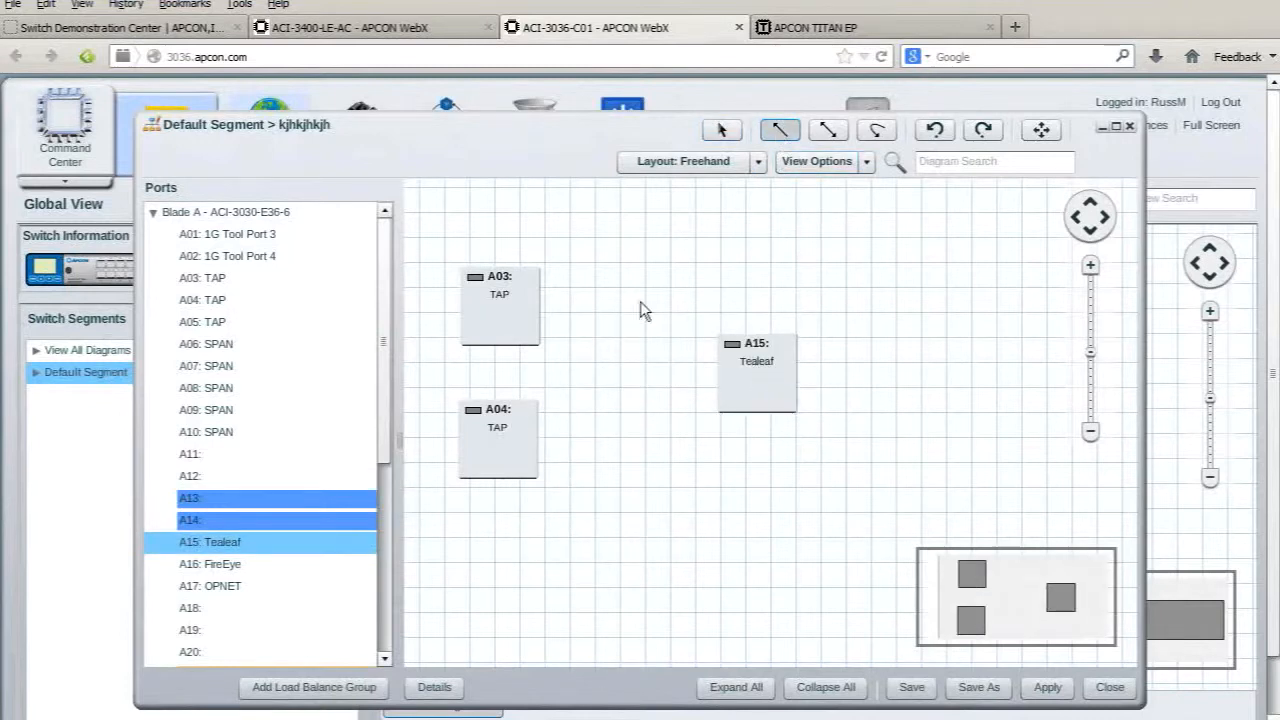
{"action": "left_click_drag", "start_coordinate": [514, 312], "coordinate": [735, 372]}
{"action": "mouse_move", "coordinate": [520, 457]}
{"action": "left_mouse_down"}
{"action": "mouse_move", "coordinate": [609, 420]}
{"action": "mouse_move", "coordinate": [640, 348]}
{"action": "left_mouse_up"}
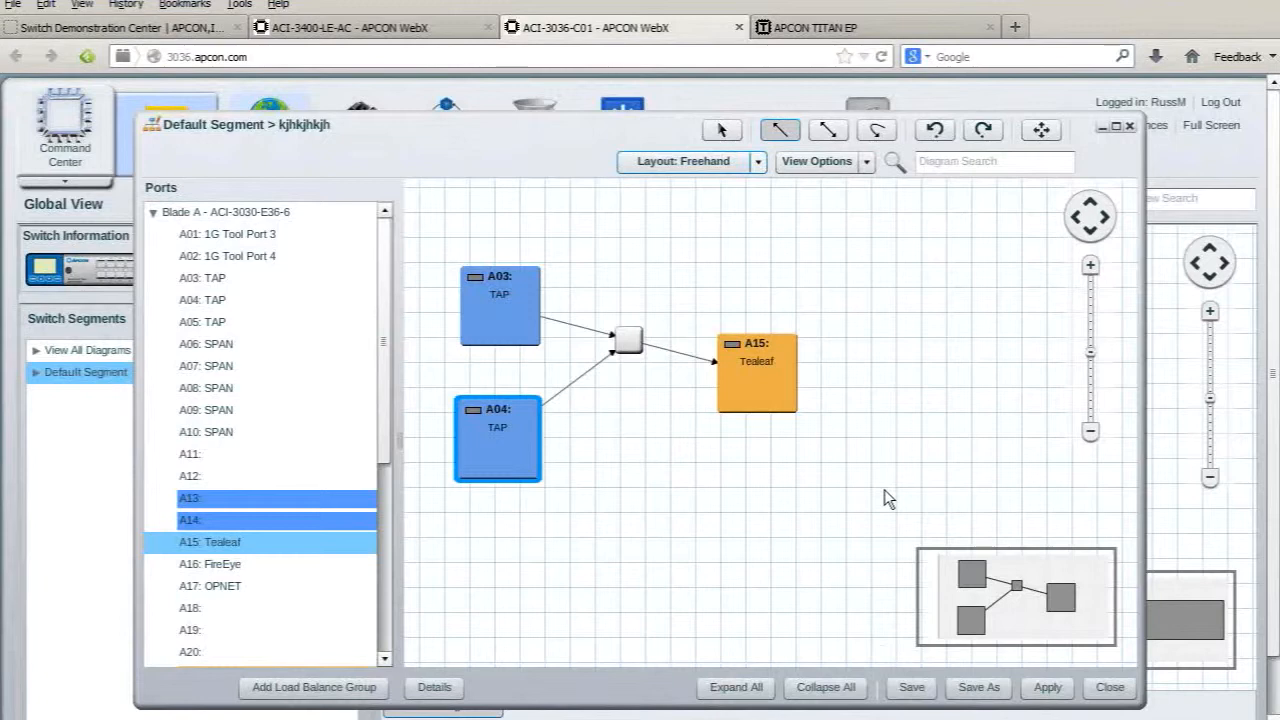
- Add a load balance group named "lbgtedst" containing Blade A ports A29 through A36
{"action": "left_click", "coordinate": [352, 690]}
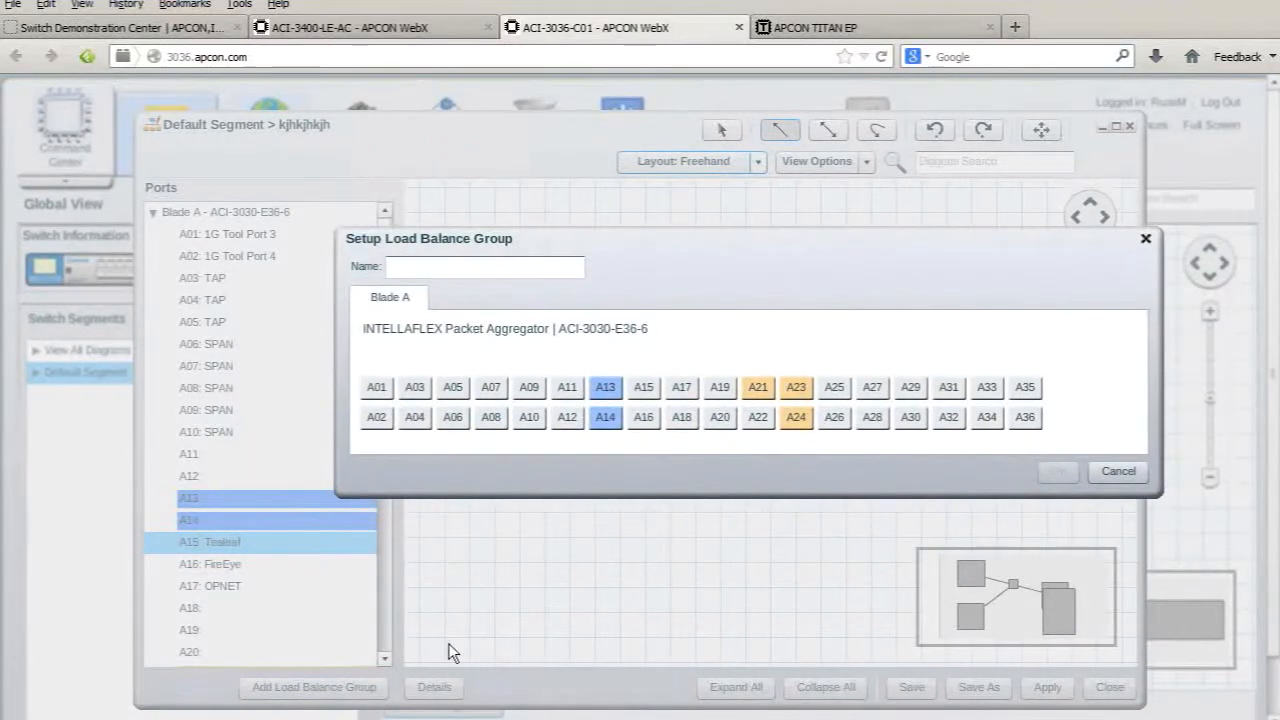
{"action": "left_click", "coordinate": [1024, 390]}
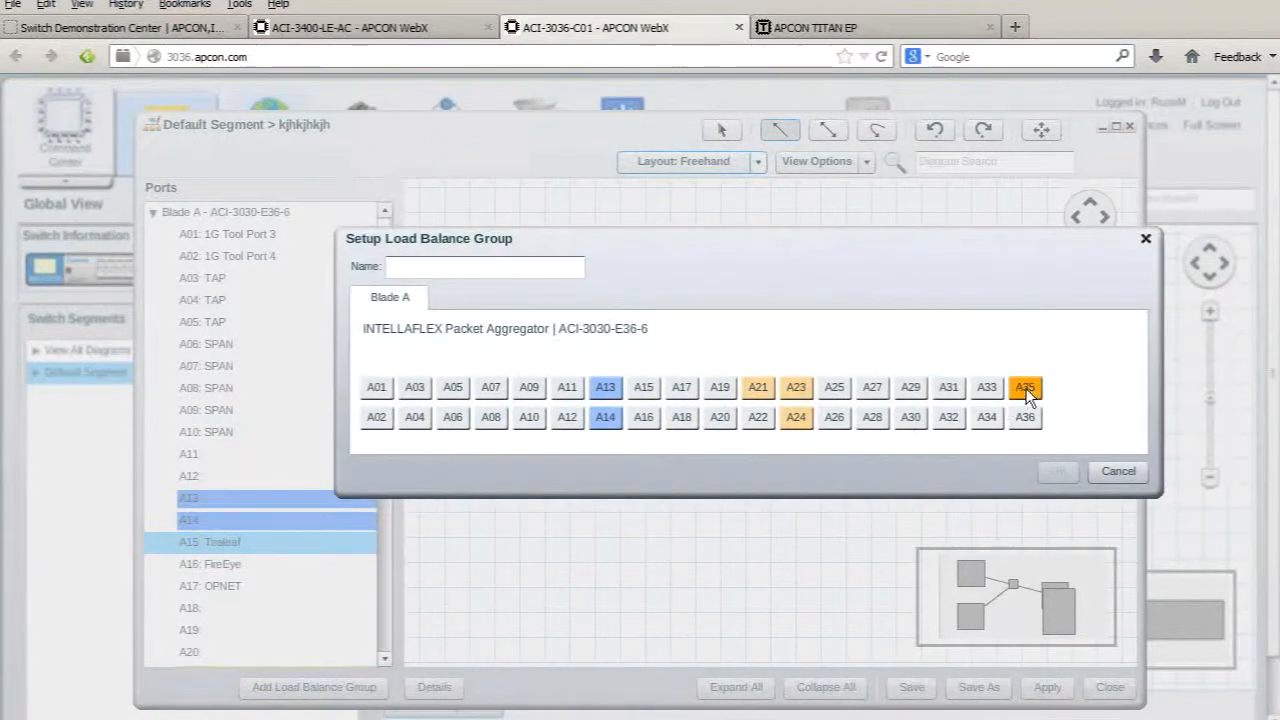
{"action": "left_click", "coordinate": [987, 390]}
{"action": "left_click", "coordinate": [949, 391]}
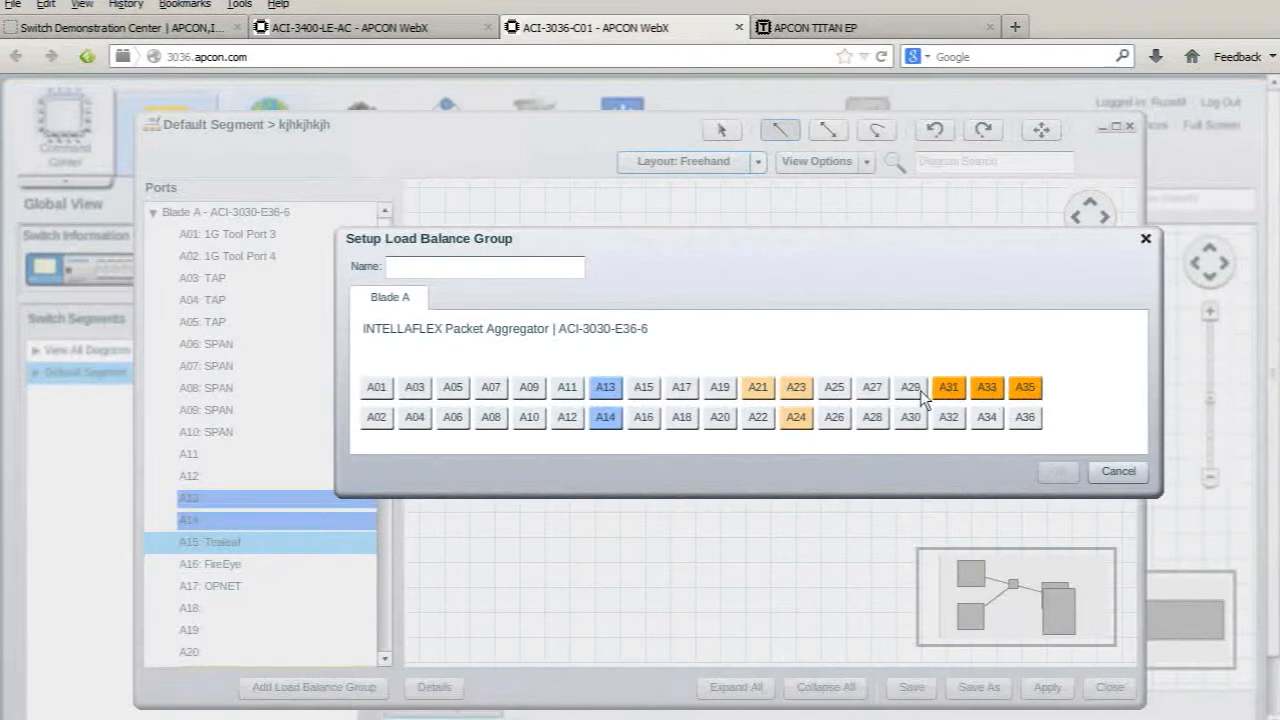
{"action": "left_click", "coordinate": [914, 392]}
{"action": "left_click", "coordinate": [922, 421]}
{"action": "left_click", "coordinate": [958, 418]}
{"action": "left_click", "coordinate": [988, 420]}
{"action": "left_click", "coordinate": [1022, 422]}
{"action": "left_click", "coordinate": [487, 263]}
{"action": "type", "text": "lbgtedst"}
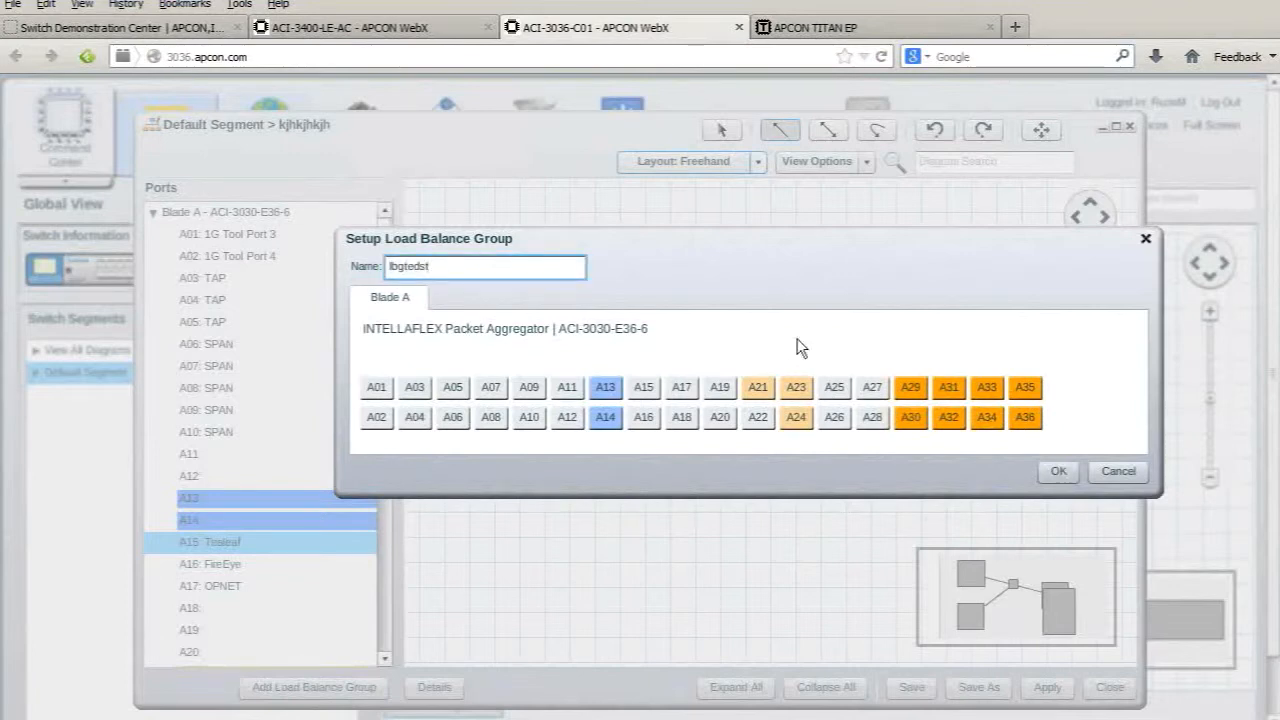
{"action": "left_click", "coordinate": [1055, 474]}
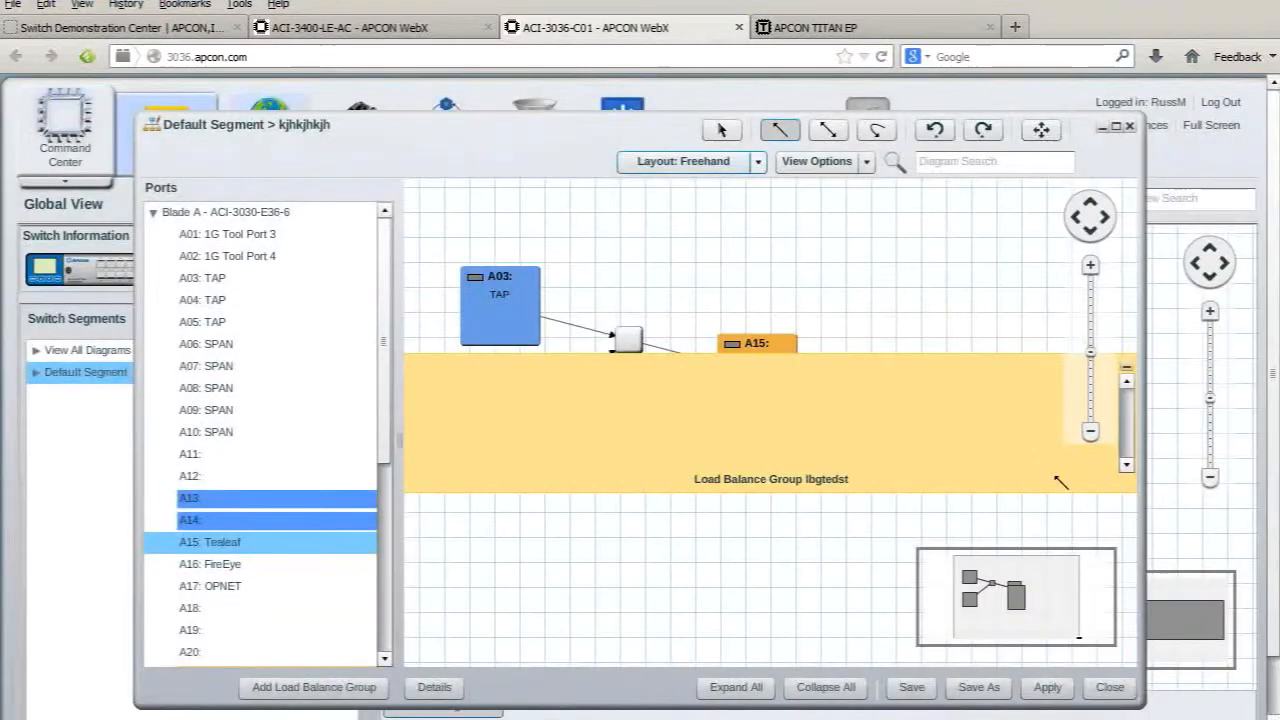
- Move the lbgtedst load balance group below the connected TAP and Tealeaf ports so it no longer covers them
{"action": "left_click", "coordinate": [1090, 433]}
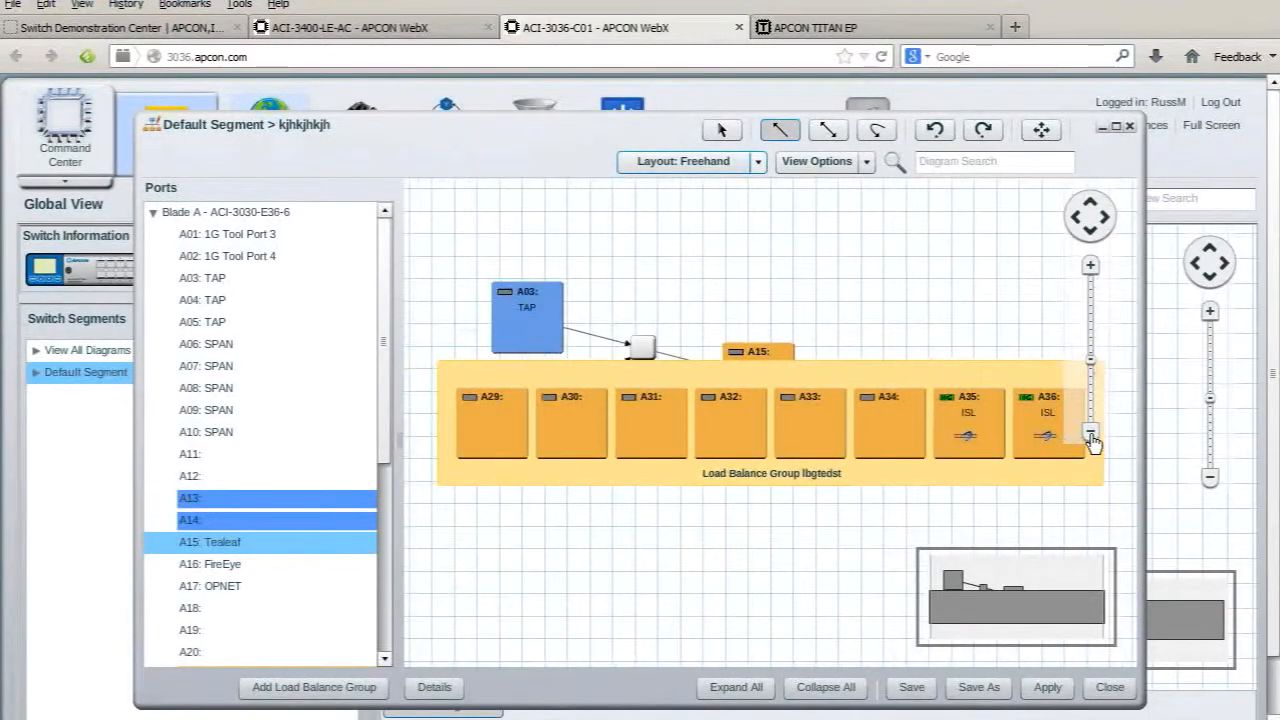
{"action": "left_click", "coordinate": [1090, 433]}
{"action": "left_click", "coordinate": [1090, 433]}
{"action": "left_click", "coordinate": [721, 130]}
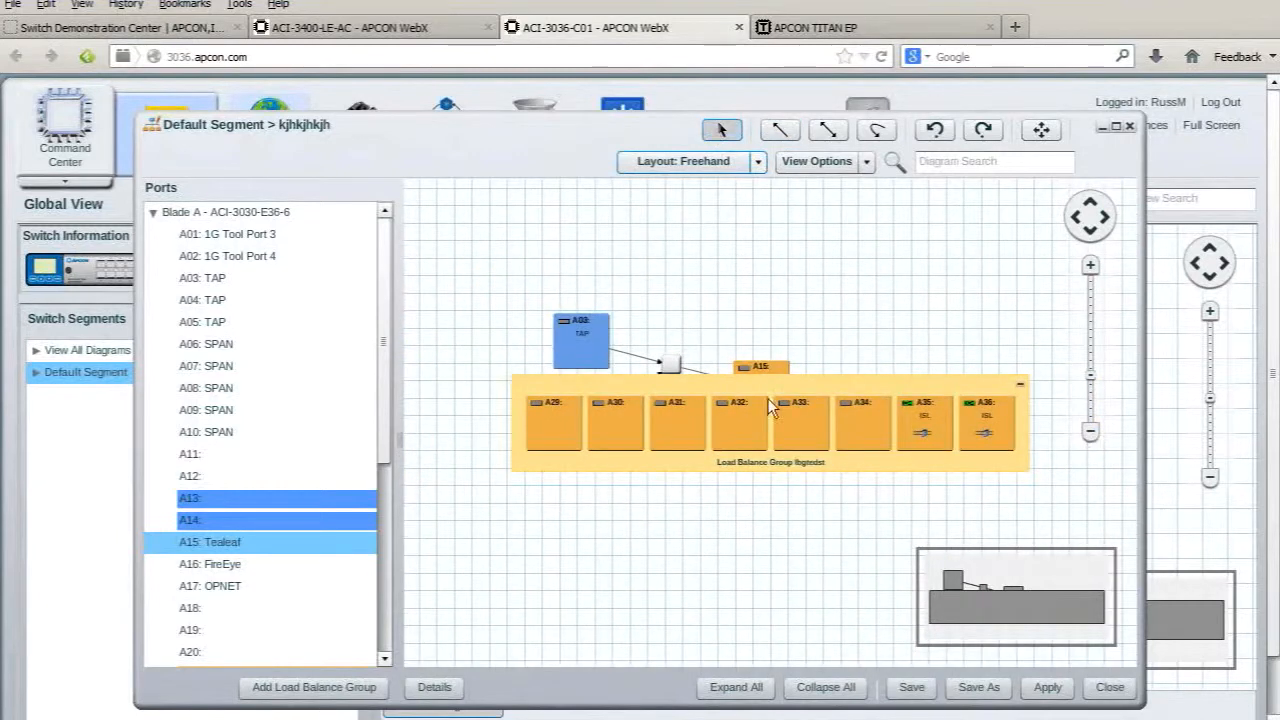
{"action": "left_click_drag", "start_coordinate": [768, 397], "coordinate": [871, 483]}
- Connect the aggregation node of ports A03 and A04 to the lbgtedst load balance group
{"action": "left_click", "coordinate": [779, 132]}
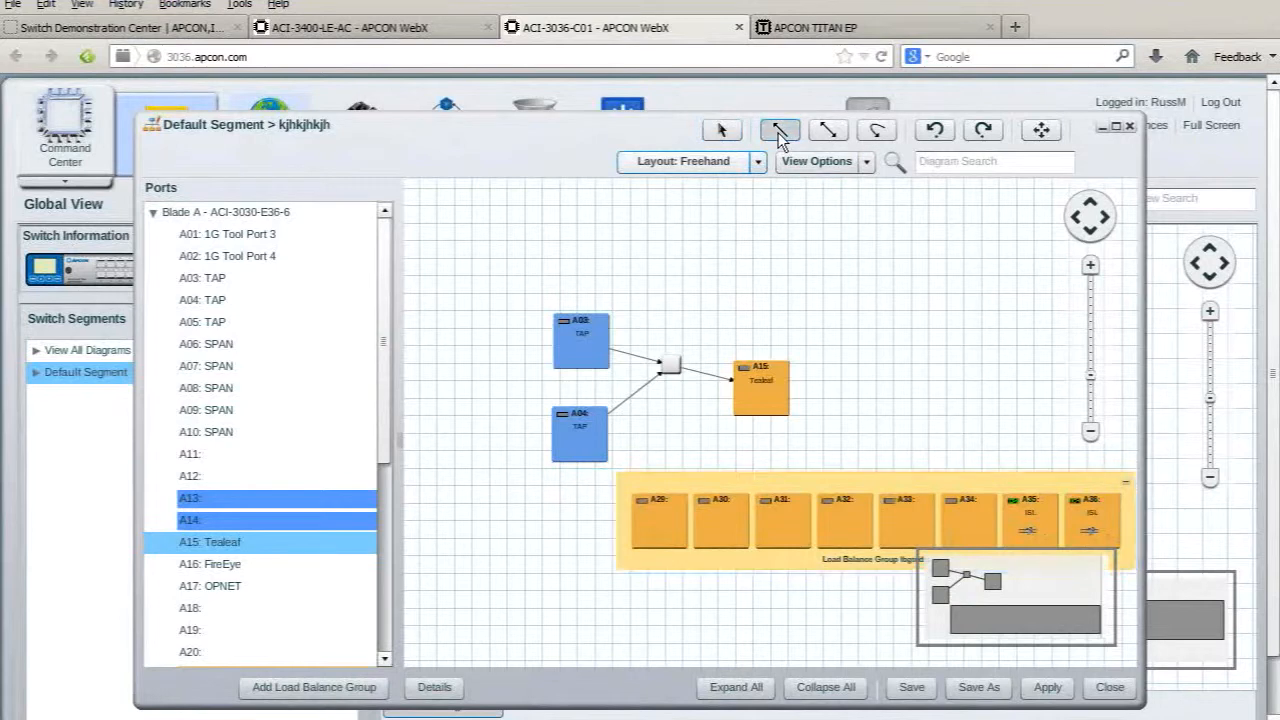
{"action": "left_click_drag", "start_coordinate": [680, 372], "coordinate": [800, 500]}
{"action": "left_click_drag", "start_coordinate": [992, 608], "coordinate": [1010, 617]}
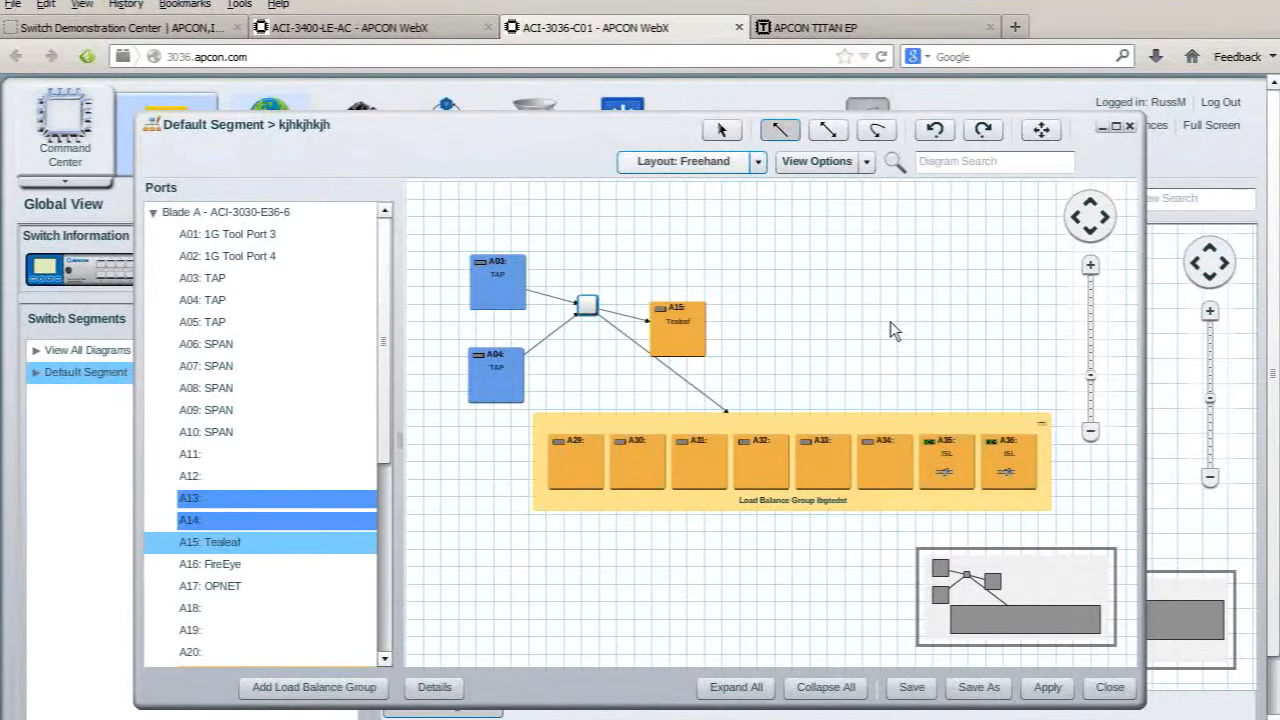
- Close the kjhkjhkjh diagram and the Default Segment window
{"action": "left_click", "coordinate": [1112, 690]}
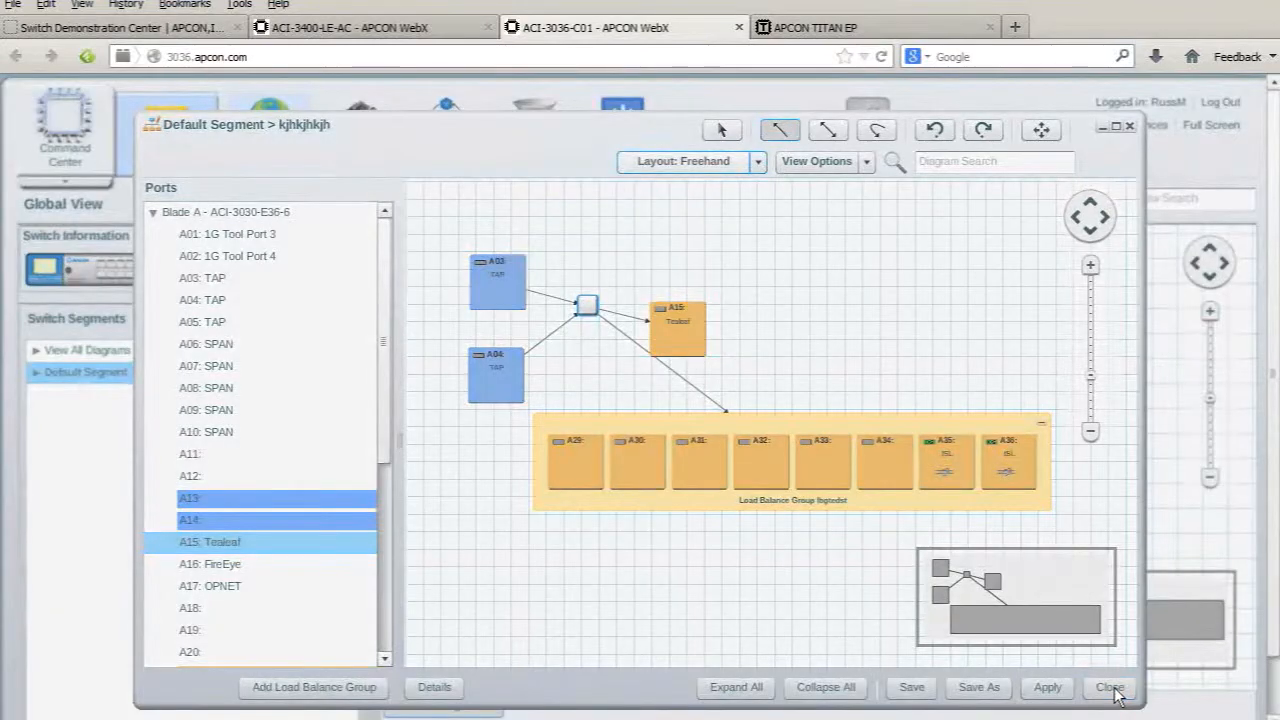
{"action": "left_click", "coordinate": [600, 440]}
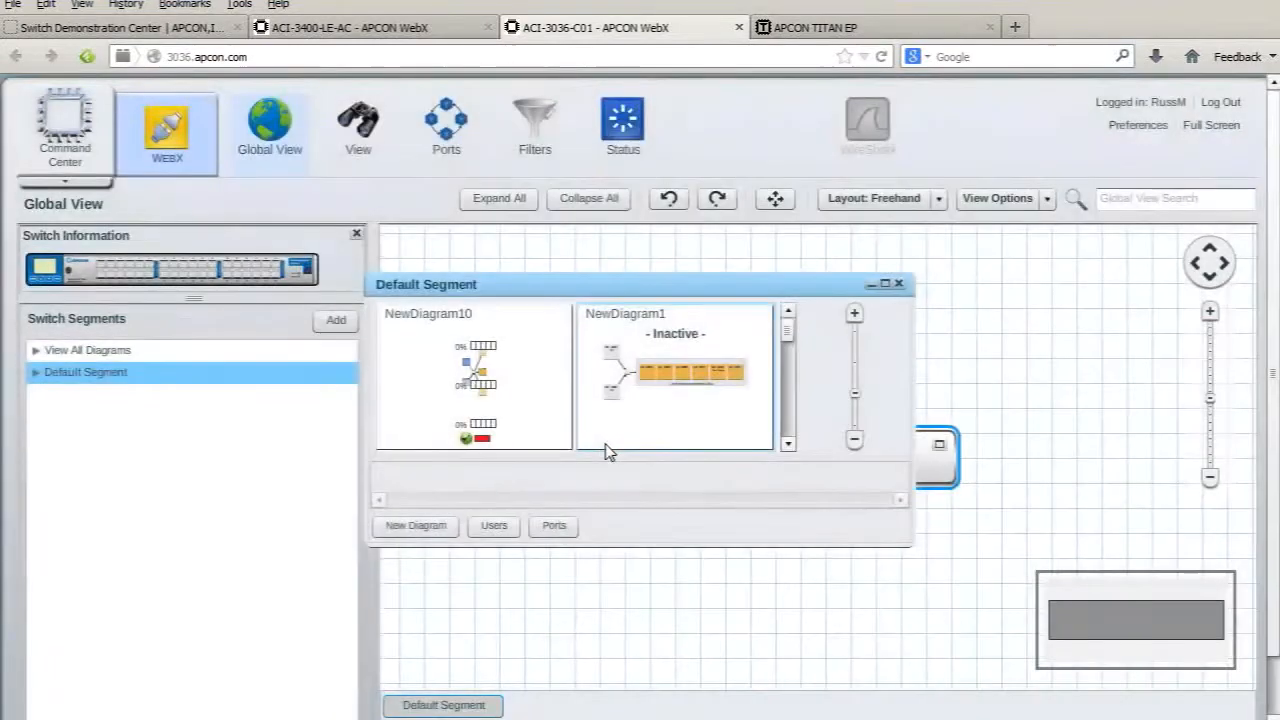
{"action": "left_click", "coordinate": [897, 283]}
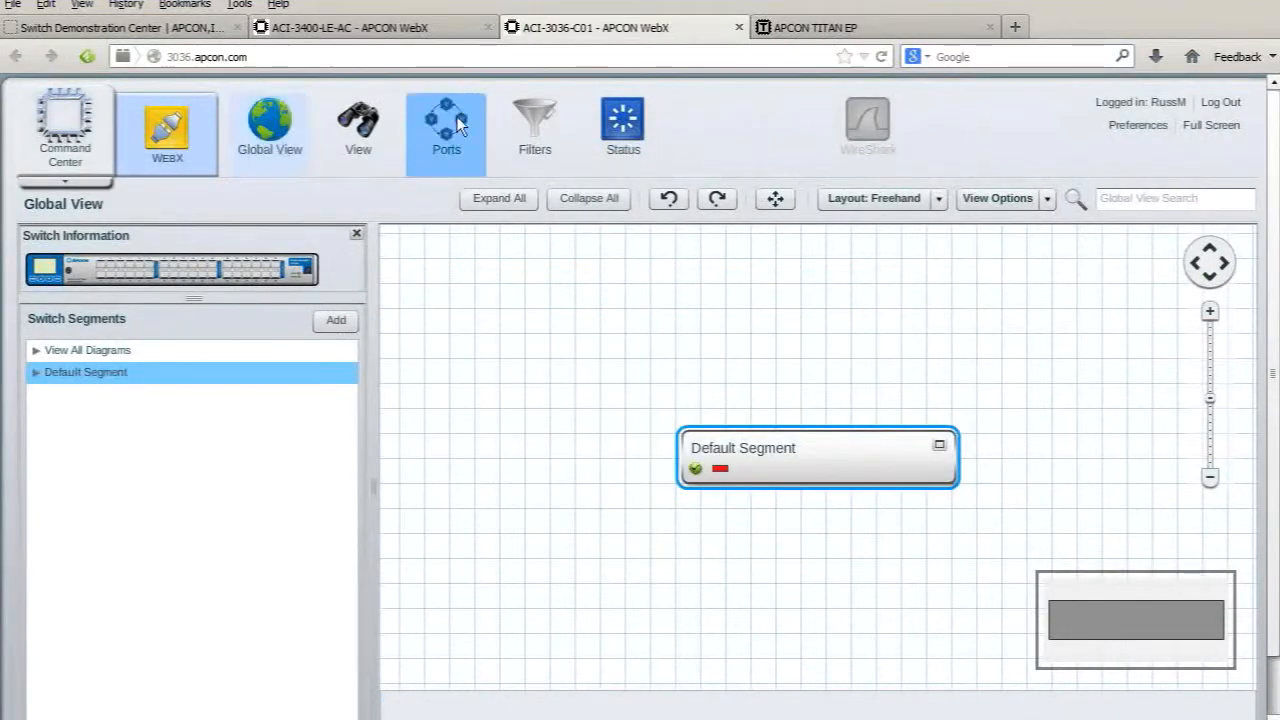
- Inspect the switch's back panel in the Status view and look at the Active Controller's details
{"action": "left_click", "coordinate": [622, 120]}
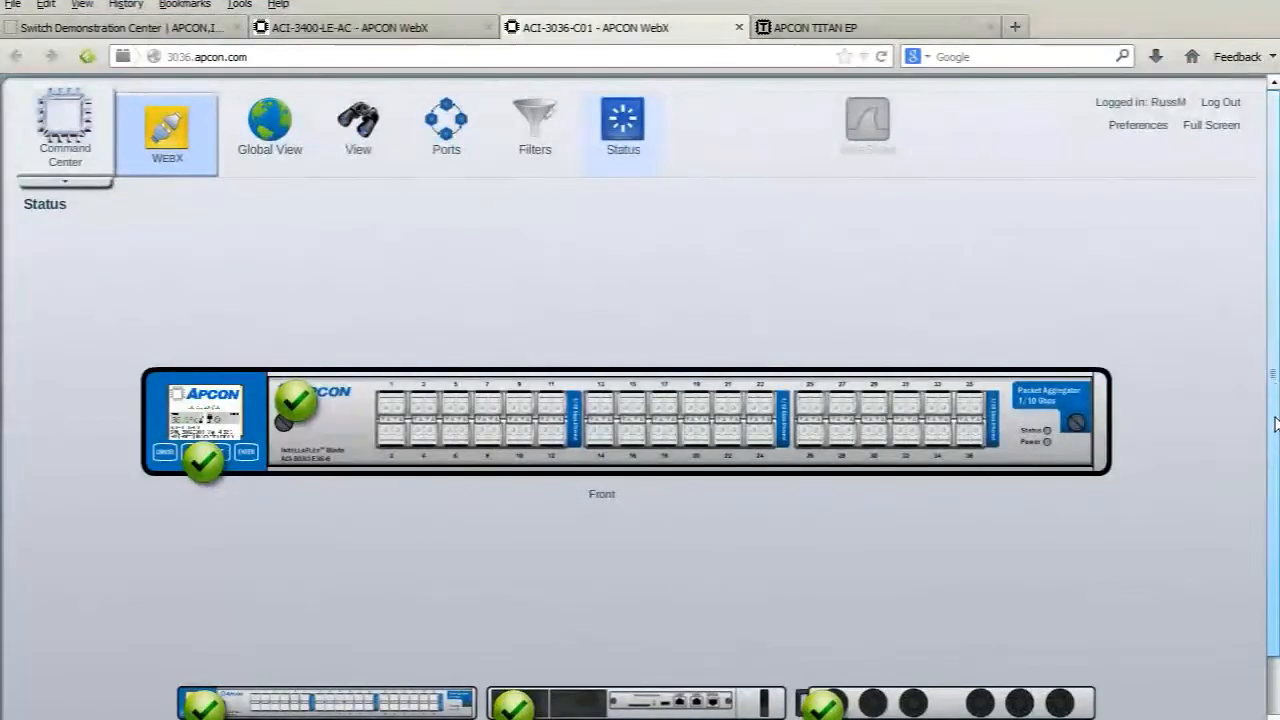
{"action": "scroll", "coordinate": [1275, 445], "scroll_direction": "down", "scroll_amount": 1}
{"action": "left_click_drag", "start_coordinate": [1275, 445], "coordinate": [1276, 490]}
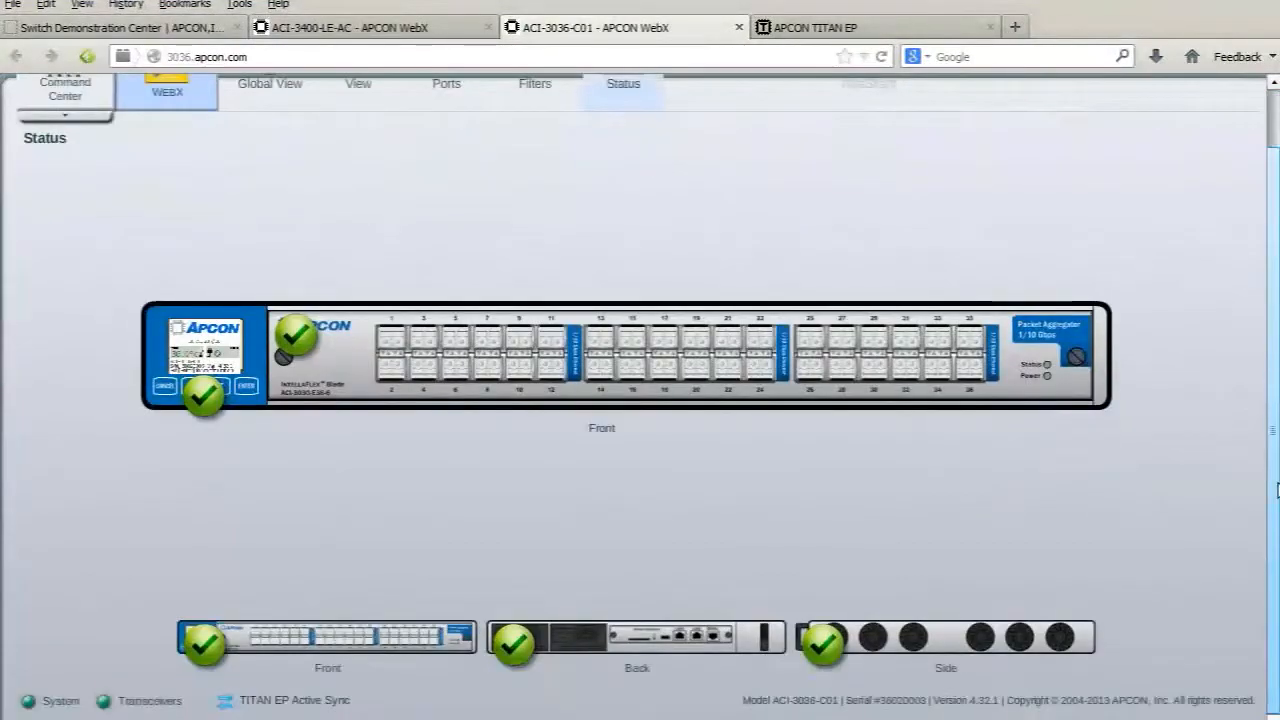
{"action": "left_click", "coordinate": [601, 635]}
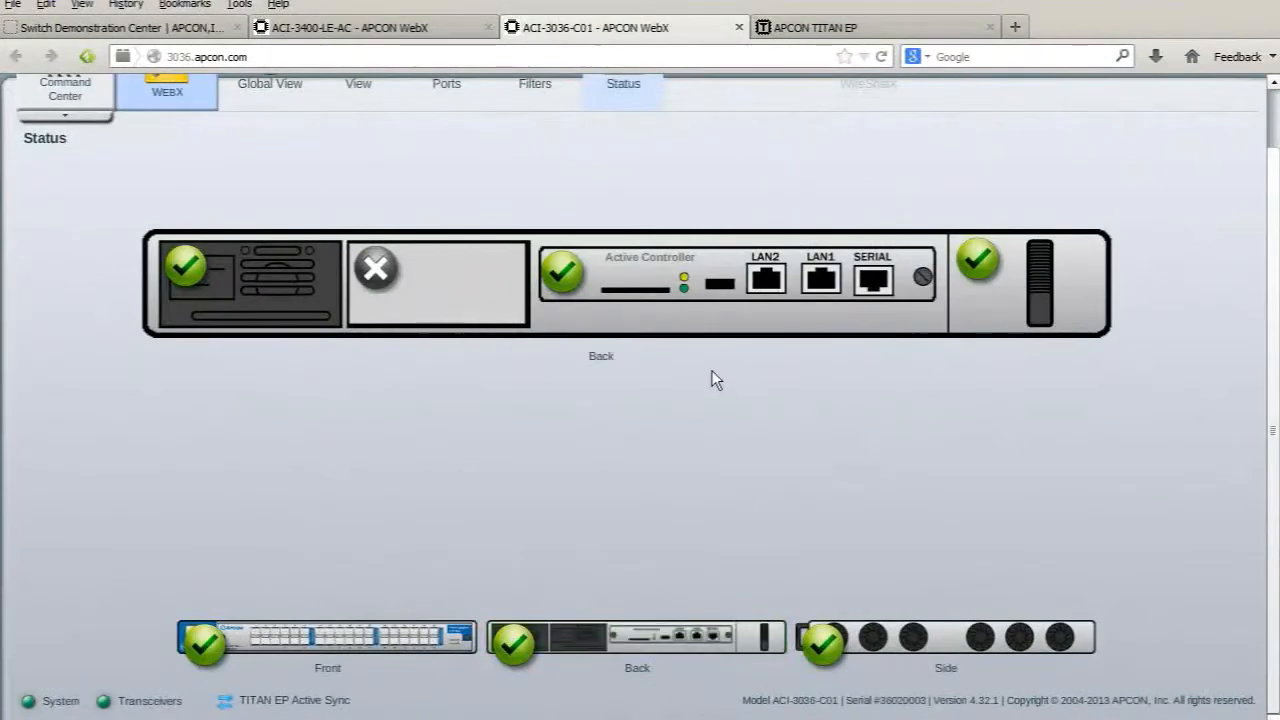
{"action": "left_click", "coordinate": [633, 269]}
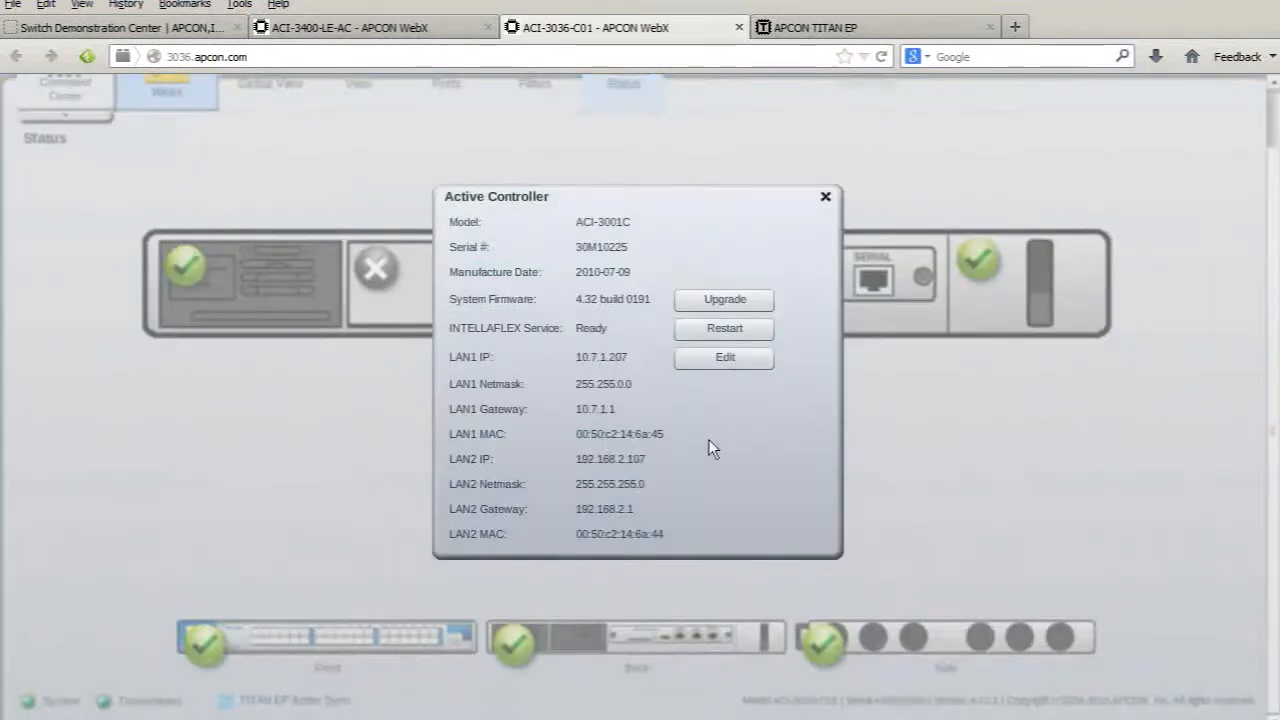
{"action": "left_click", "coordinate": [825, 197]}
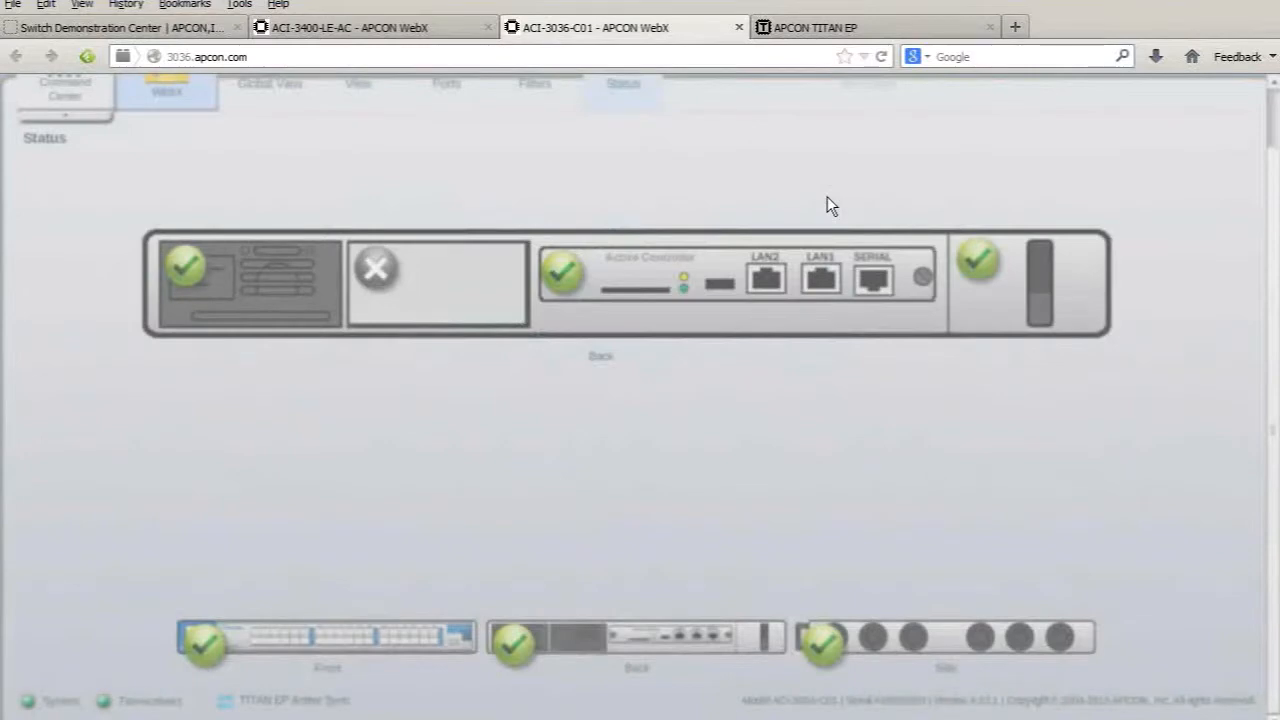
{"action": "scroll", "coordinate": [1272, 470], "scroll_direction": "up", "scroll_amount": 2}
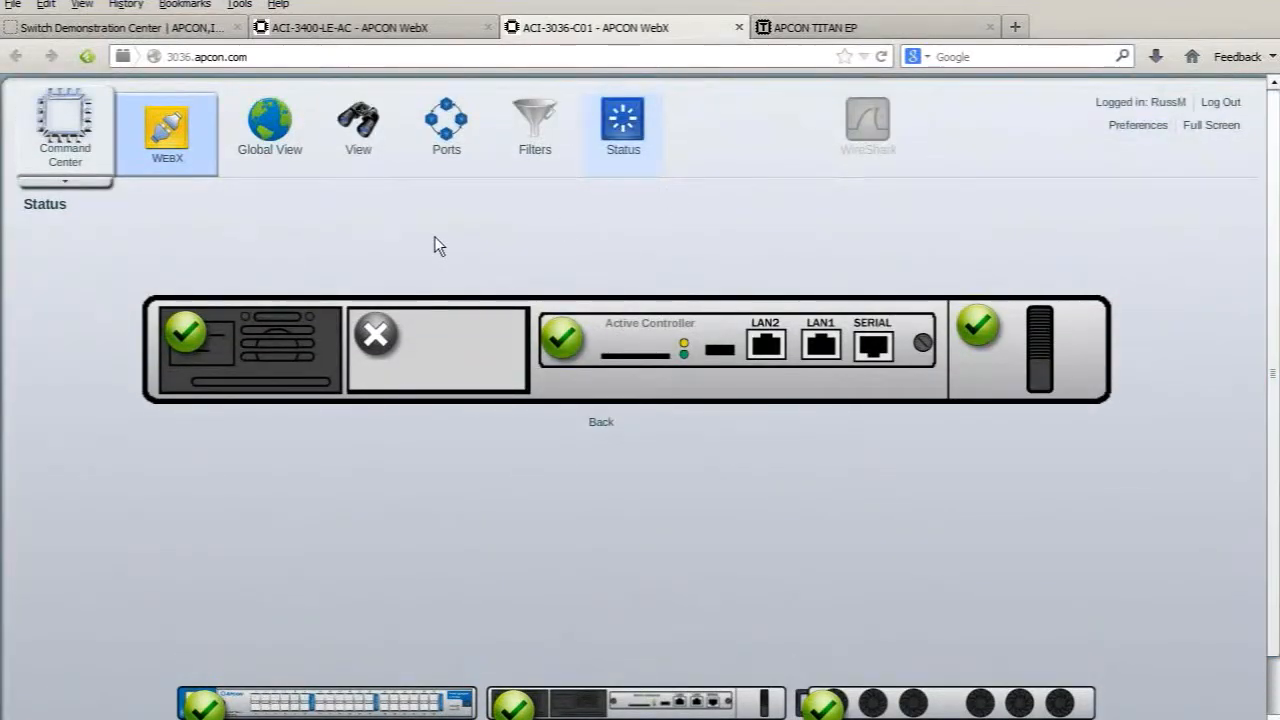
- Set up an aggregated connection from SPAN ports A09 and A10 to FireEye port A16 in NetVis, and discard it without applying
{"action": "left_click", "coordinate": [81, 150]}
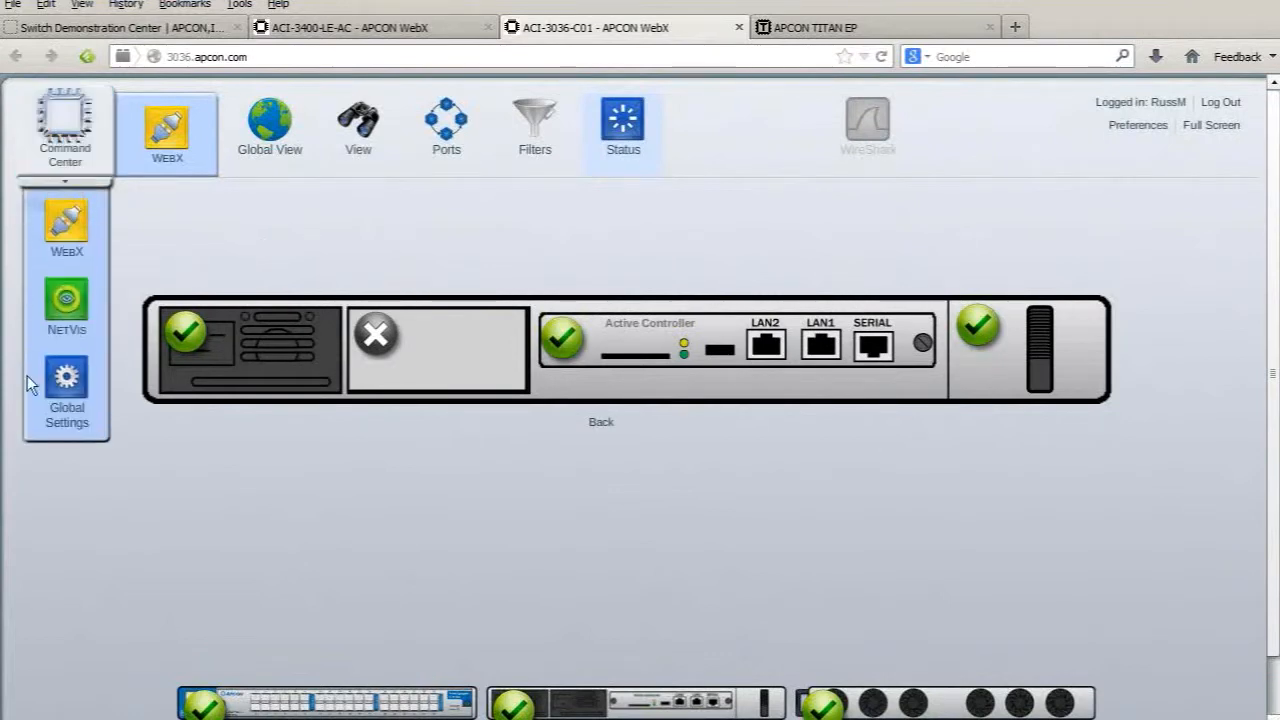
{"action": "left_click", "coordinate": [67, 305]}
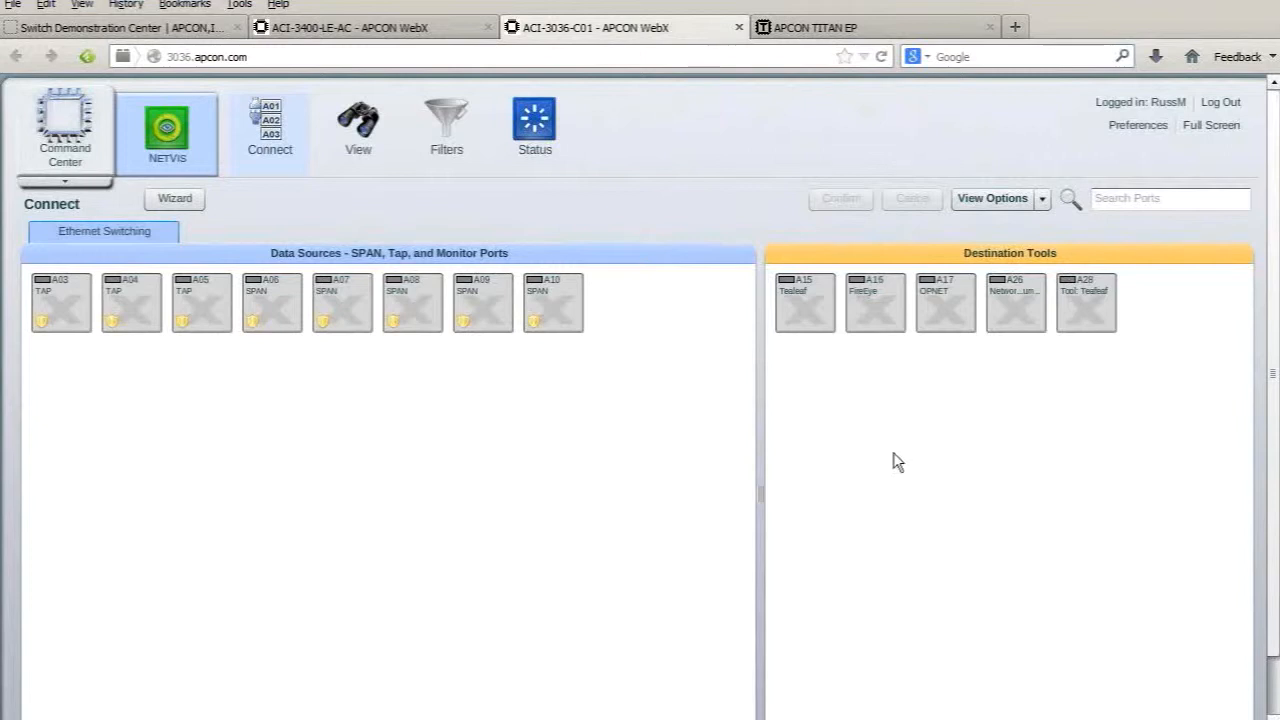
{"action": "left_click", "coordinate": [484, 330]}
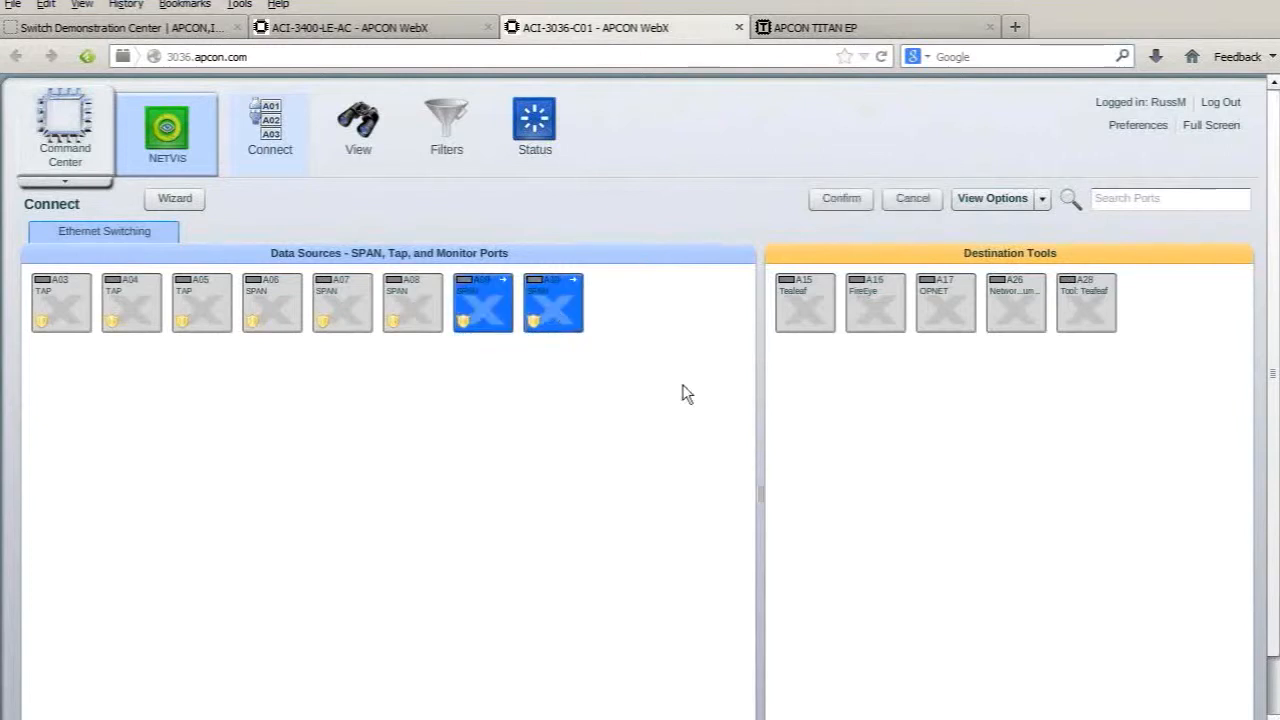
{"action": "left_click", "coordinate": [800, 316]}
{"action": "left_click", "coordinate": [875, 322]}
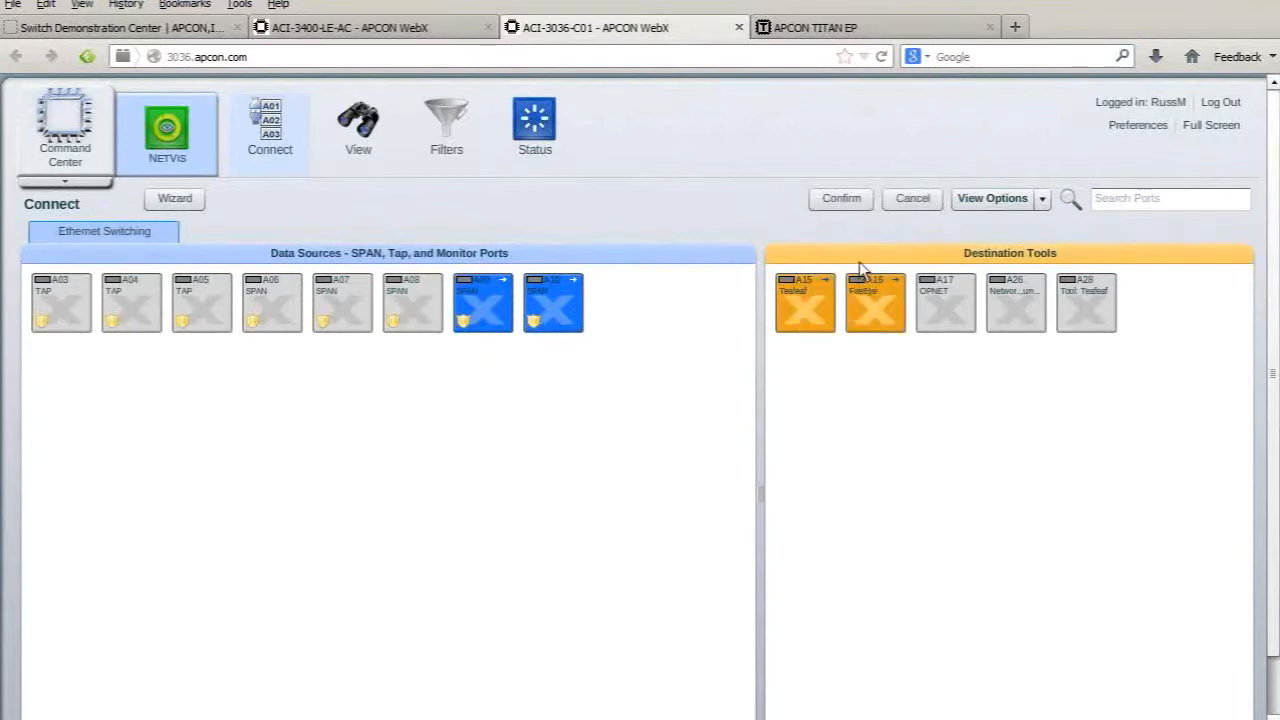
{"action": "left_click", "coordinate": [825, 310]}
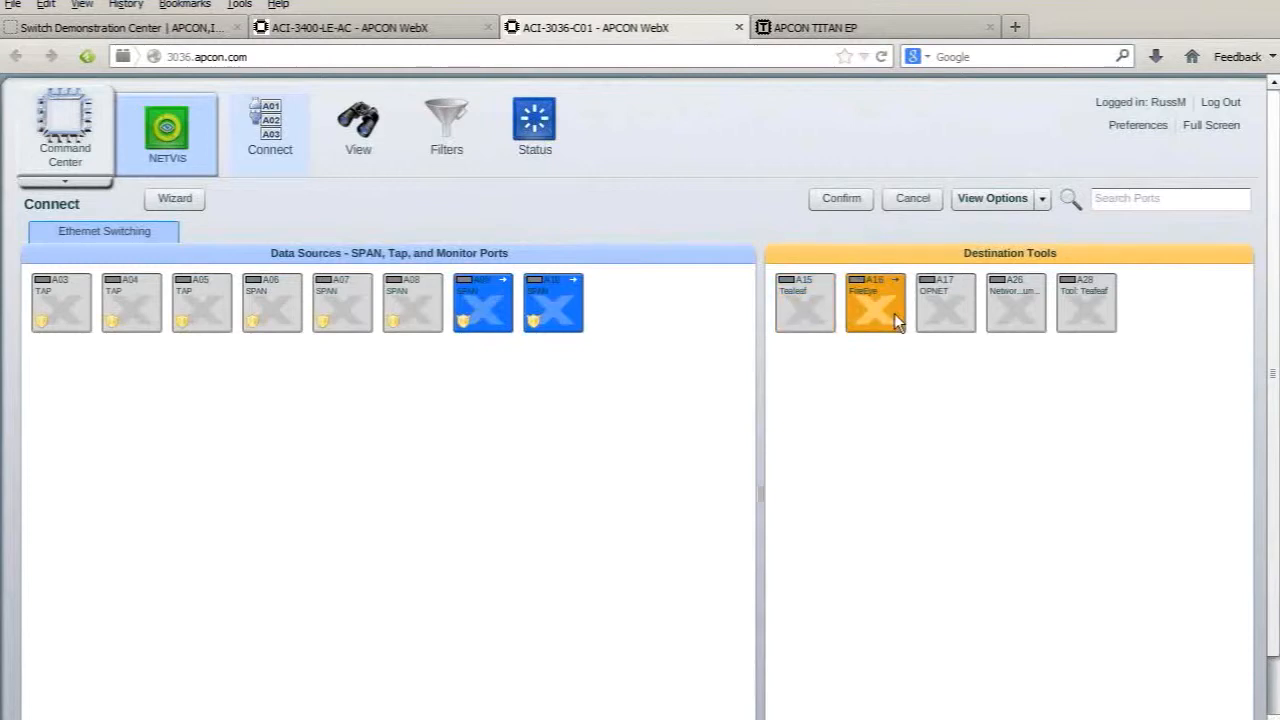
{"action": "left_click", "coordinate": [841, 199]}
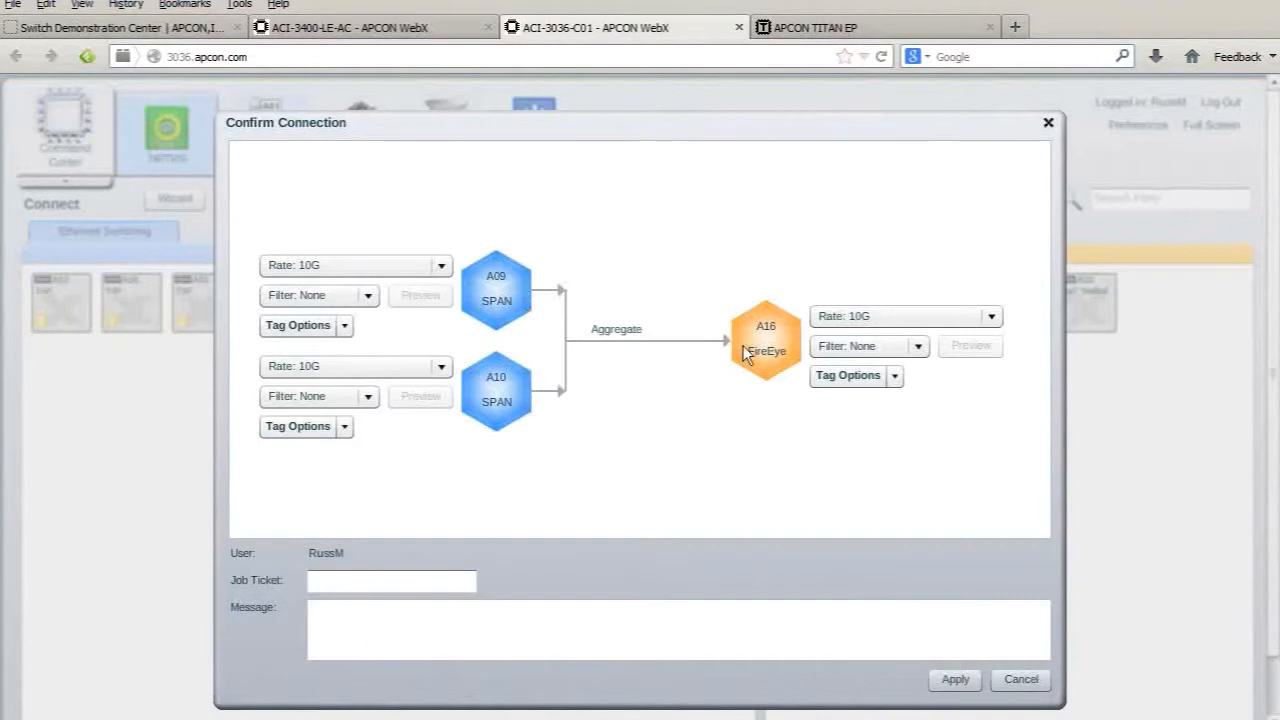
{"action": "left_click", "coordinate": [1018, 680]}
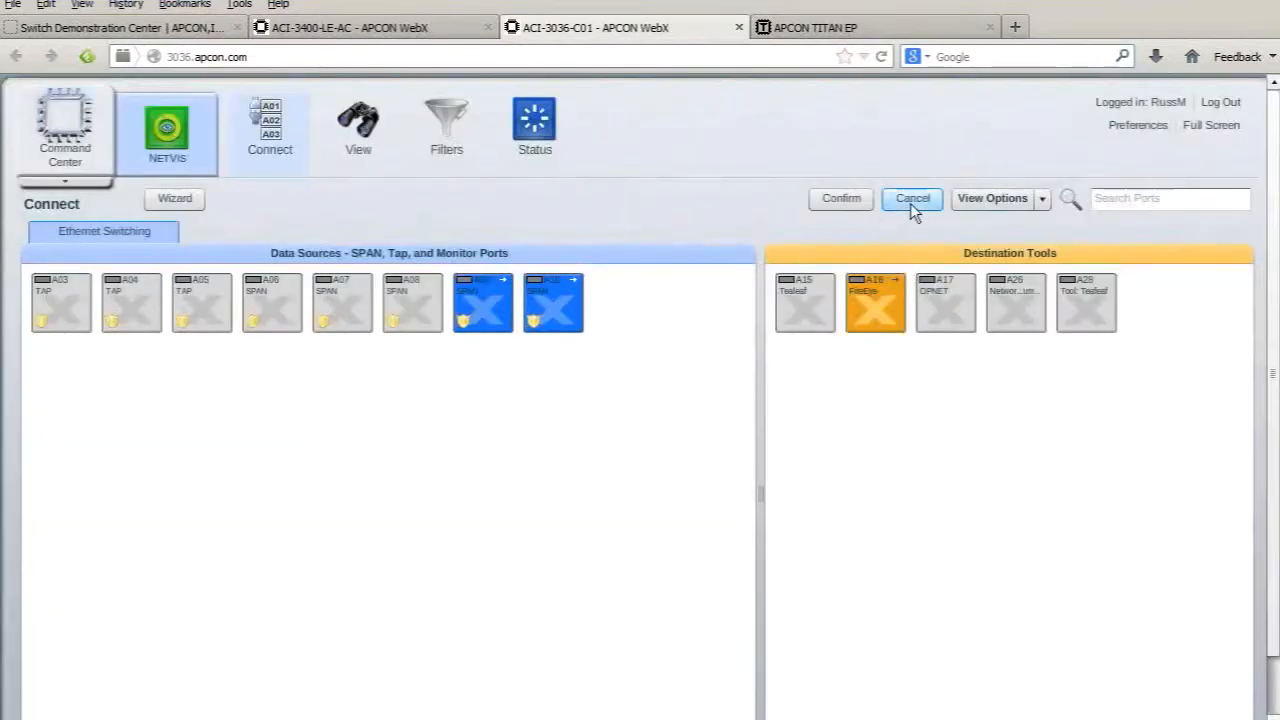
{"action": "left_click", "coordinate": [910, 203]}
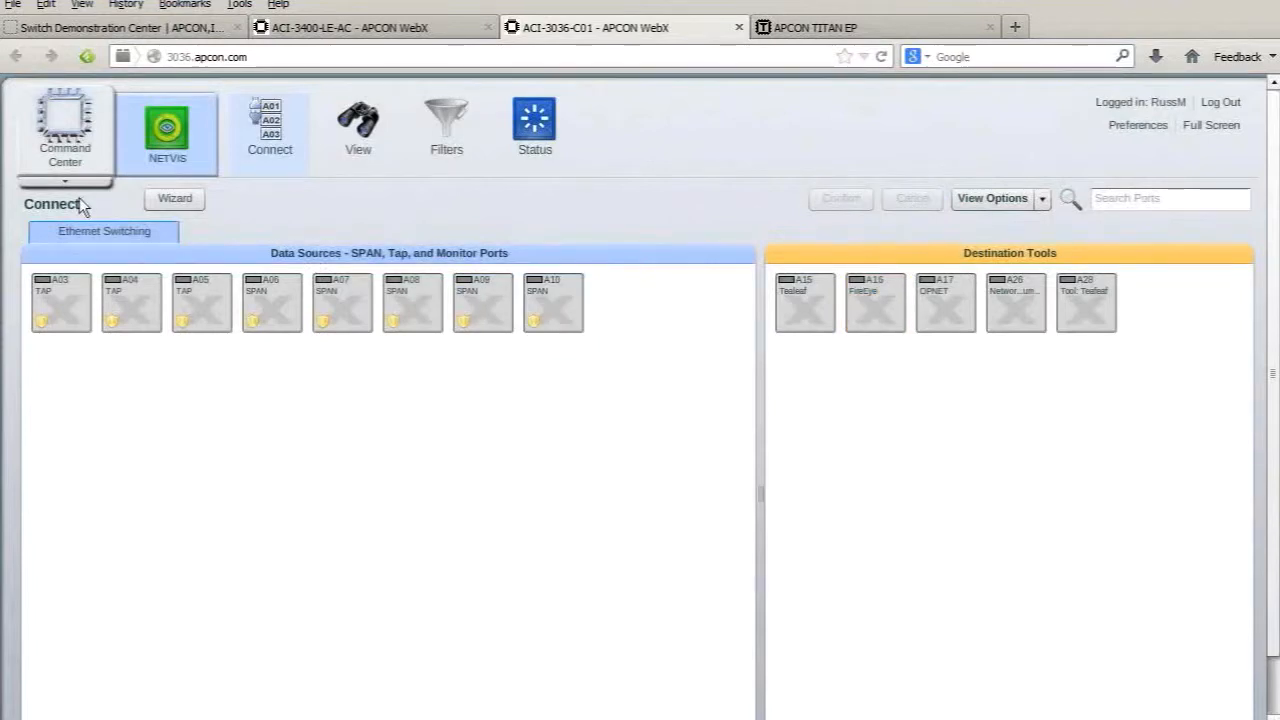
- Look through the license key, system firmware and backup settings pages in the Global Settings
{"action": "left_click", "coordinate": [67, 137]}
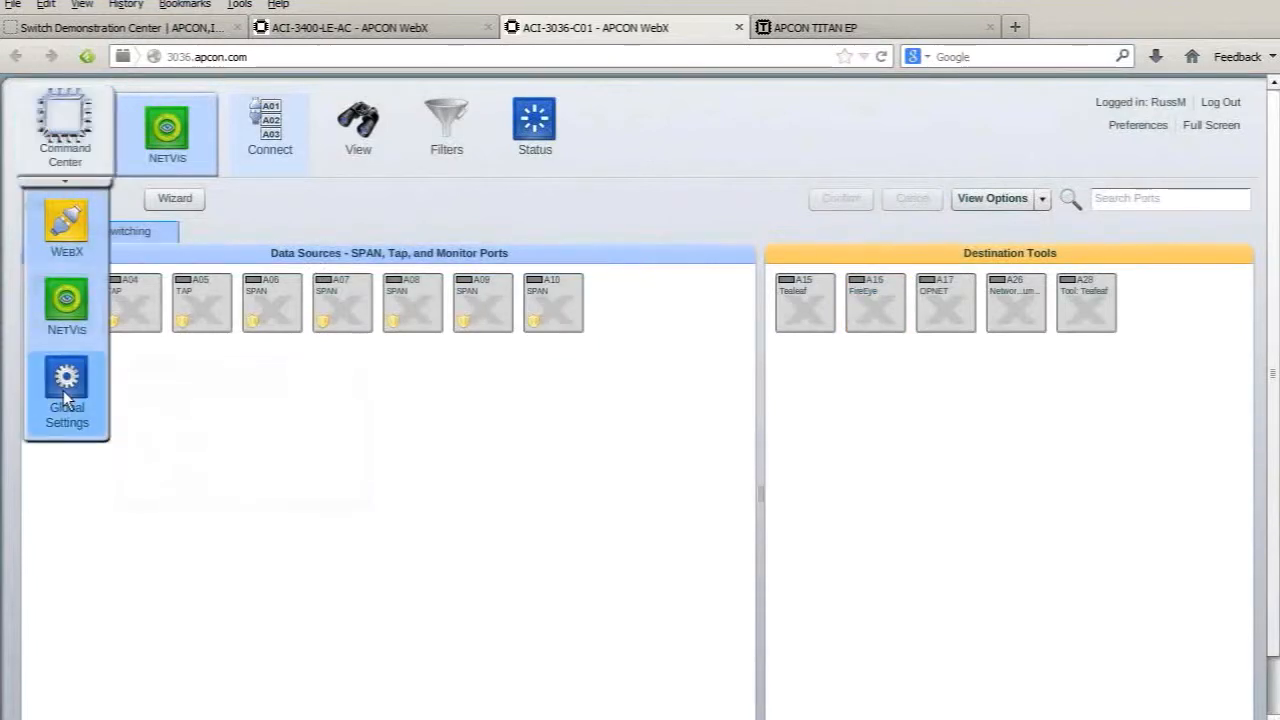
{"action": "left_click", "coordinate": [66, 388]}
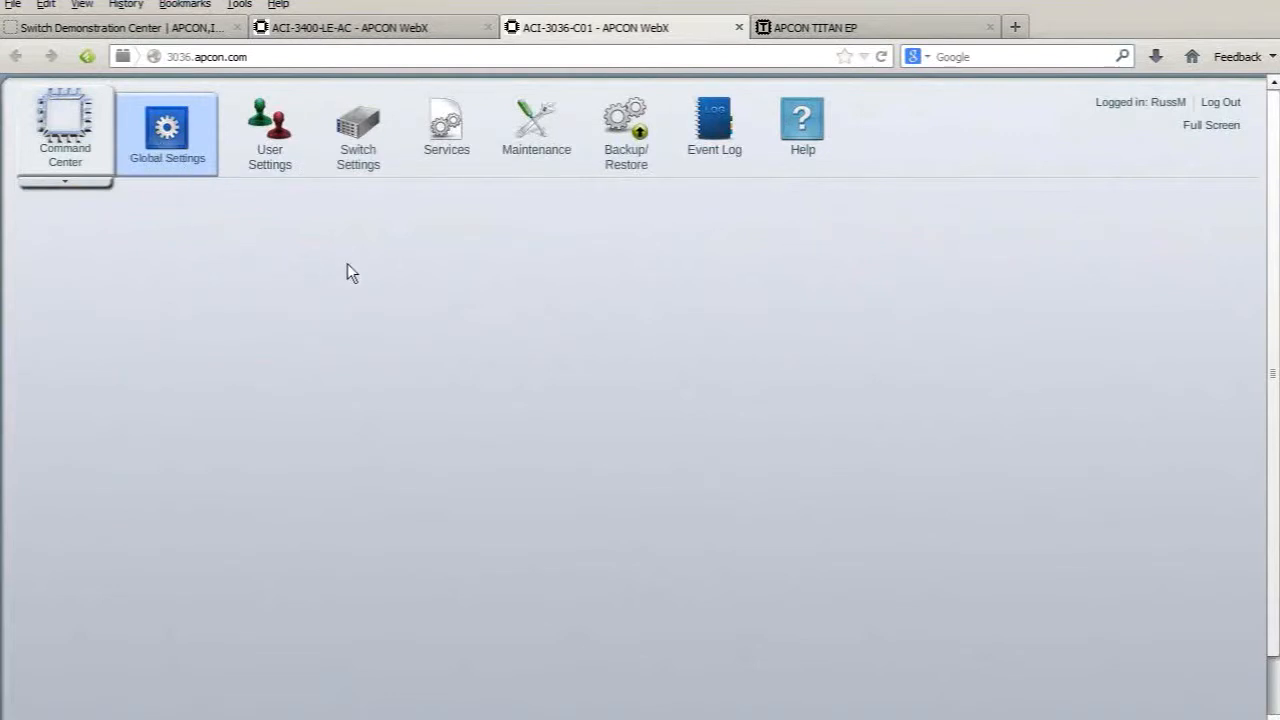
{"action": "left_click", "coordinate": [547, 134]}
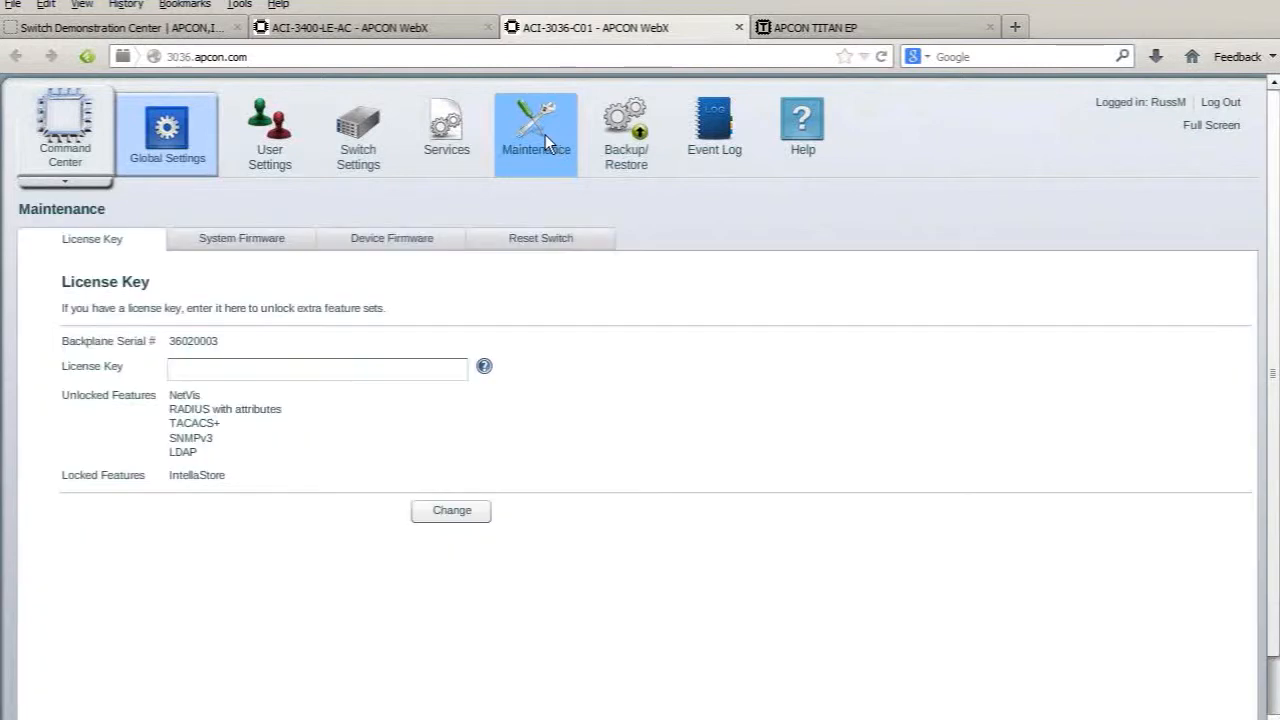
{"action": "left_click", "coordinate": [248, 243]}
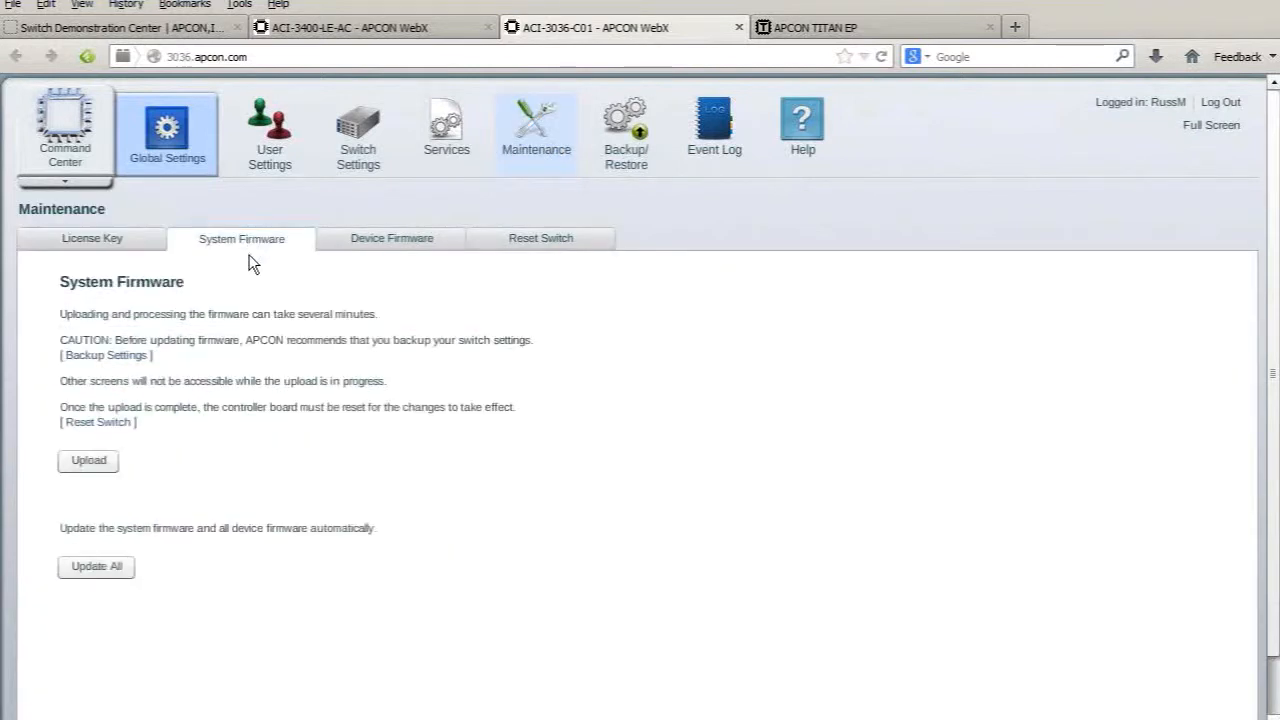
{"action": "left_click", "coordinate": [624, 139]}
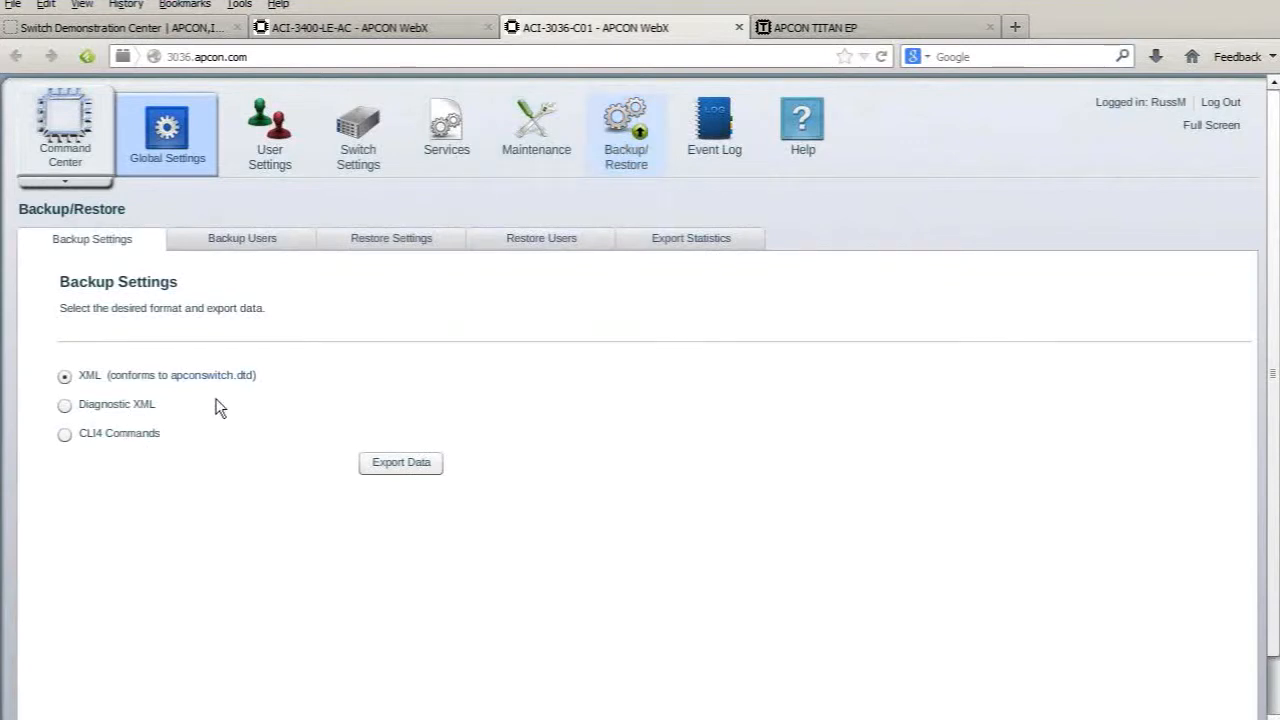
- View the logged-in users and the feature permissions of each user level in the User Settings
{"action": "left_click", "coordinate": [274, 134]}
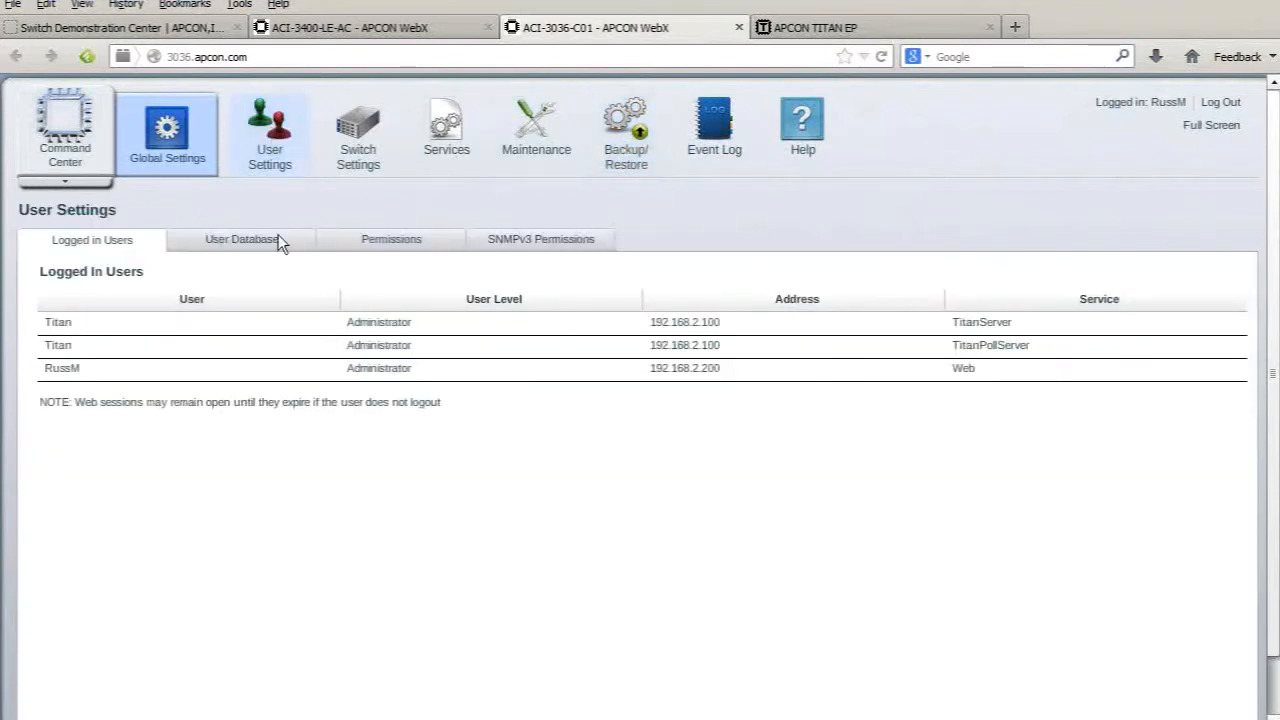
{"action": "left_click", "coordinate": [383, 240]}
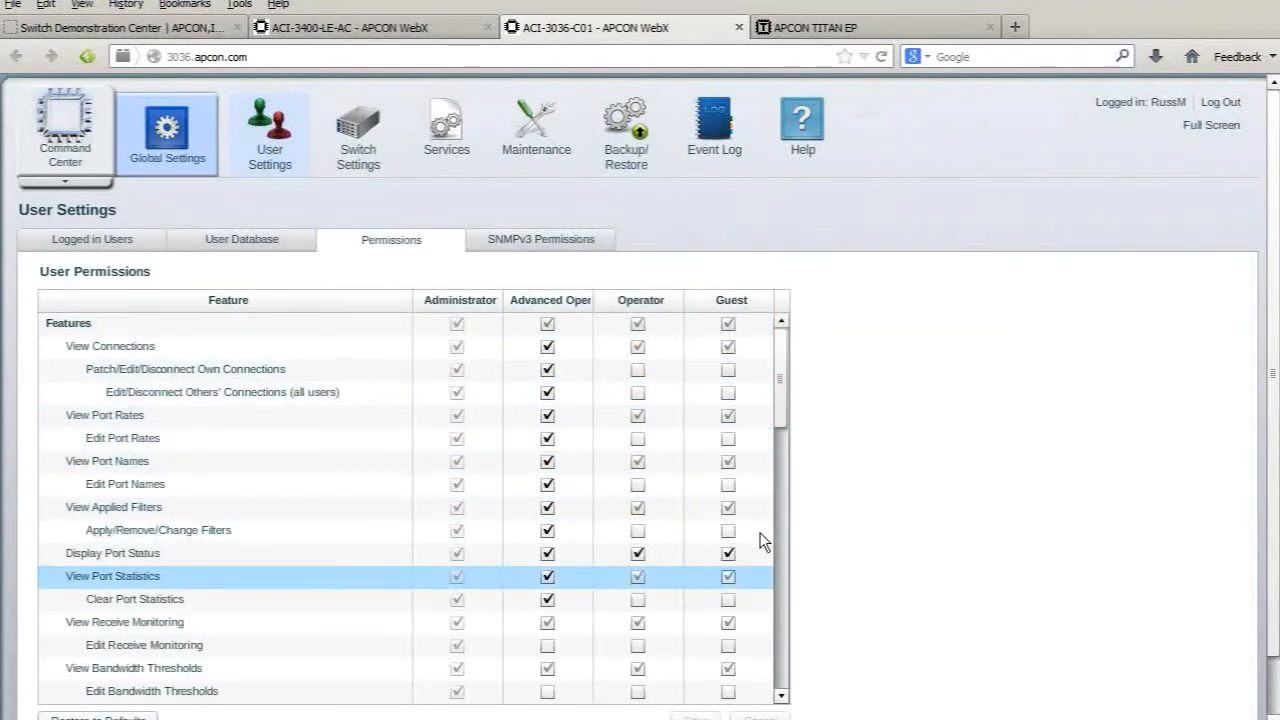
- Review the remaining user permissions down to the CLI entry, and return to WebX to log out of the ACI-3036-C01 switch
{"action": "scroll", "coordinate": [780, 416], "scroll_direction": "down", "scroll_amount": 3}
{"action": "left_click_drag", "start_coordinate": [782, 433], "coordinate": [792, 673]}
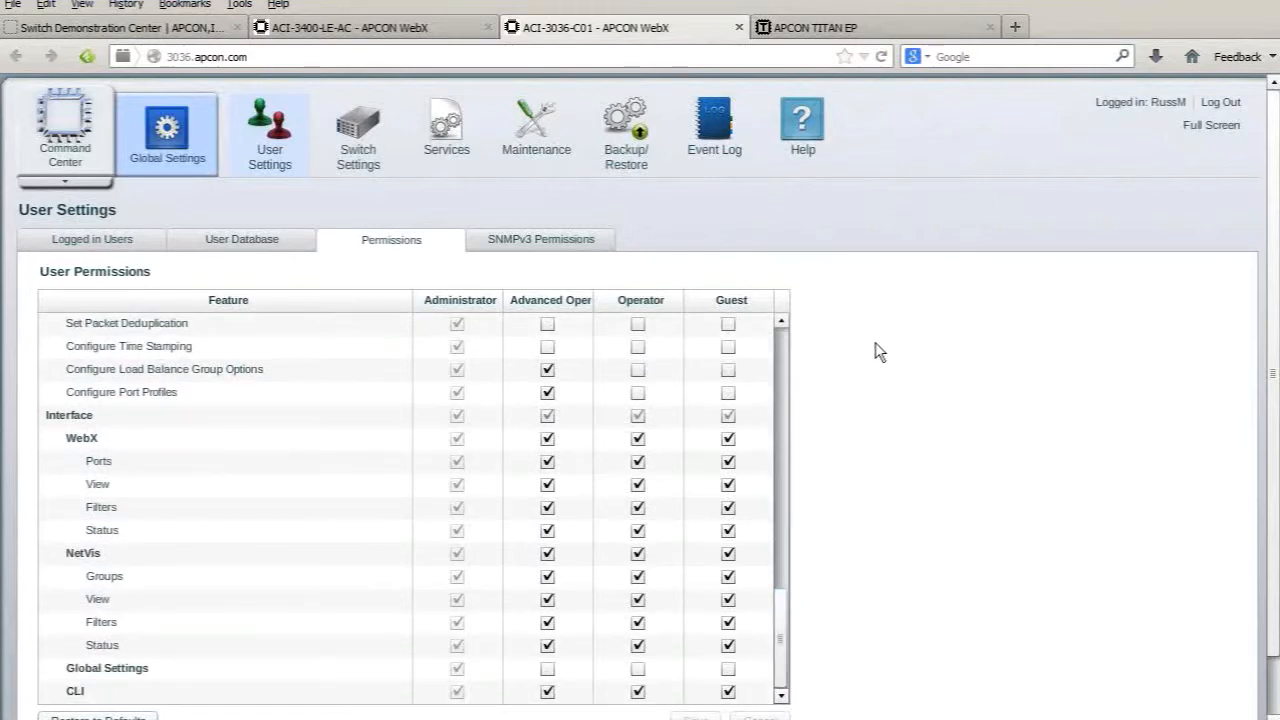
{"action": "left_click", "coordinate": [65, 130]}
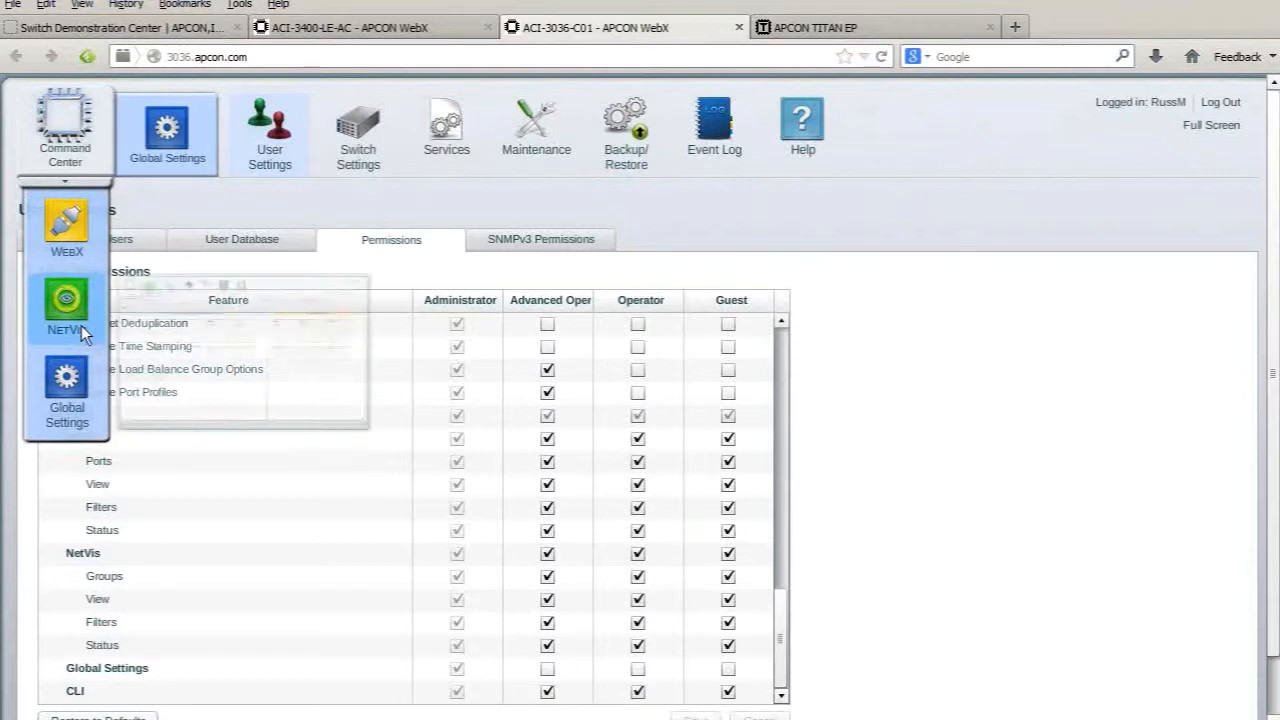
{"action": "left_click", "coordinate": [64, 226]}
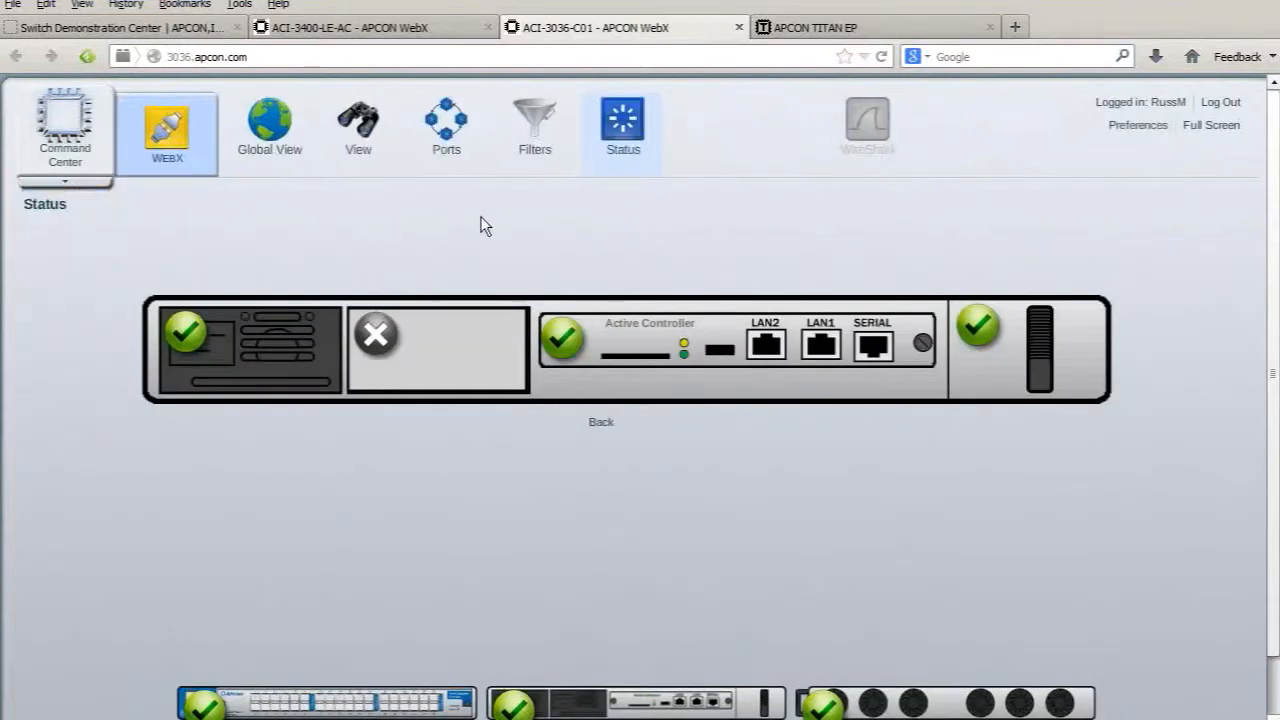
{"action": "left_click", "coordinate": [1214, 106]}
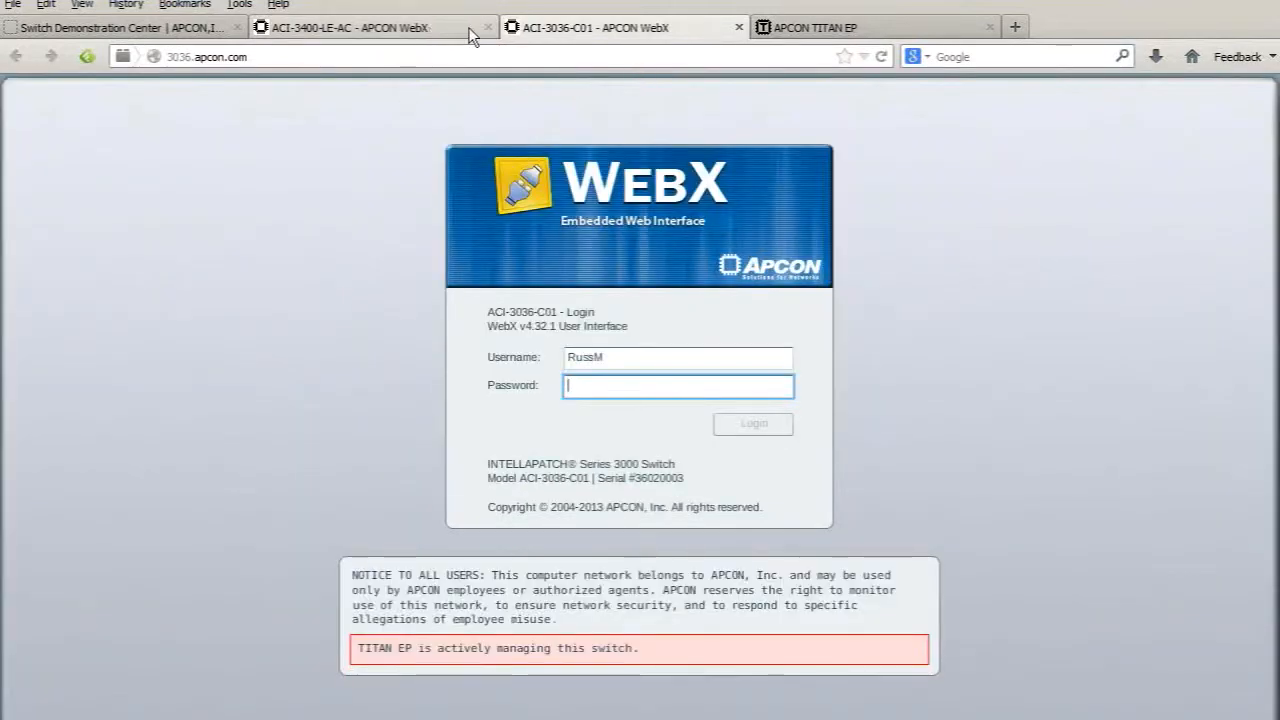
- Switch to the ACI-3400-LE-AC page and log in to WebX by entering the account password
{"action": "left_click", "coordinate": [400, 29]}
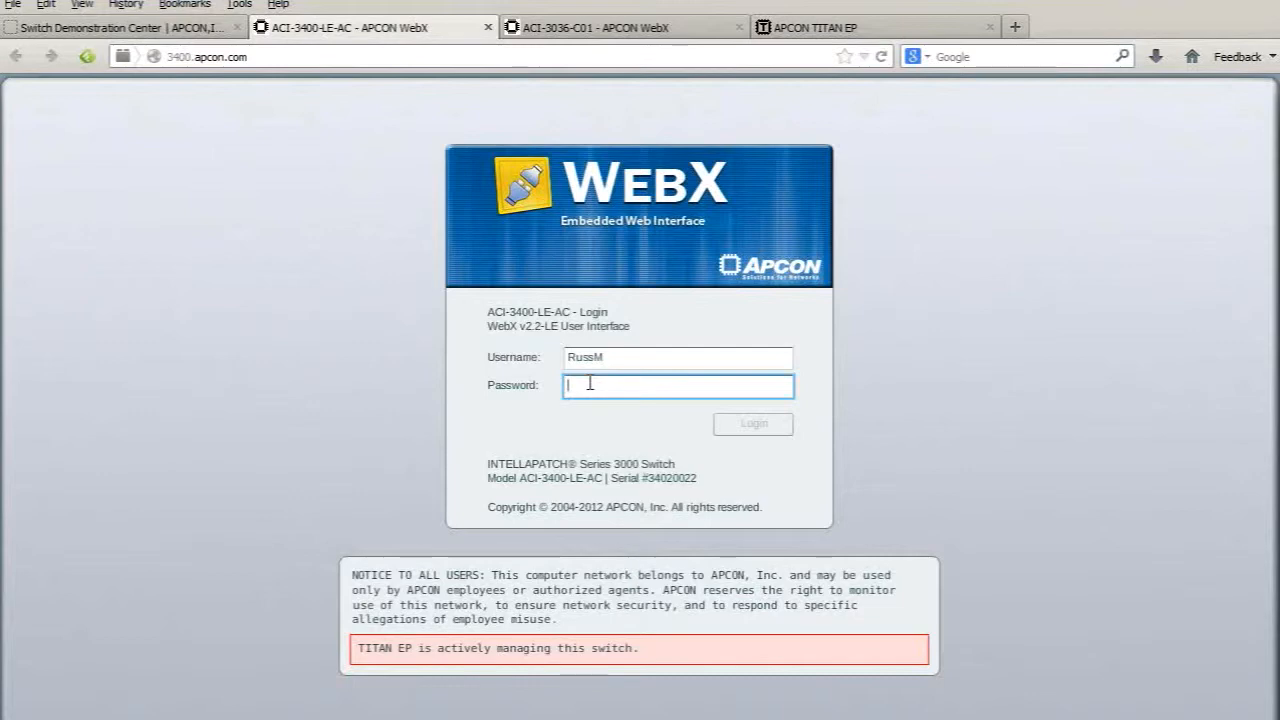
{"action": "type", "text": "*"}
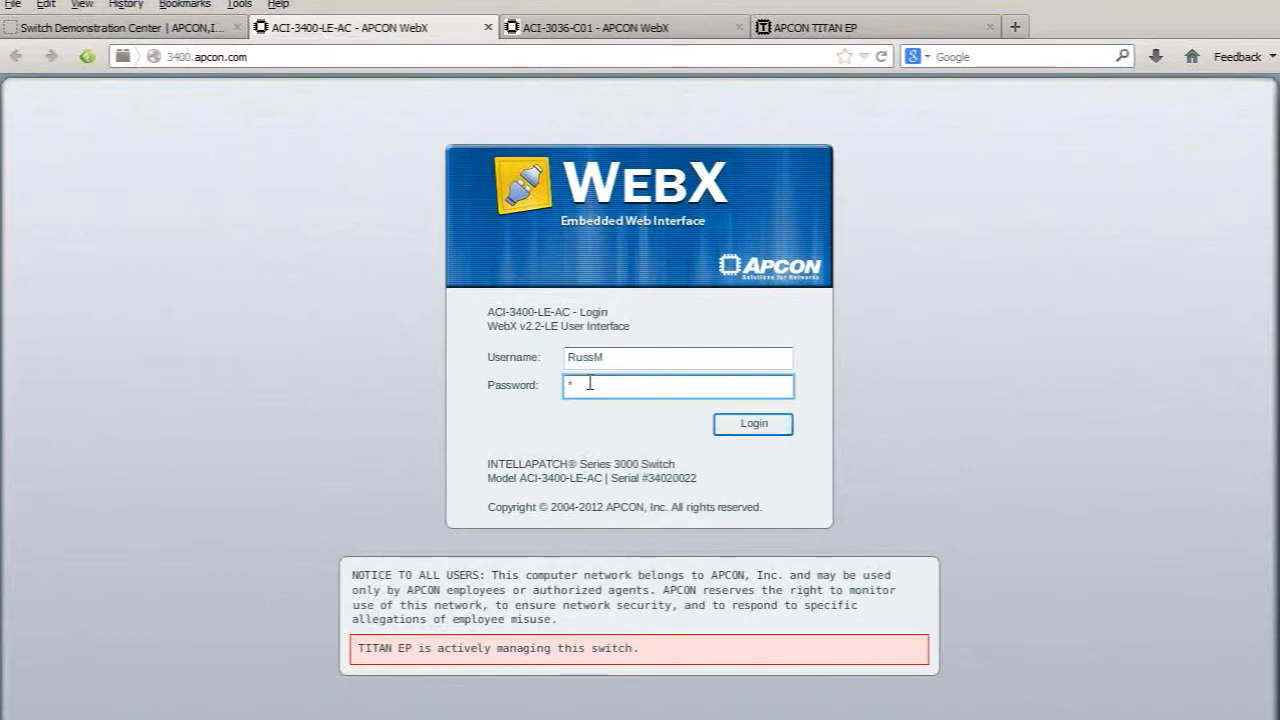
{"action": "type", "text": "********"}
{"action": "left_click", "coordinate": [752, 423]}
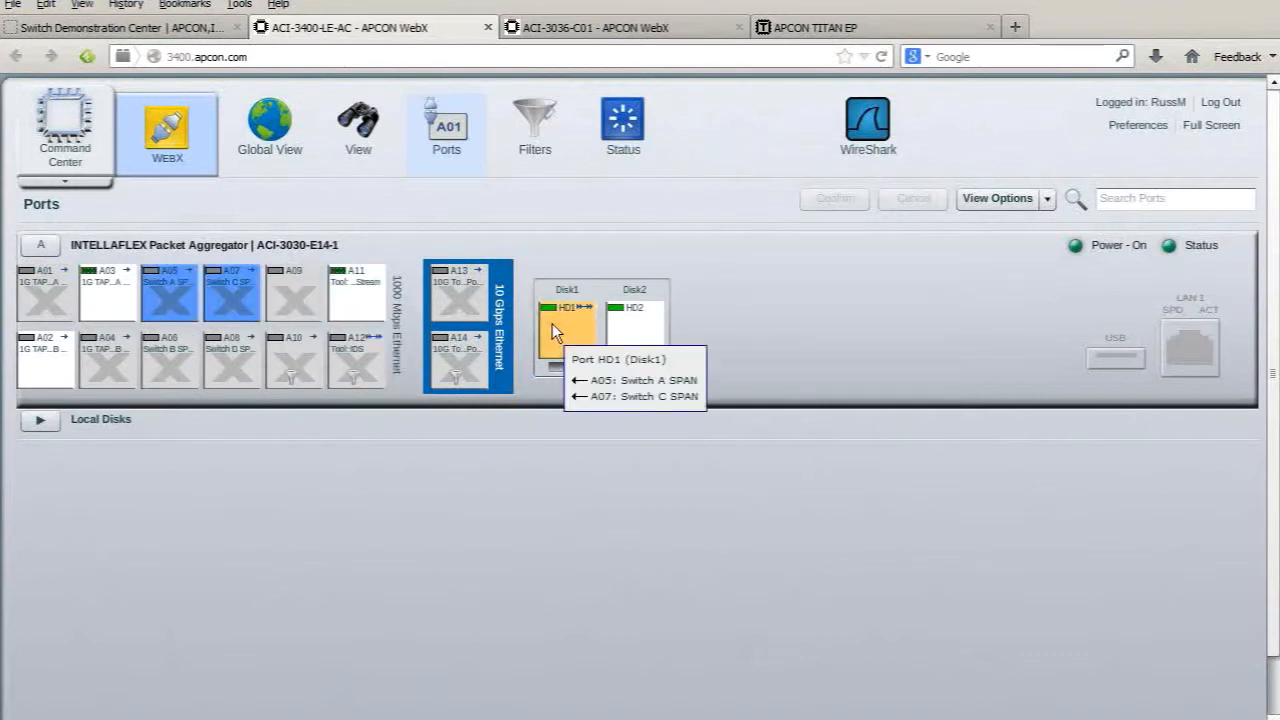
- Try to connect port A09 to disk port HD2, and cancel the pending connection
{"action": "left_click", "coordinate": [302, 302]}
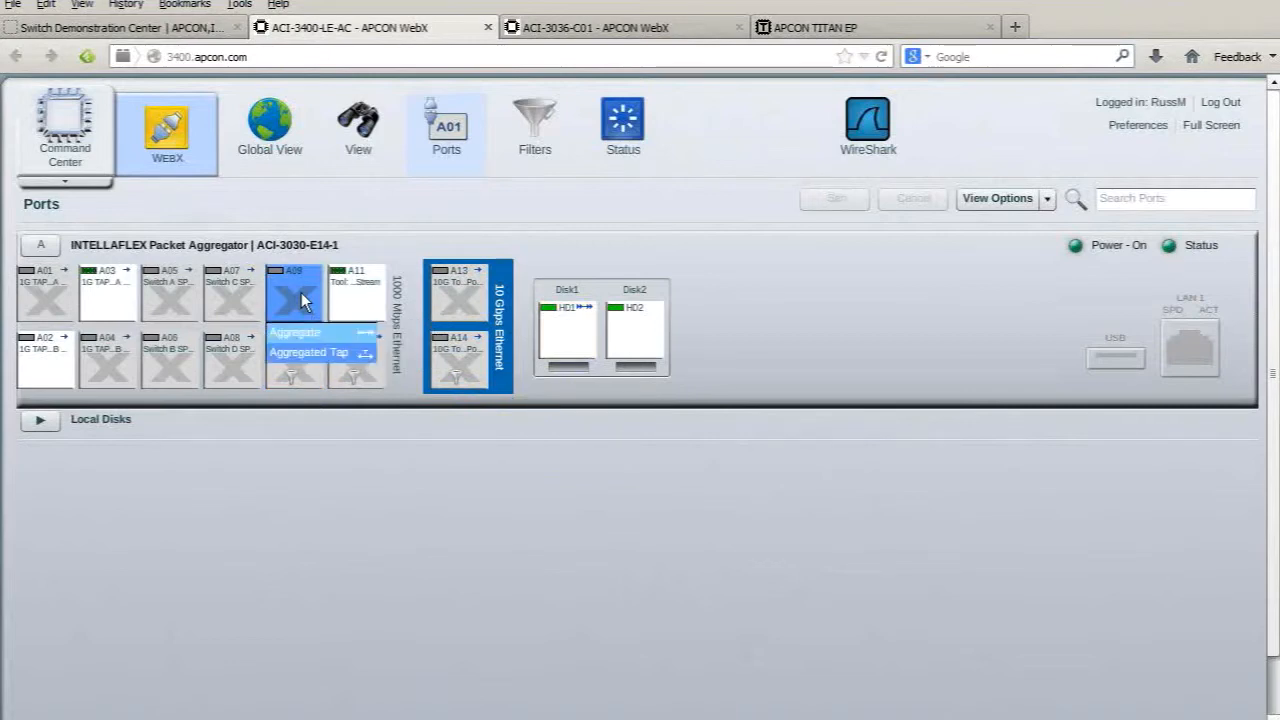
{"action": "left_click", "coordinate": [633, 322]}
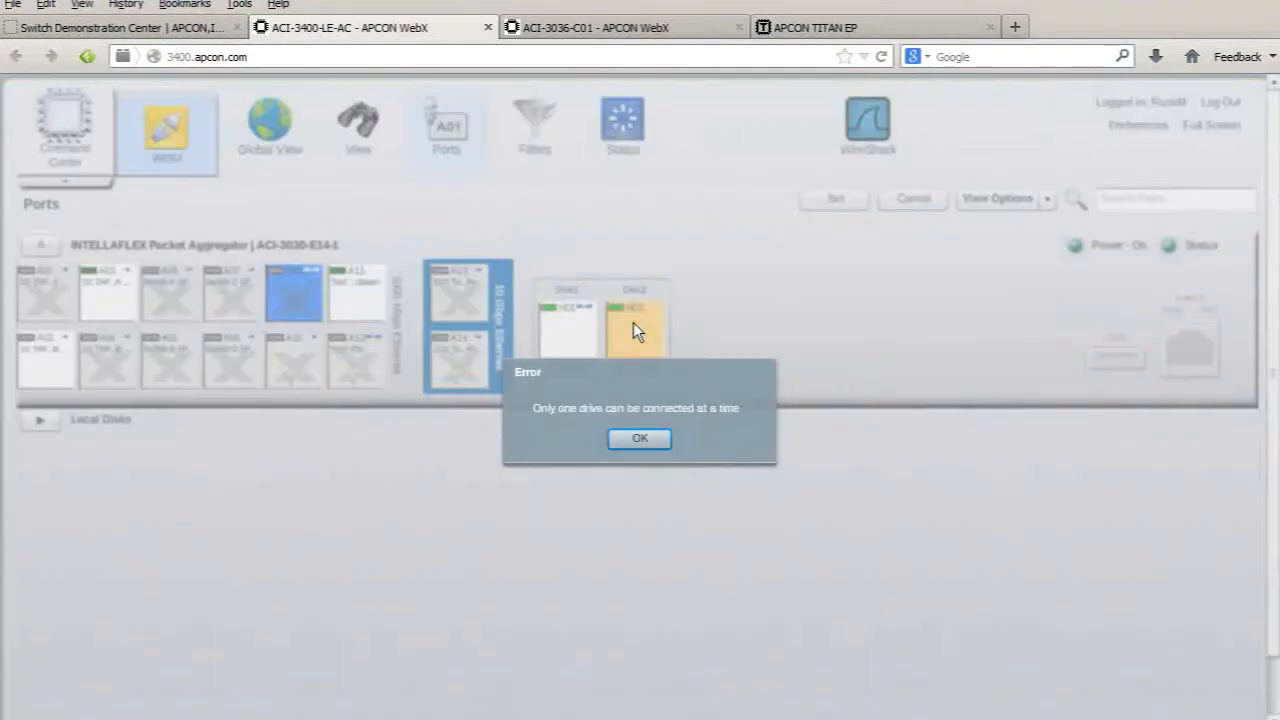
{"action": "left_click", "coordinate": [652, 442]}
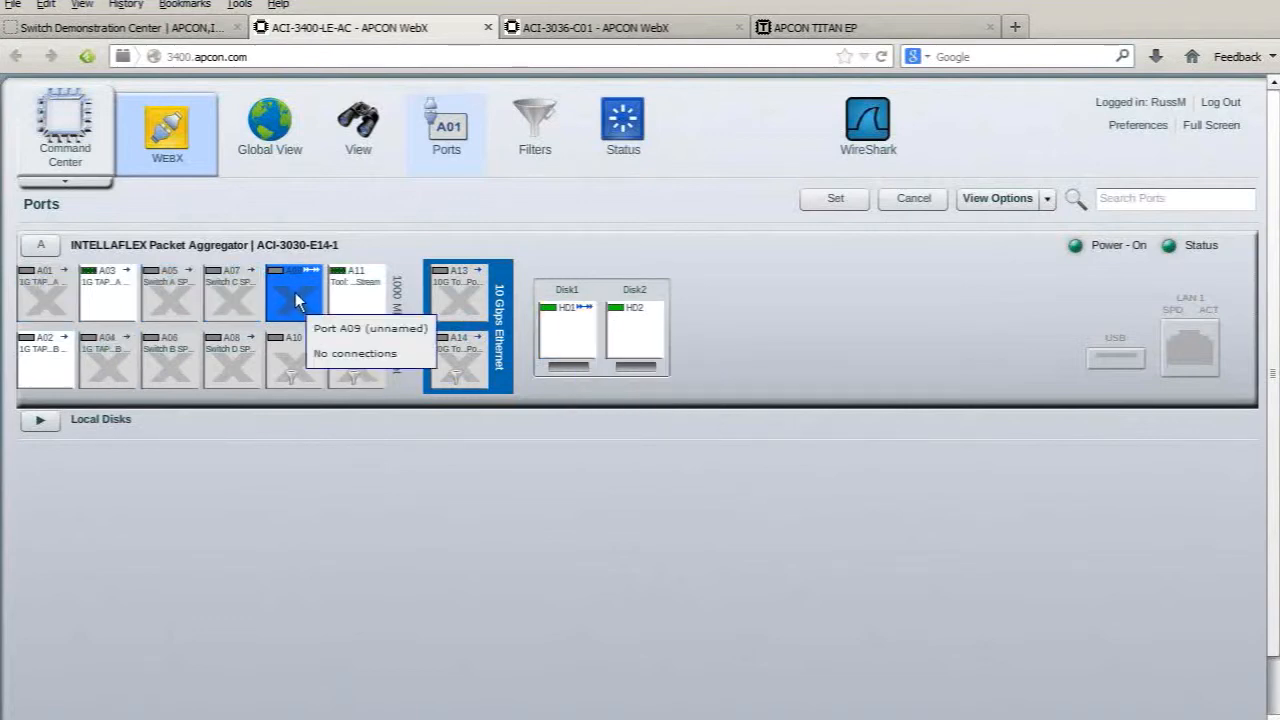
{"action": "left_click", "coordinate": [911, 198]}
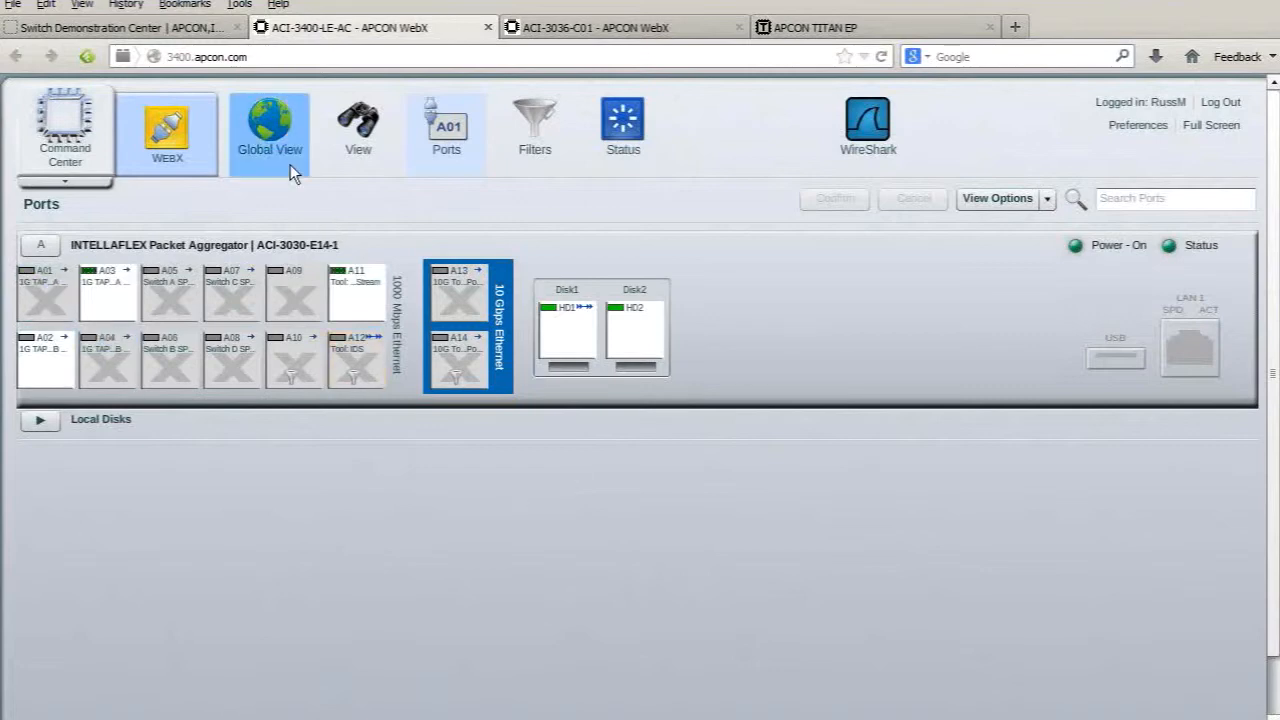
- Check the available actions for the TestCapture file on Disk1 in the Global View, and log out of the switch
{"action": "left_click", "coordinate": [274, 140]}
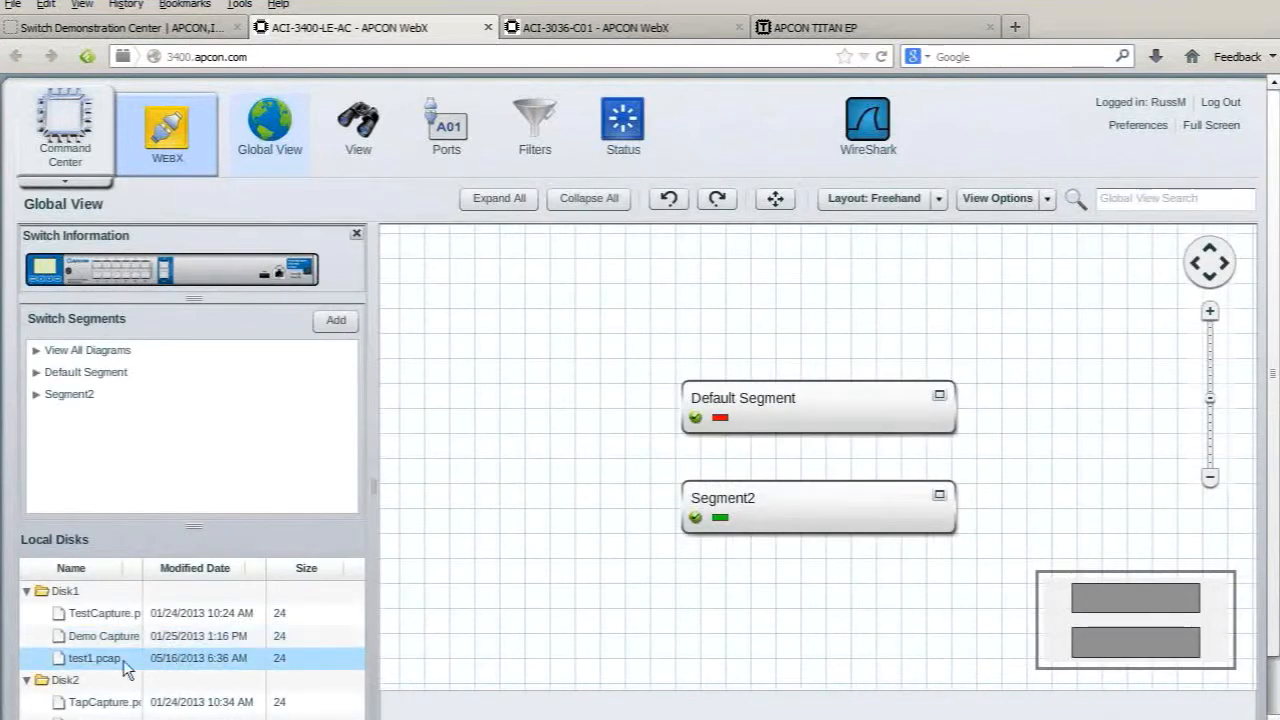
{"action": "right_click", "coordinate": [106, 613]}
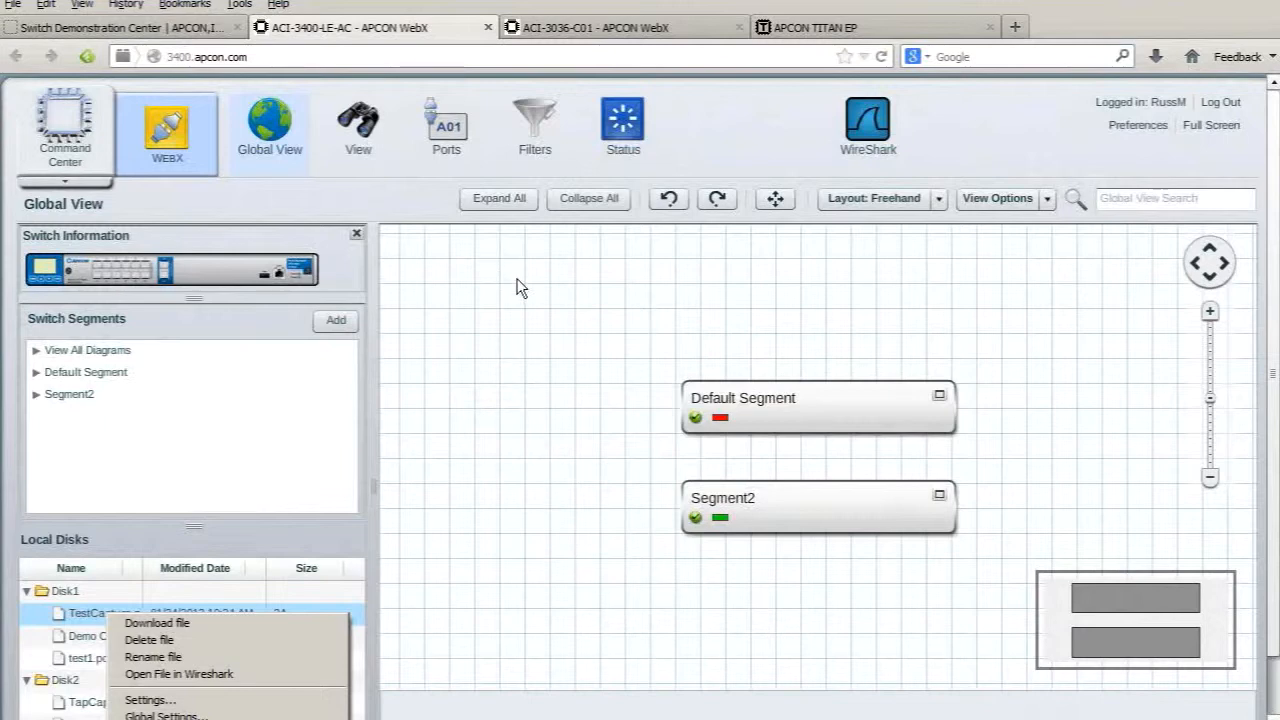
{"action": "left_click", "coordinate": [1228, 110]}
{"action": "left_click", "coordinate": [1227, 110]}
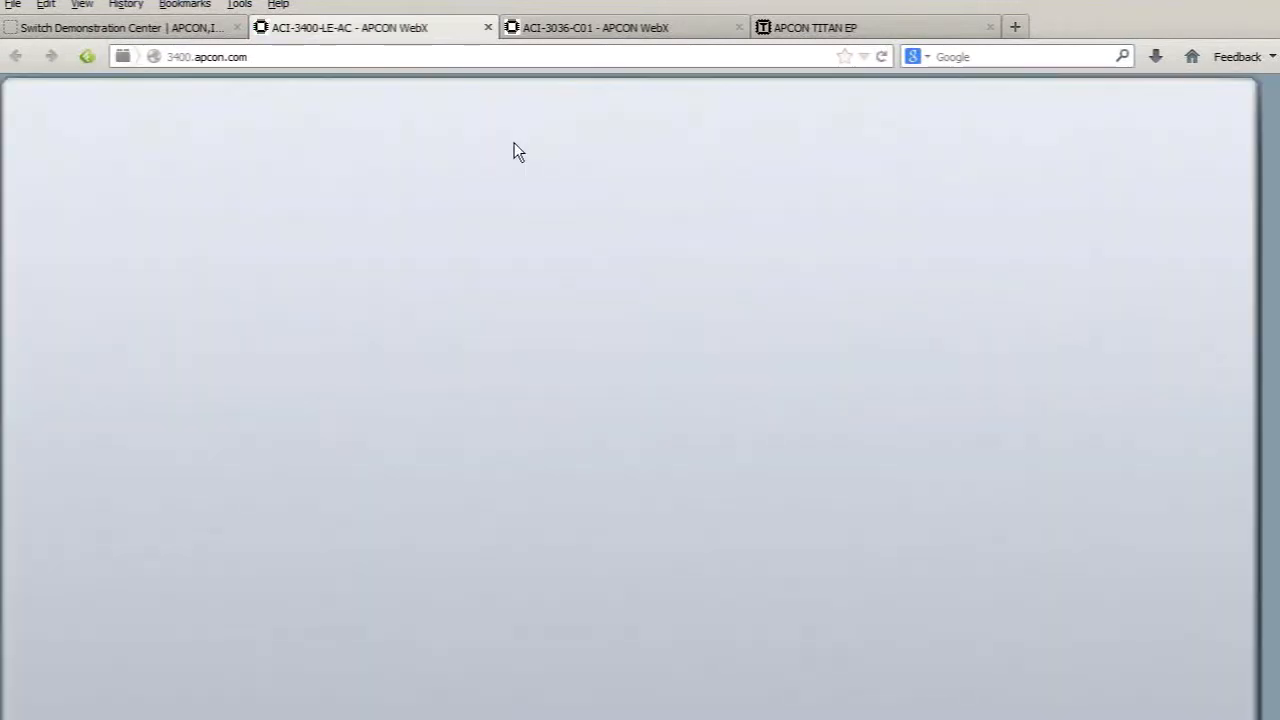
- Switch to TITAN EP and log in by entering the account password
{"action": "left_click", "coordinate": [812, 30]}
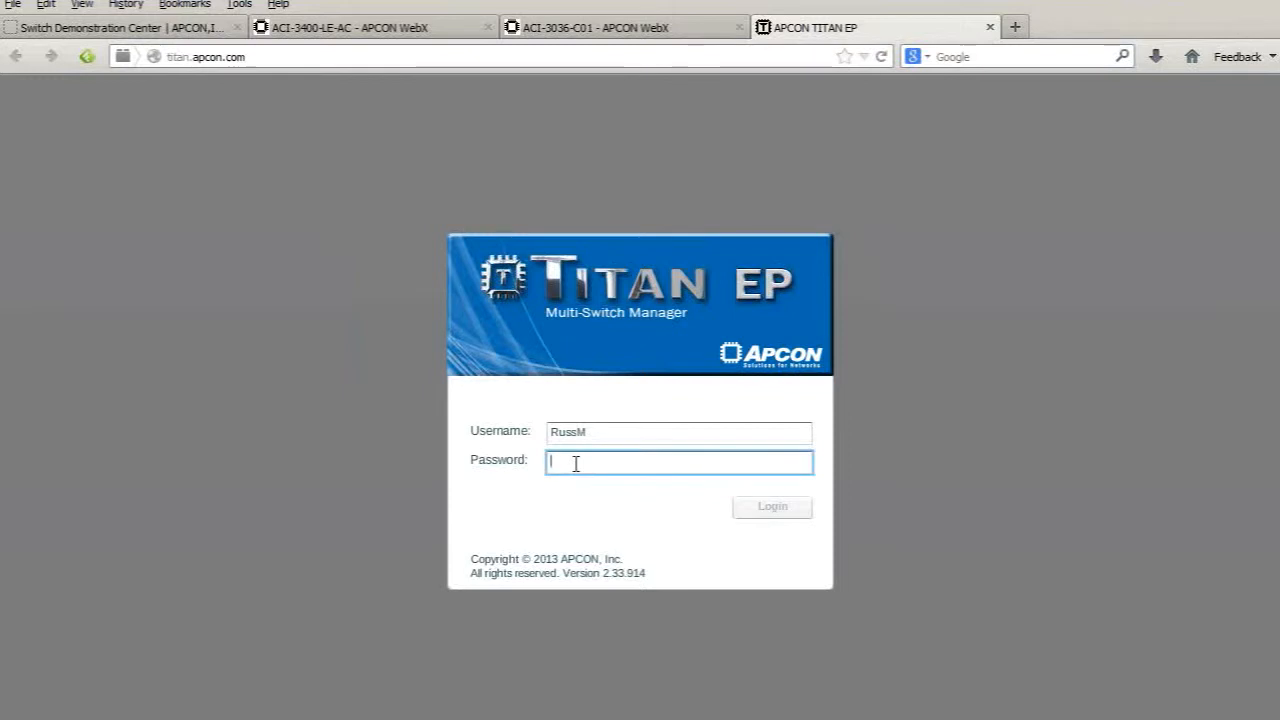
{"action": "type", "text": "**"}
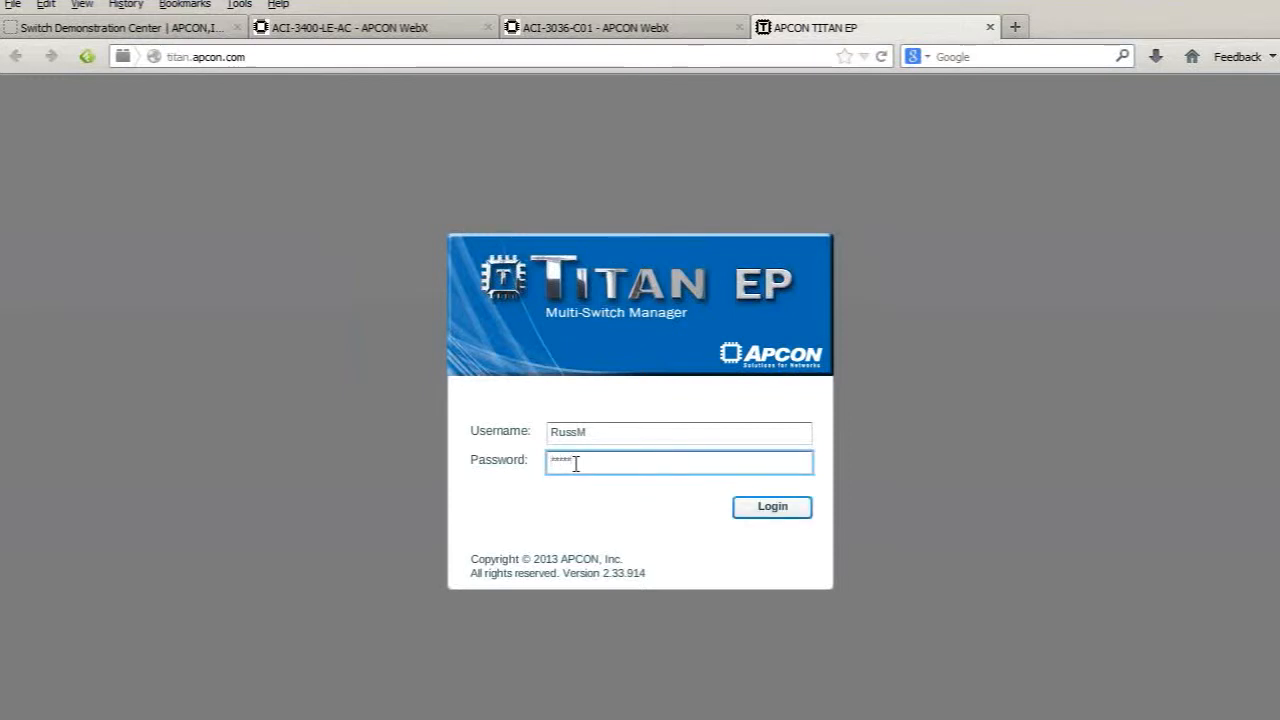
{"action": "type", "text": "***"}
{"action": "left_click", "coordinate": [772, 506]}
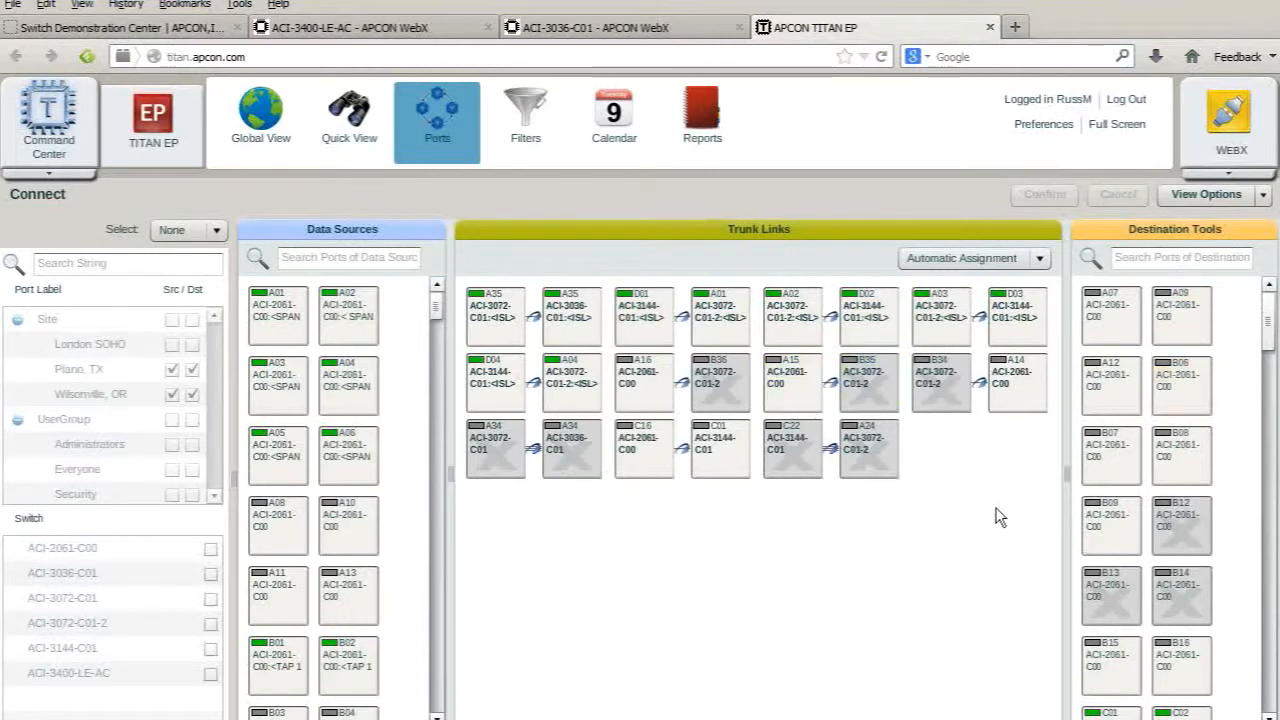
- Filter the ports by label, and exclude Plano, TX from both the sources and the destinations
{"action": "left_click", "coordinate": [870, 445]}
{"action": "left_click", "coordinate": [206, 236]}
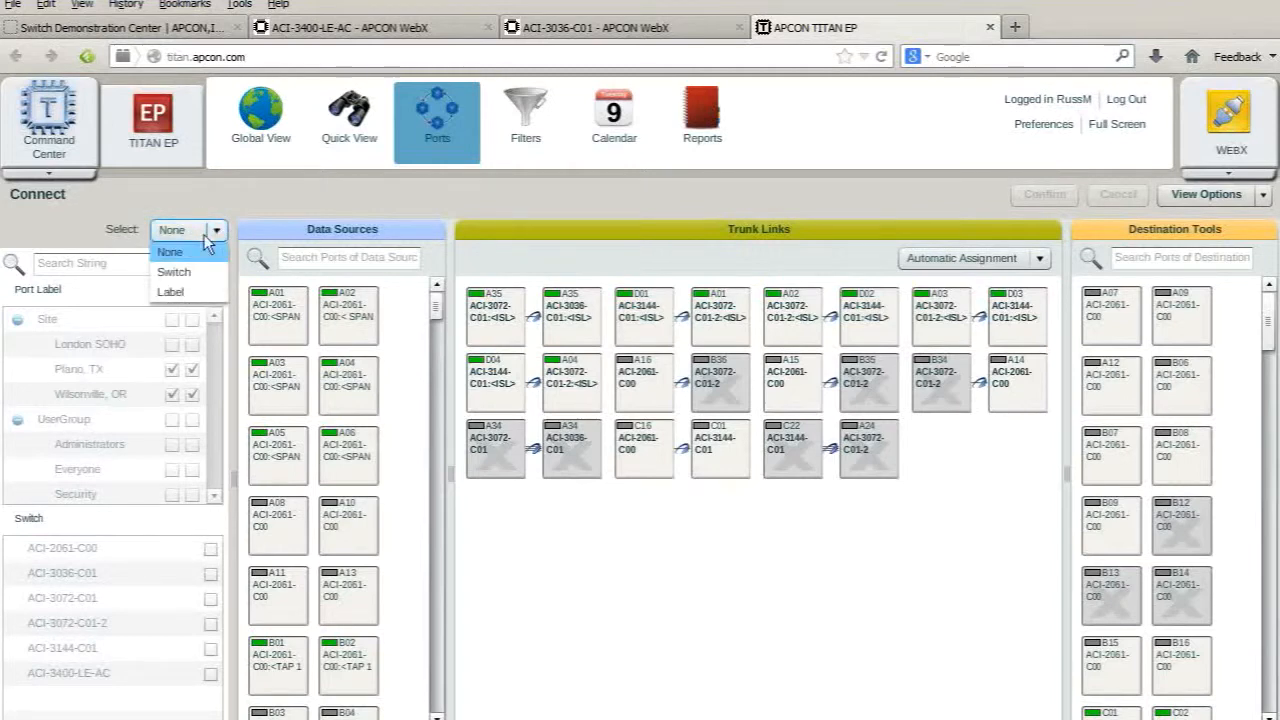
{"action": "left_click", "coordinate": [179, 291]}
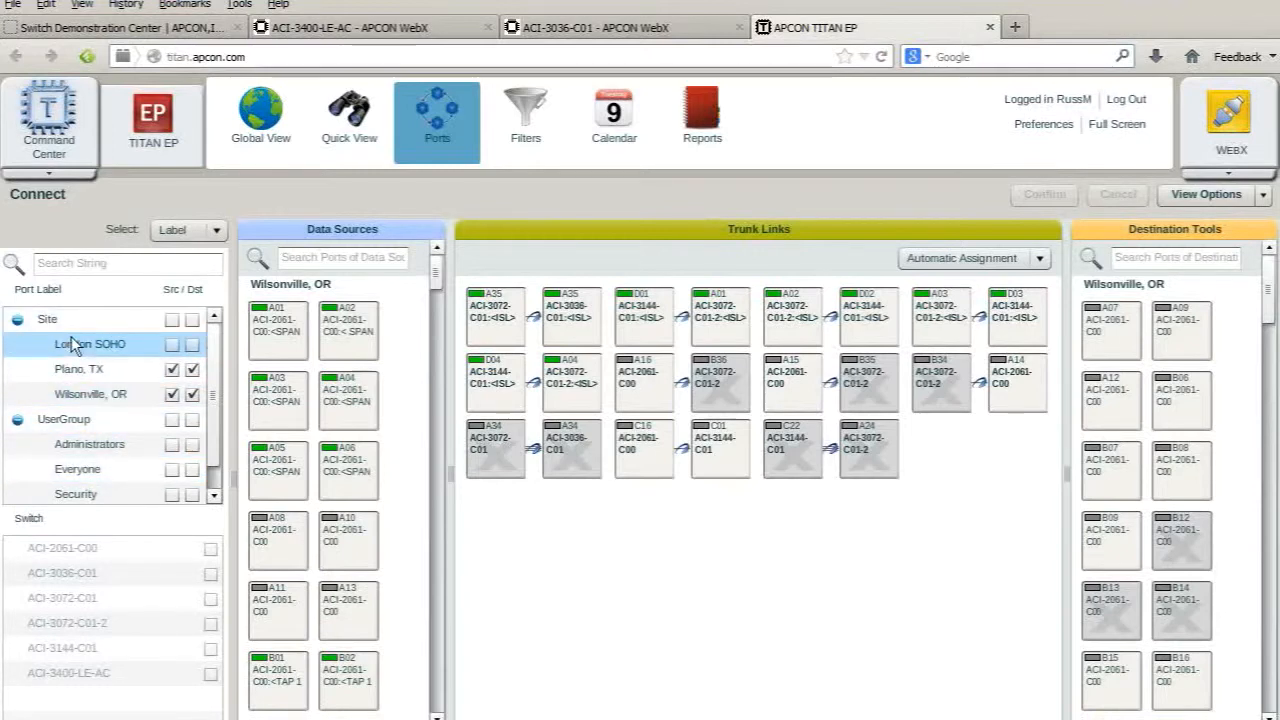
{"action": "left_click", "coordinate": [172, 370]}
{"action": "left_click", "coordinate": [192, 370]}
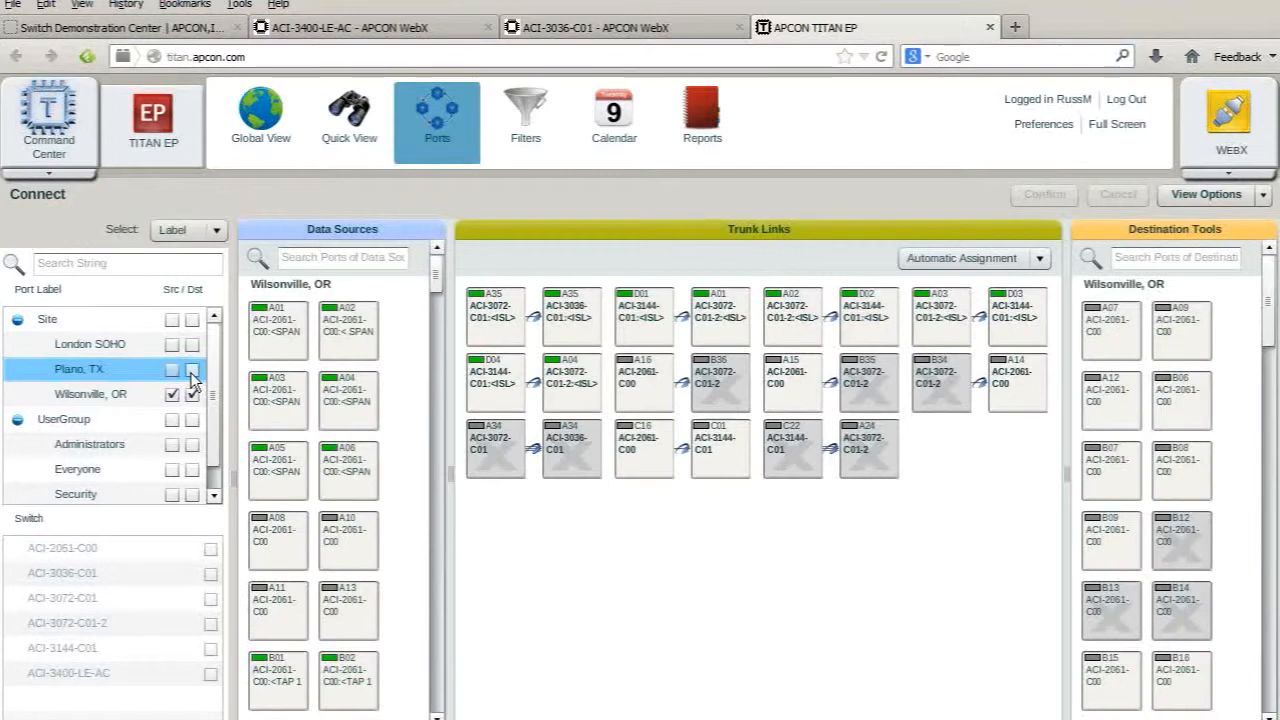
- Filter the ports by switch to show those of ACI-3036-C01 and ACI-3072-C01
{"action": "left_click", "coordinate": [216, 229]}
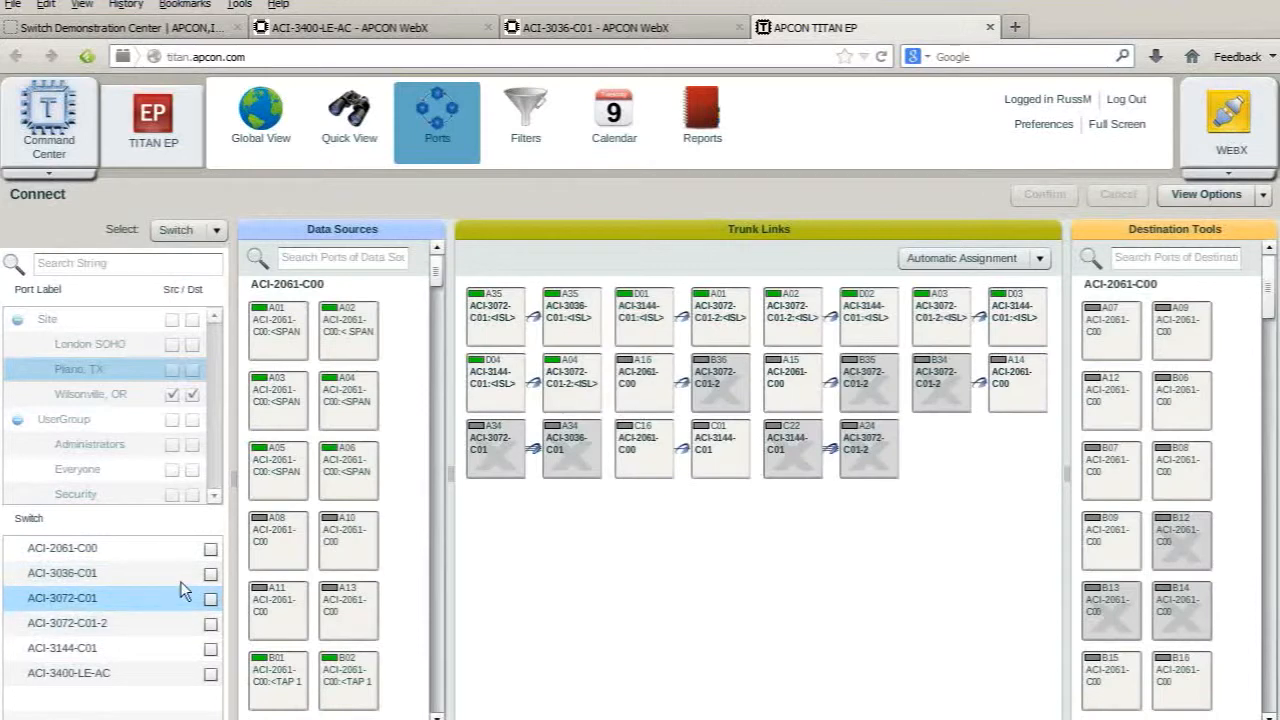
{"action": "left_click", "coordinate": [211, 575]}
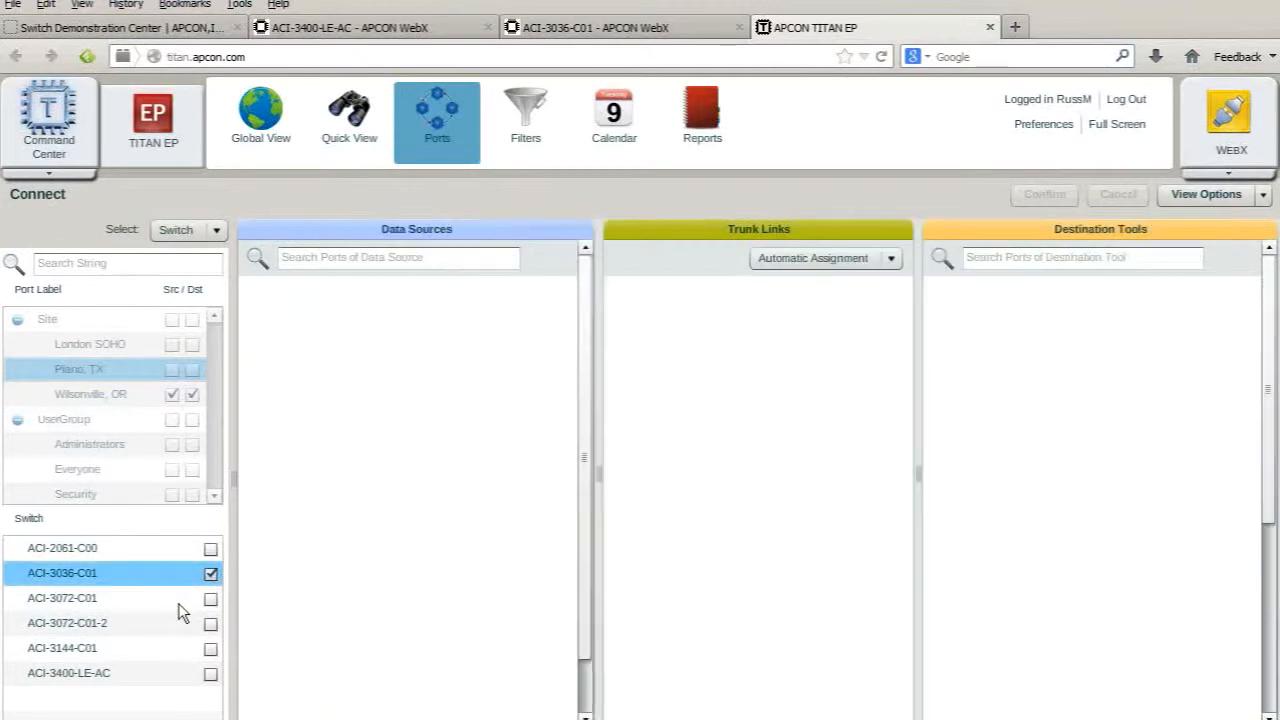
{"action": "left_click", "coordinate": [211, 599]}
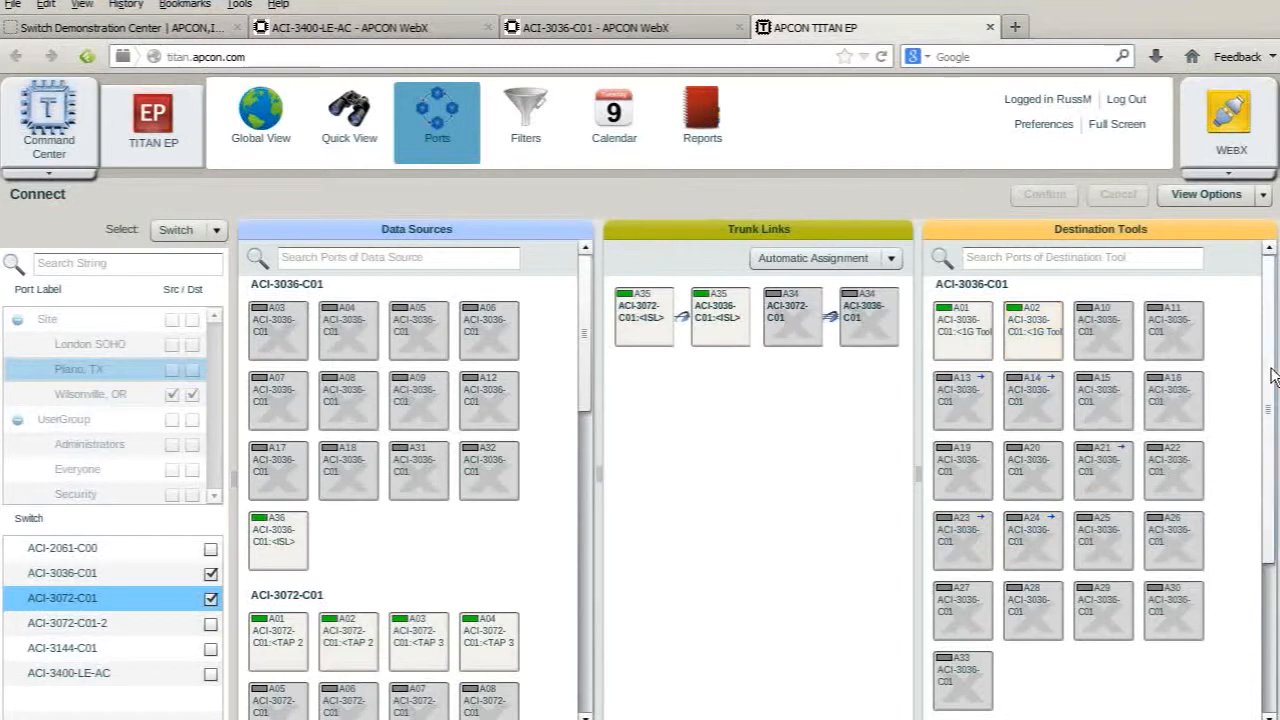
{"action": "mouse_move", "coordinate": [1268, 380]}
{"action": "left_mouse_down"}
{"action": "mouse_move", "coordinate": [1270, 490]}
{"action": "mouse_move", "coordinate": [1268, 356]}
{"action": "left_mouse_up"}
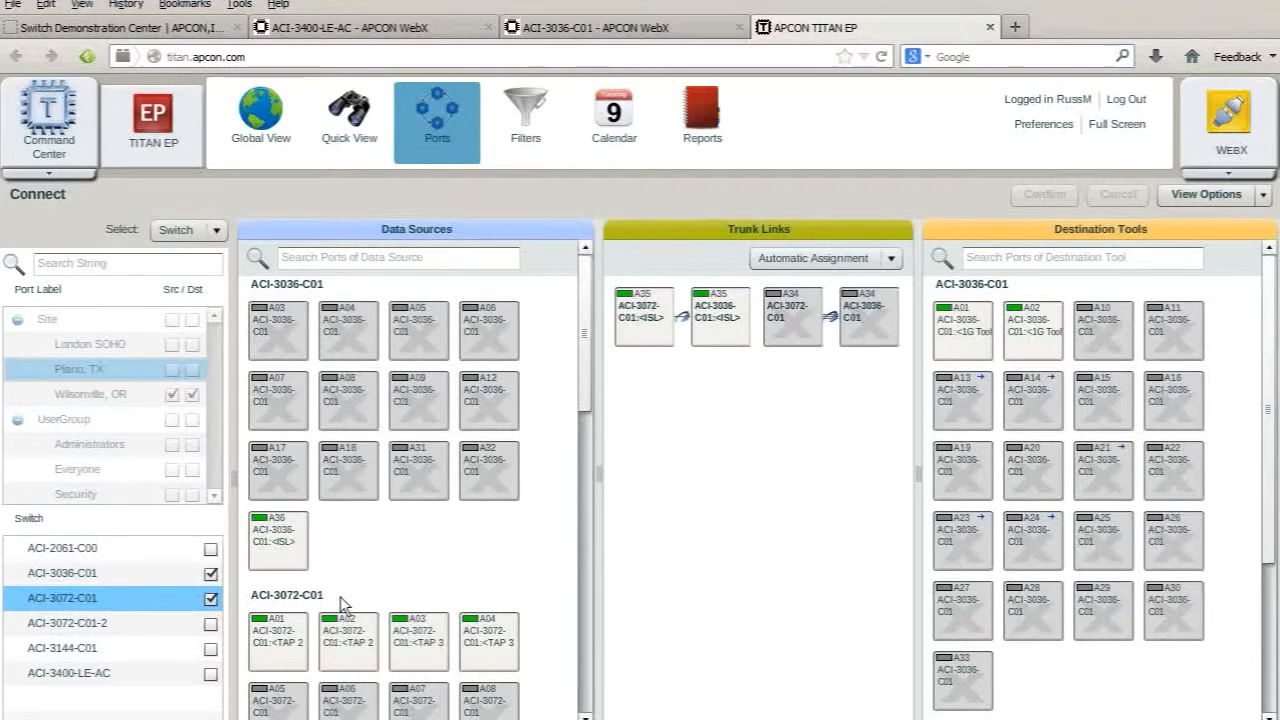
- Set up a connection from TAP 3 source ports A03 and A04 on ACI-3072-C01 to tool port A01 on ACI-3036-C01
{"action": "left_click", "coordinate": [413, 646]}
{"action": "left_click", "coordinate": [477, 633]}
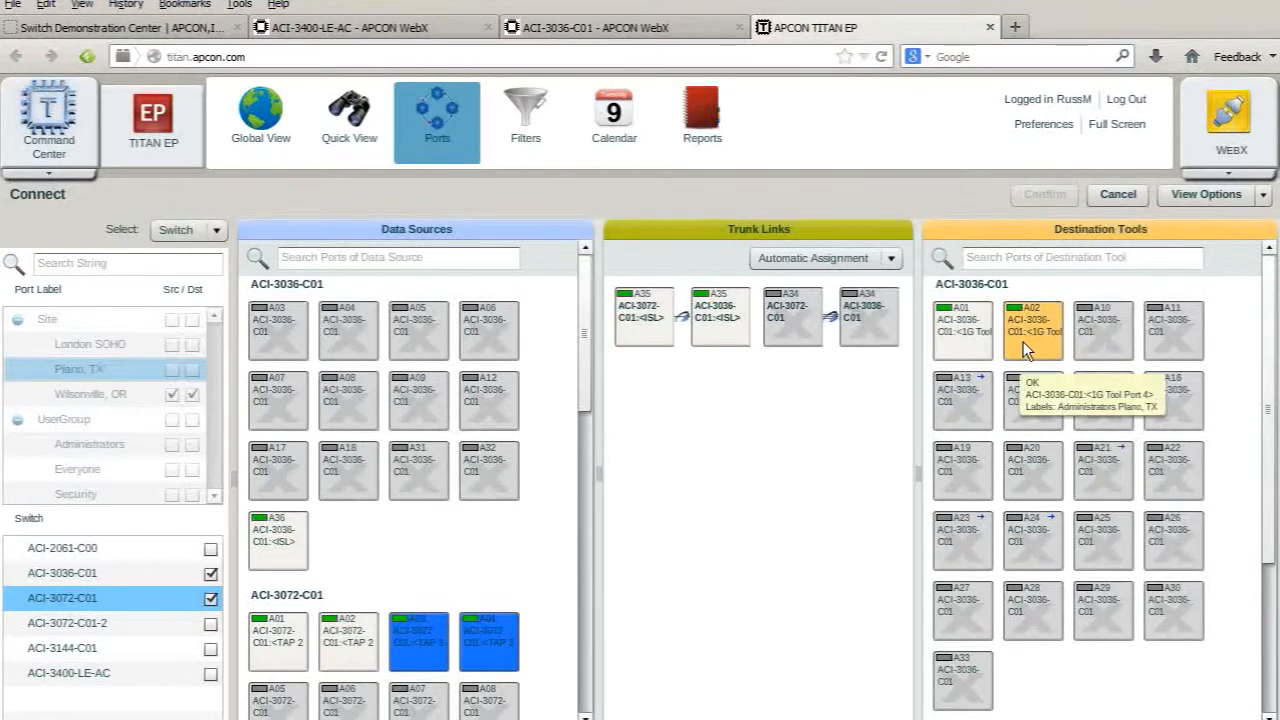
{"action": "left_click", "coordinate": [973, 342]}
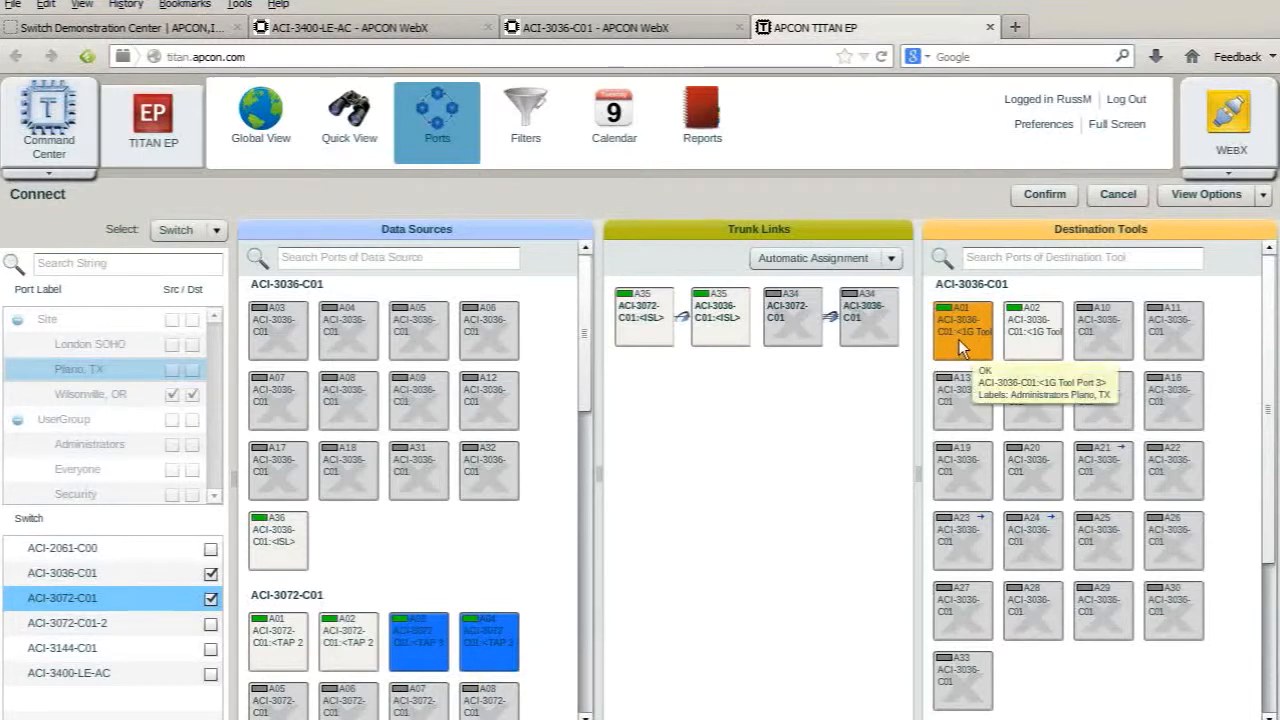
{"action": "left_click", "coordinate": [1045, 194]}
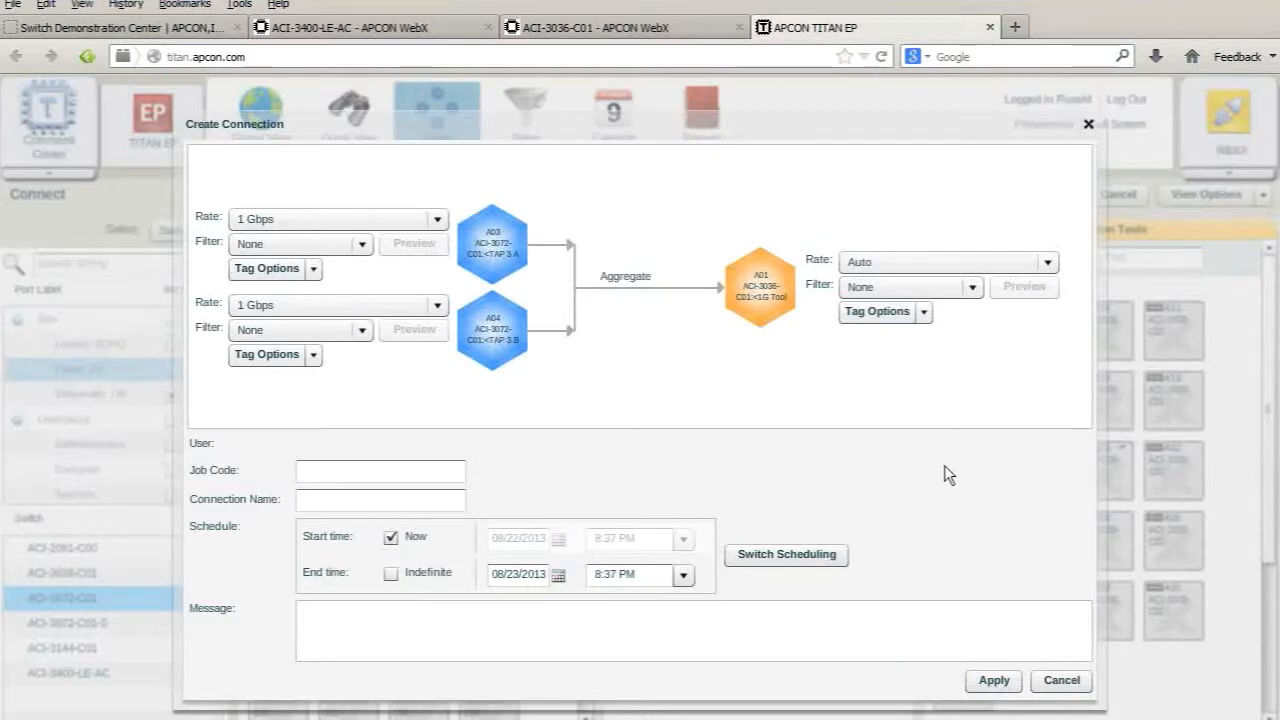
- Look through the filter and tag options of destination port A01, and discard the connection with its port selection
{"action": "left_click", "coordinate": [972, 288]}
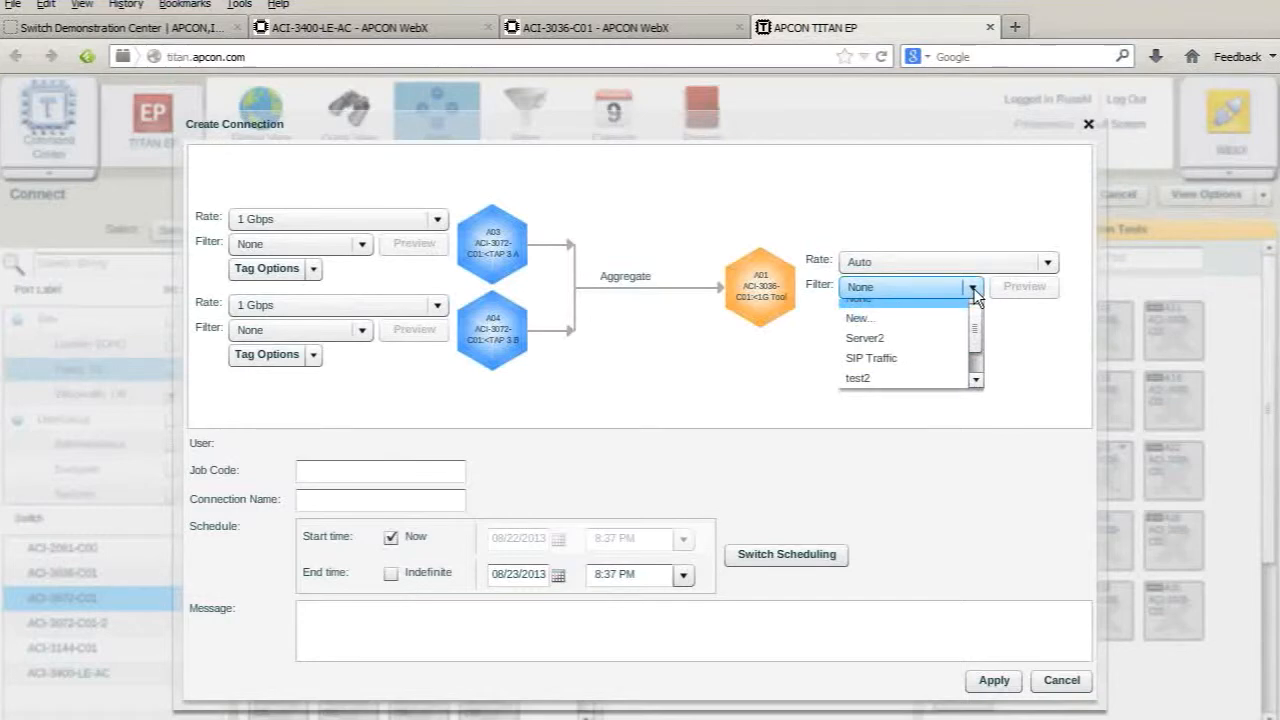
{"action": "left_click", "coordinate": [972, 288]}
{"action": "left_click", "coordinate": [925, 313]}
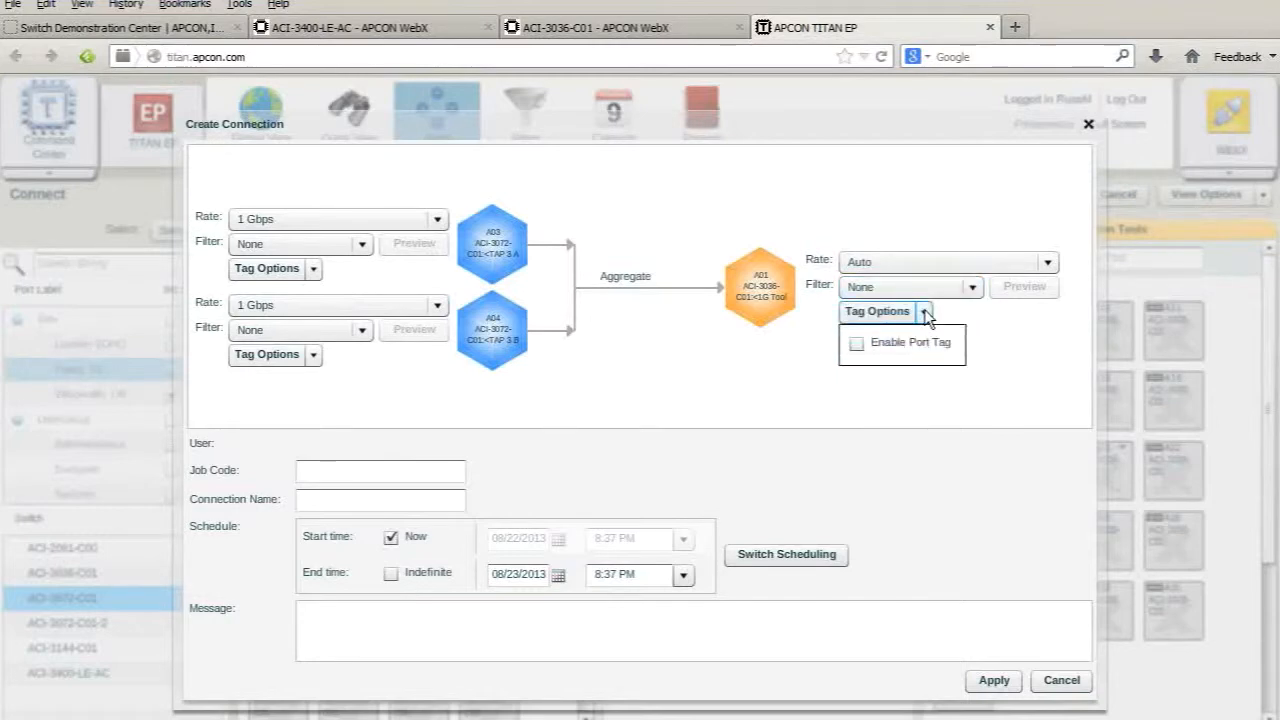
{"action": "left_click", "coordinate": [925, 313]}
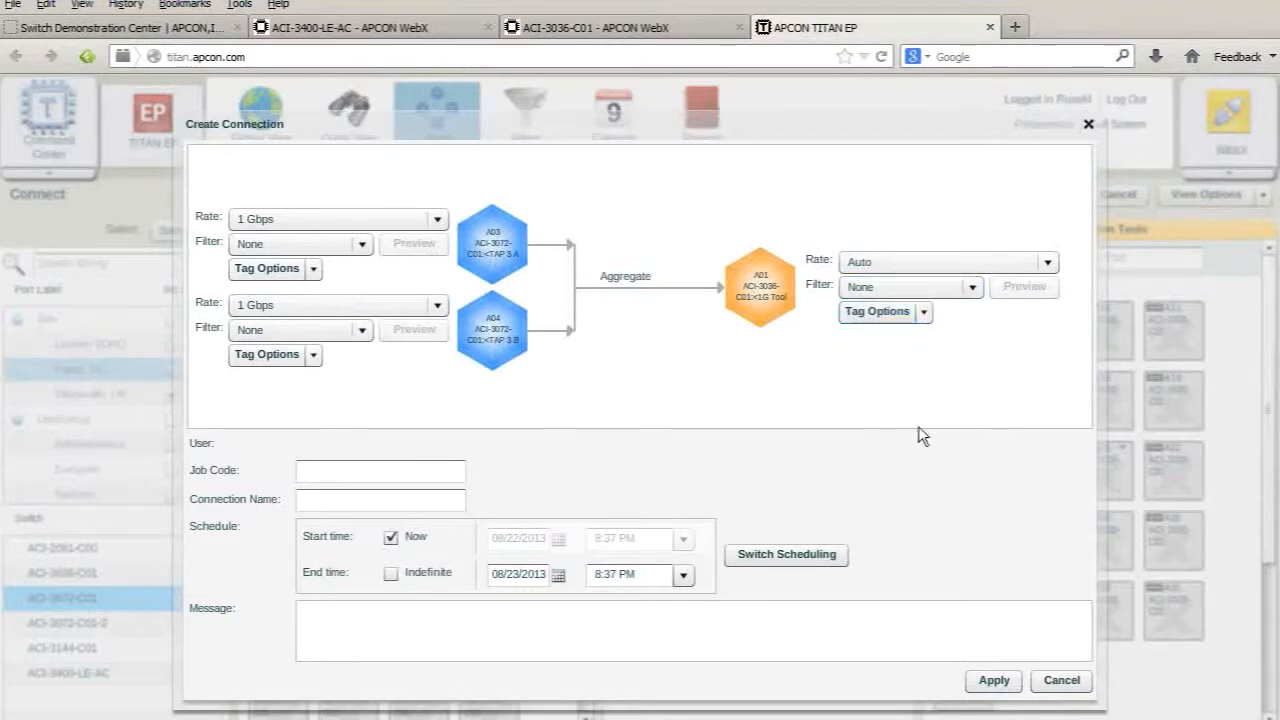
{"action": "left_click", "coordinate": [1066, 686]}
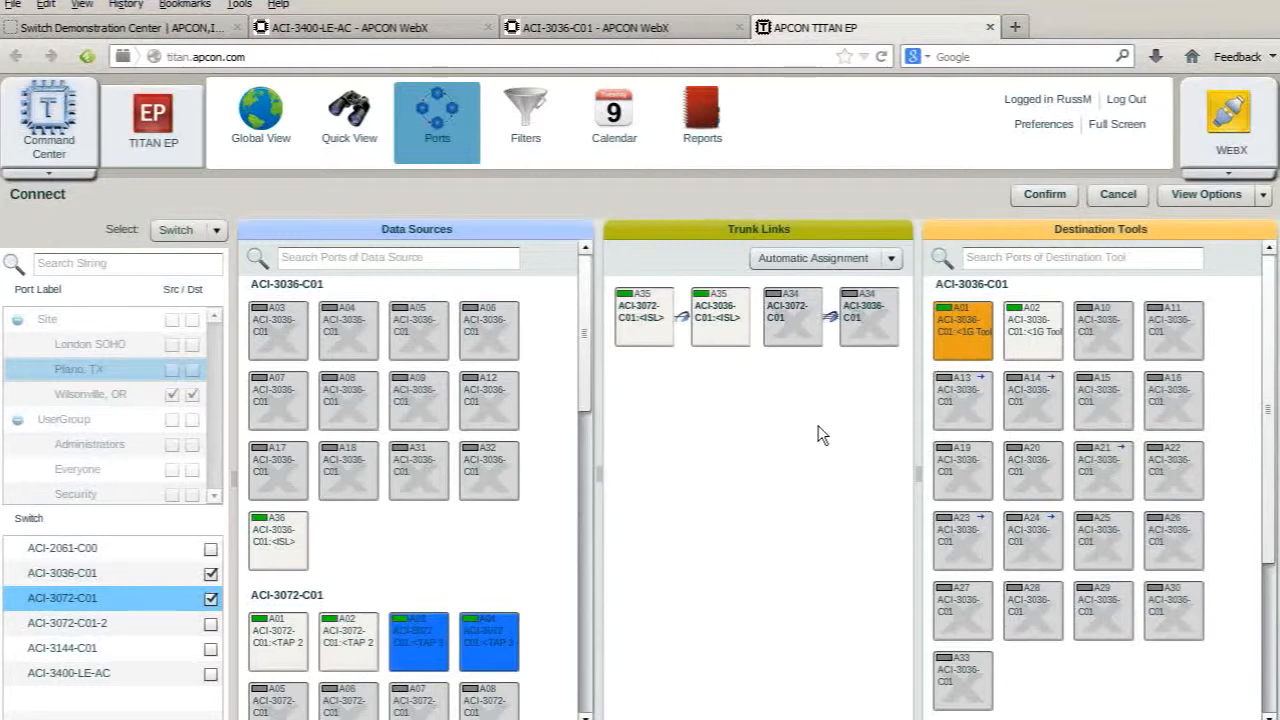
{"action": "left_click", "coordinate": [1120, 195]}
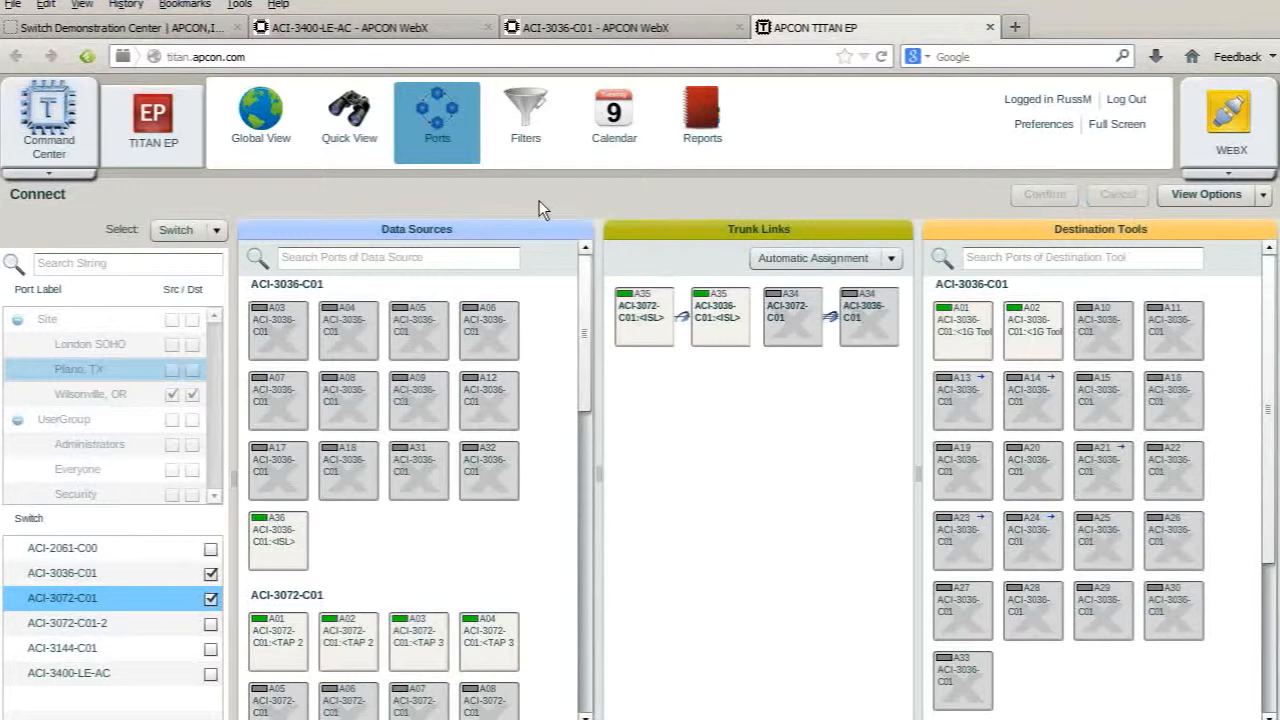
- Review the connection schedule in the Calendar back to August 4, 2013, and open the Reports page
{"action": "left_click", "coordinate": [614, 125]}
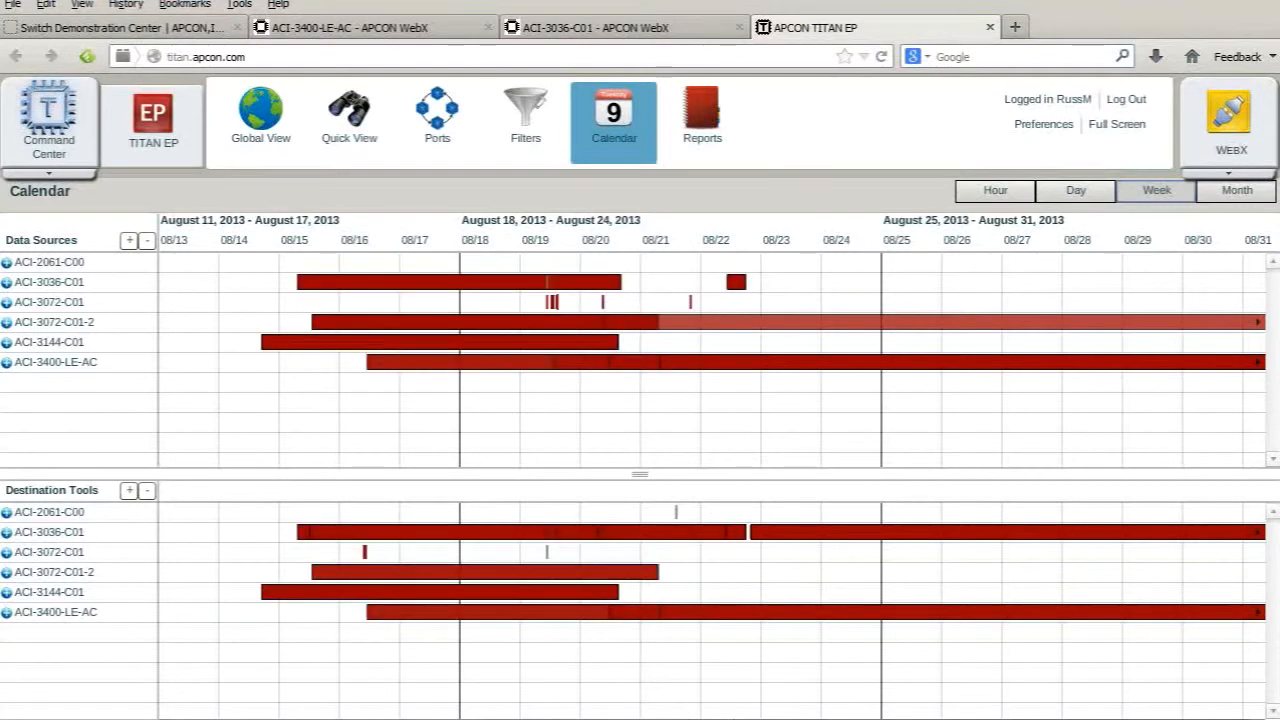
{"action": "scroll", "coordinate": [712, 474], "scroll_direction": "right", "scroll_amount": 3}
{"action": "left_click_drag", "start_coordinate": [412, 410], "coordinate": [1254, 410]}
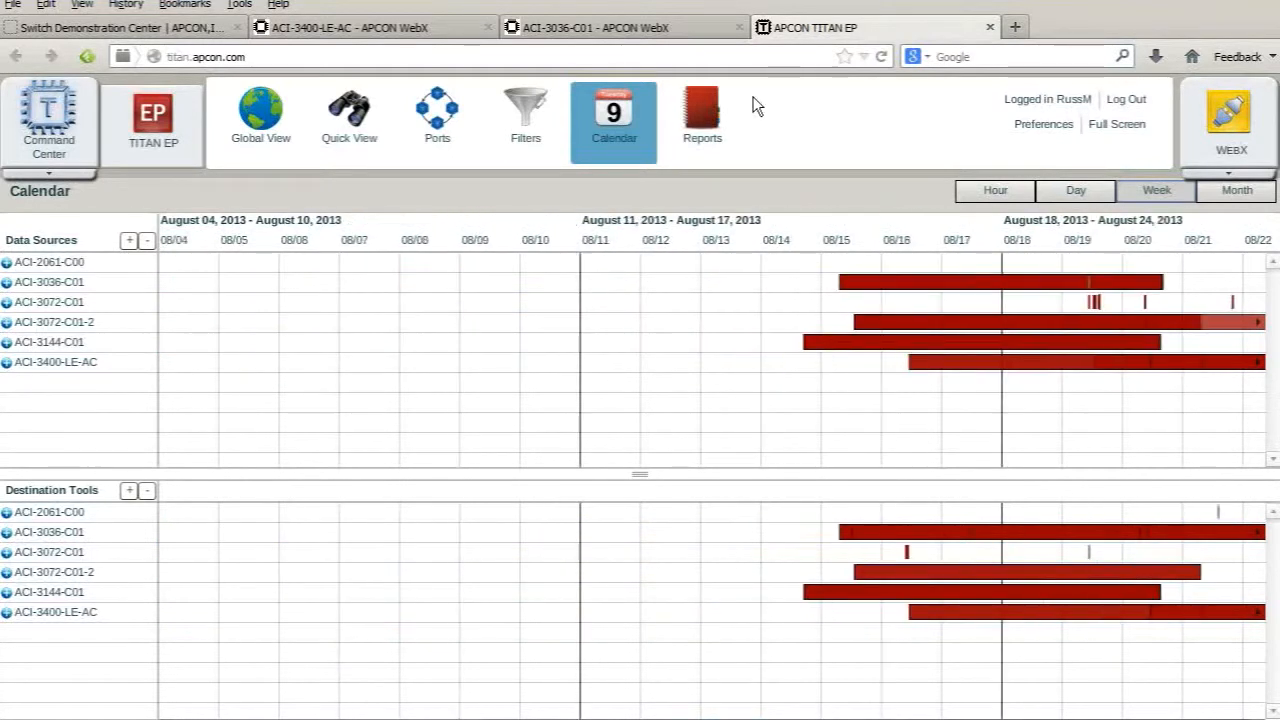
{"action": "left_click", "coordinate": [700, 118]}
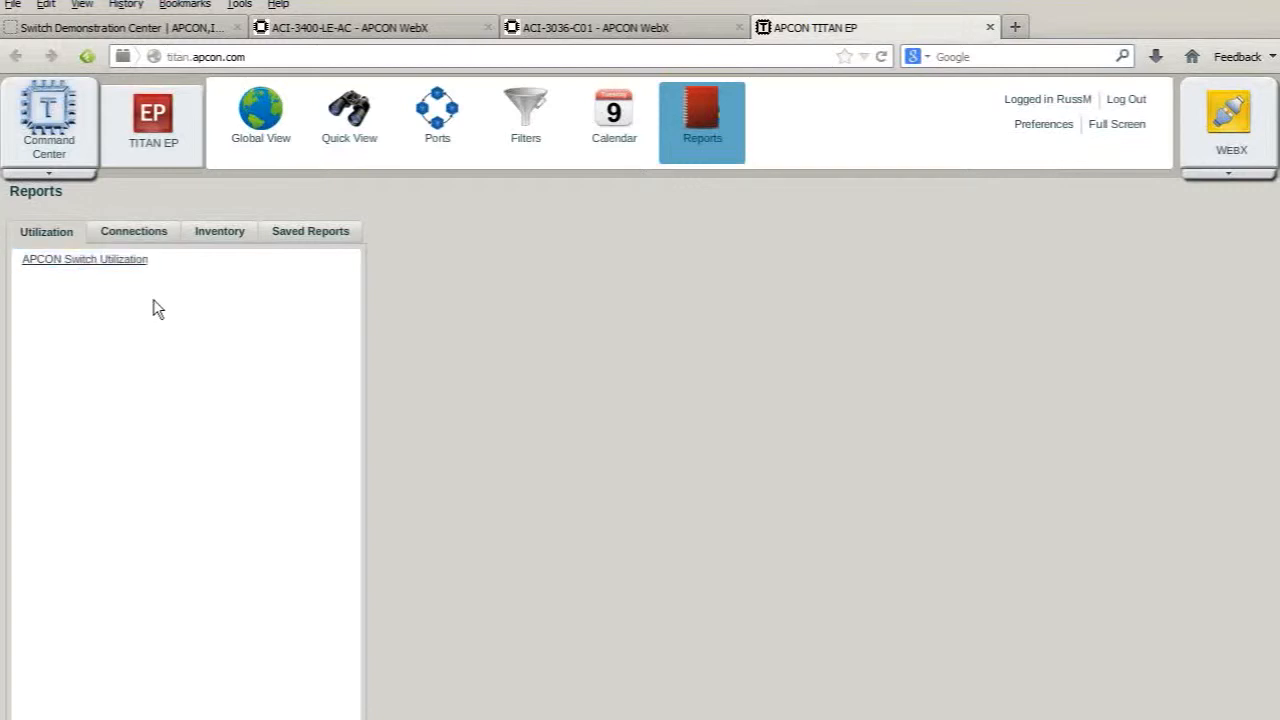
- Look through the available connection, inventory and saved reports, and return to the inventory reports
{"action": "left_click", "coordinate": [144, 234]}
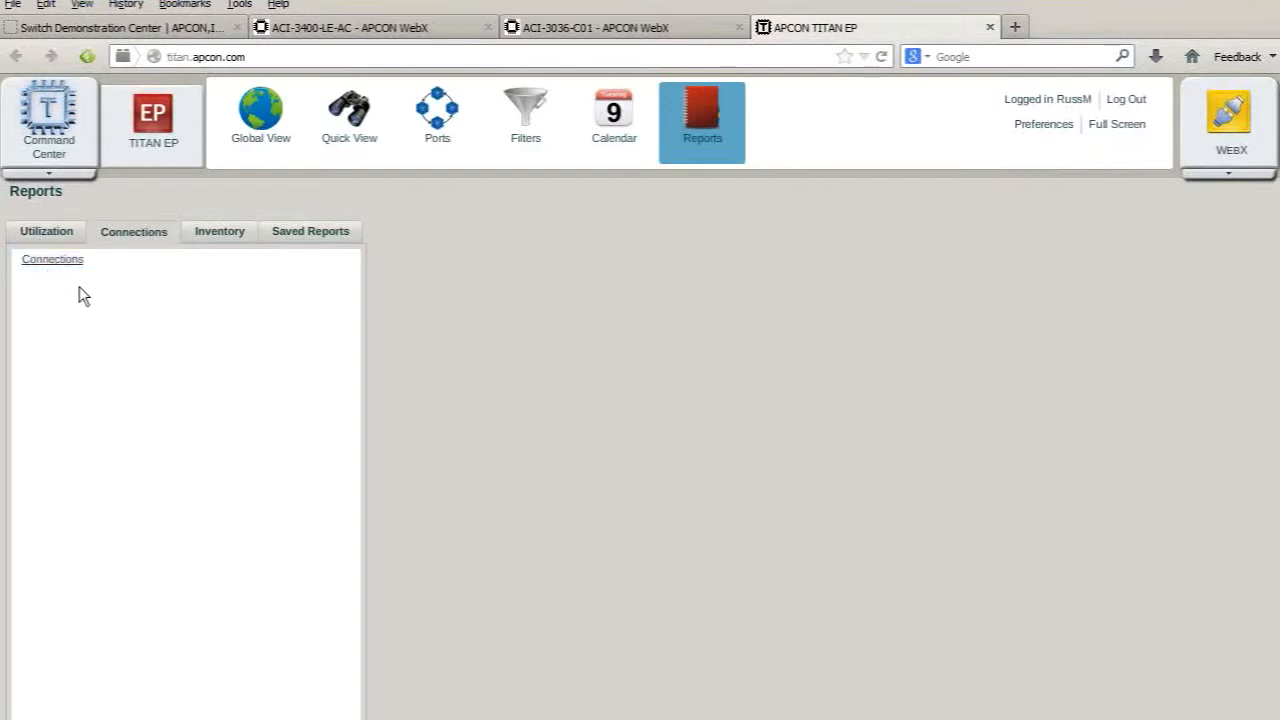
{"action": "left_click", "coordinate": [220, 234]}
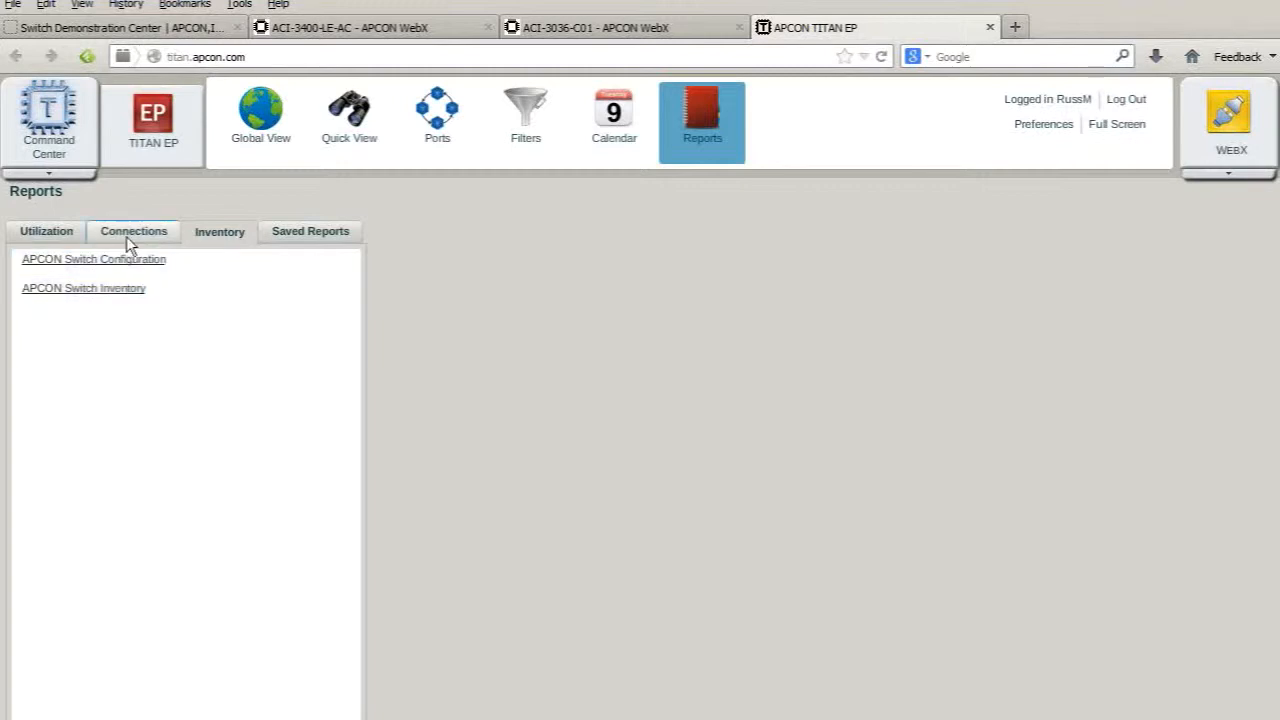
{"action": "left_click", "coordinate": [300, 233]}
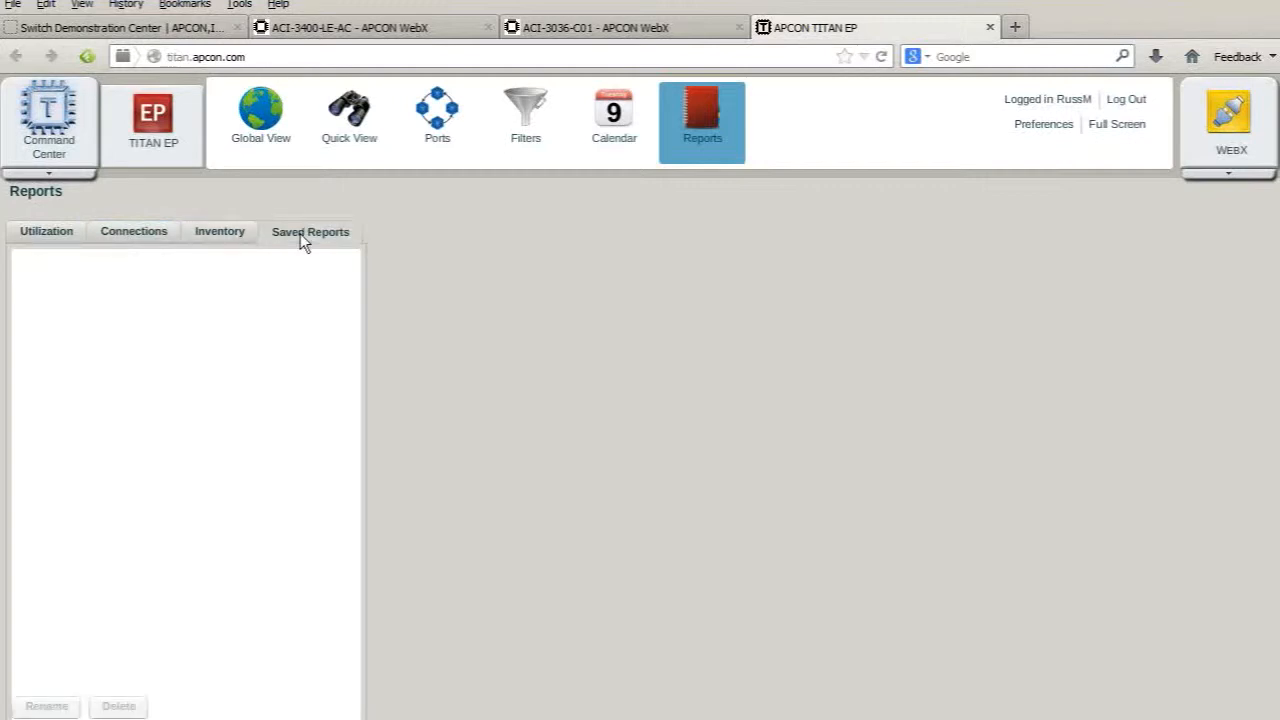
{"action": "left_click", "coordinate": [227, 238]}
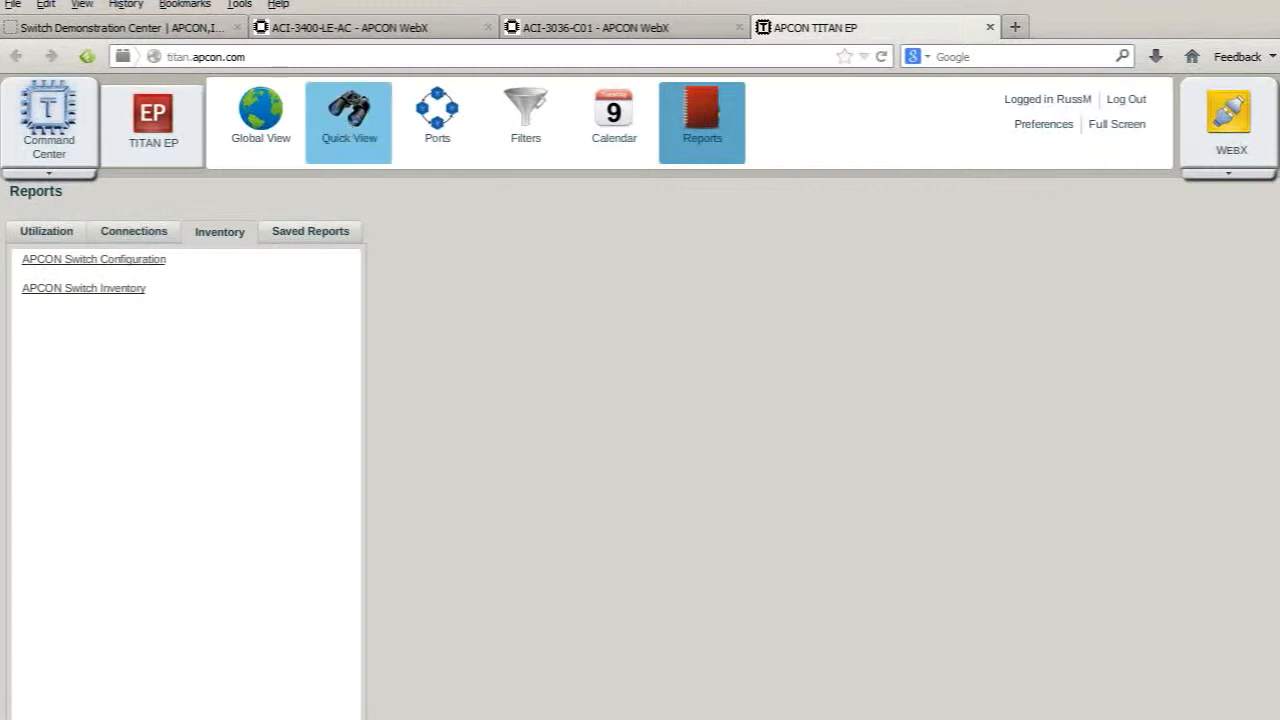
- Review the switch connections in Quick View and show the modules available in the Command Center
{"action": "left_click", "coordinate": [345, 118]}
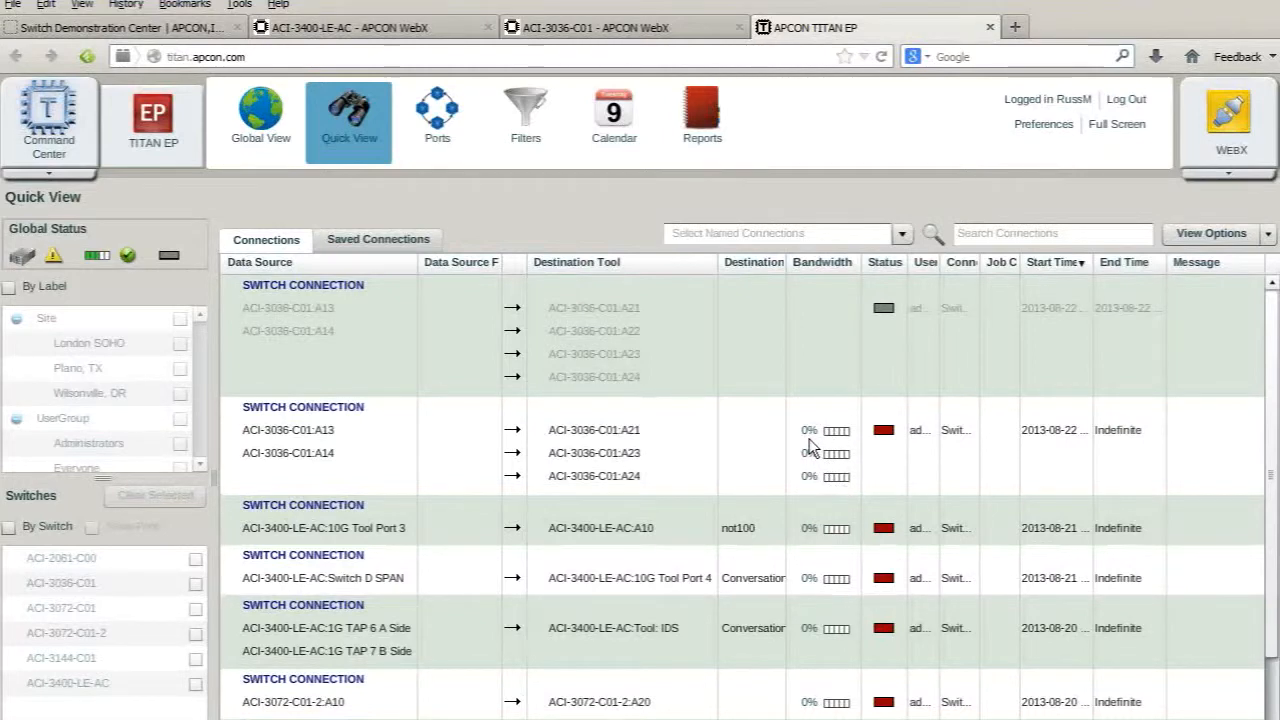
{"action": "left_click", "coordinate": [56, 140]}
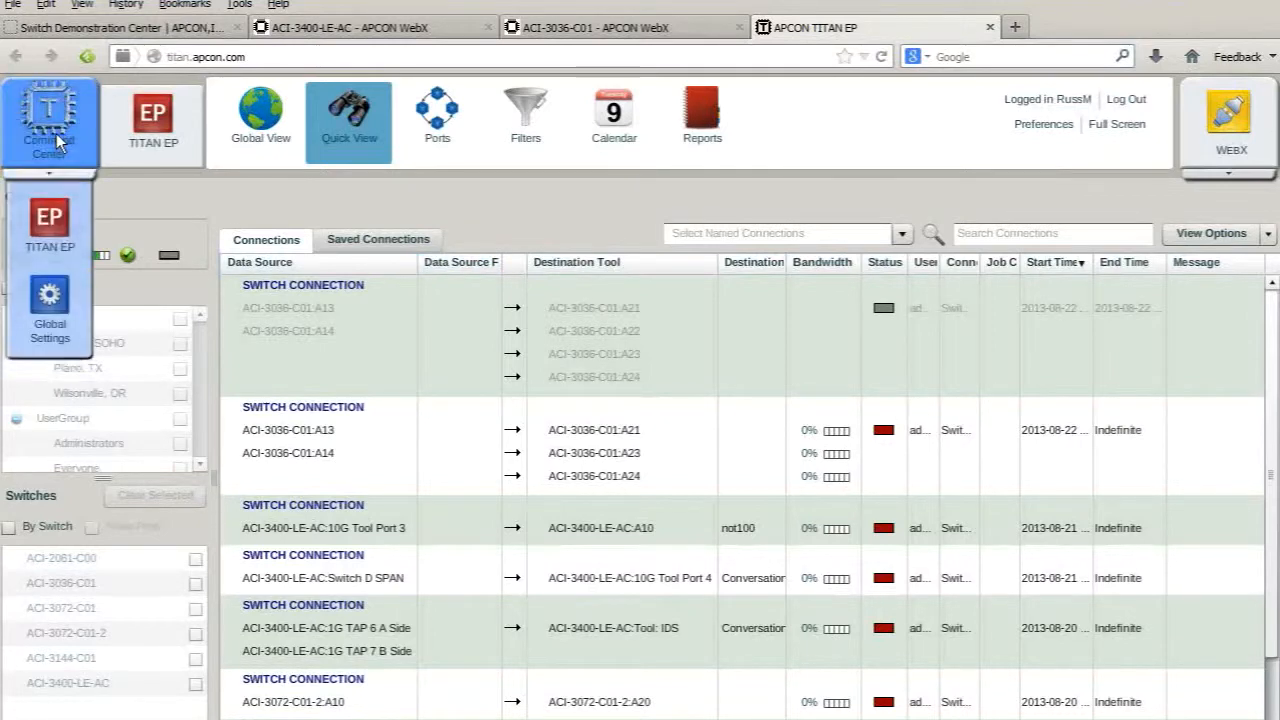